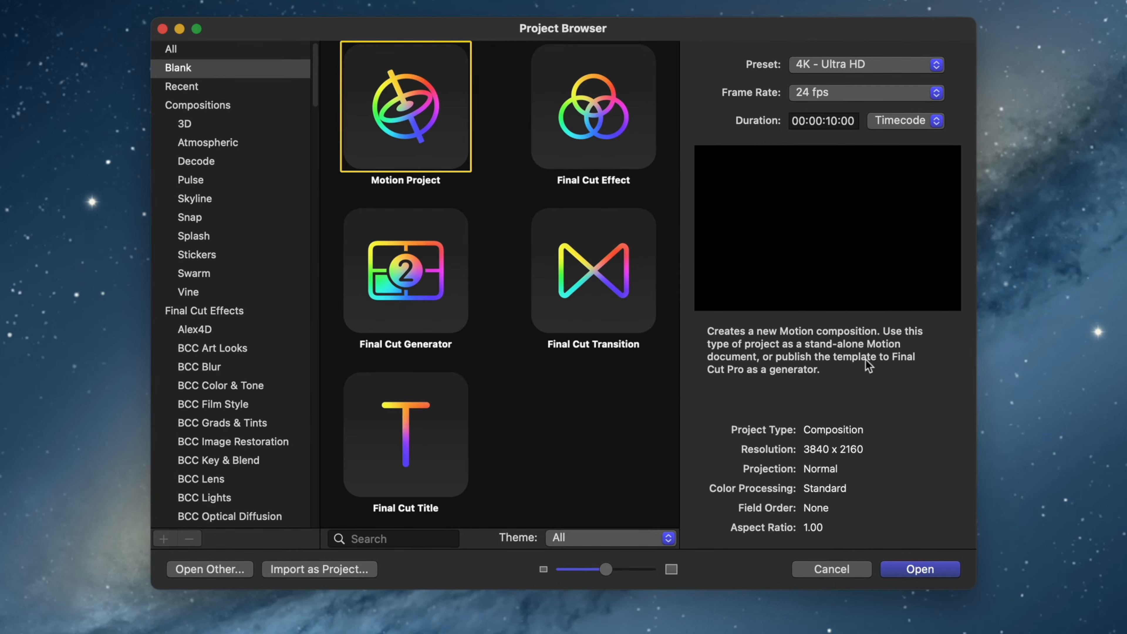
Step: Create a blank 4K - Ultra HD Motion project at 24 fps and draw a circle outline near the canvas centre
left_click(913, 567)
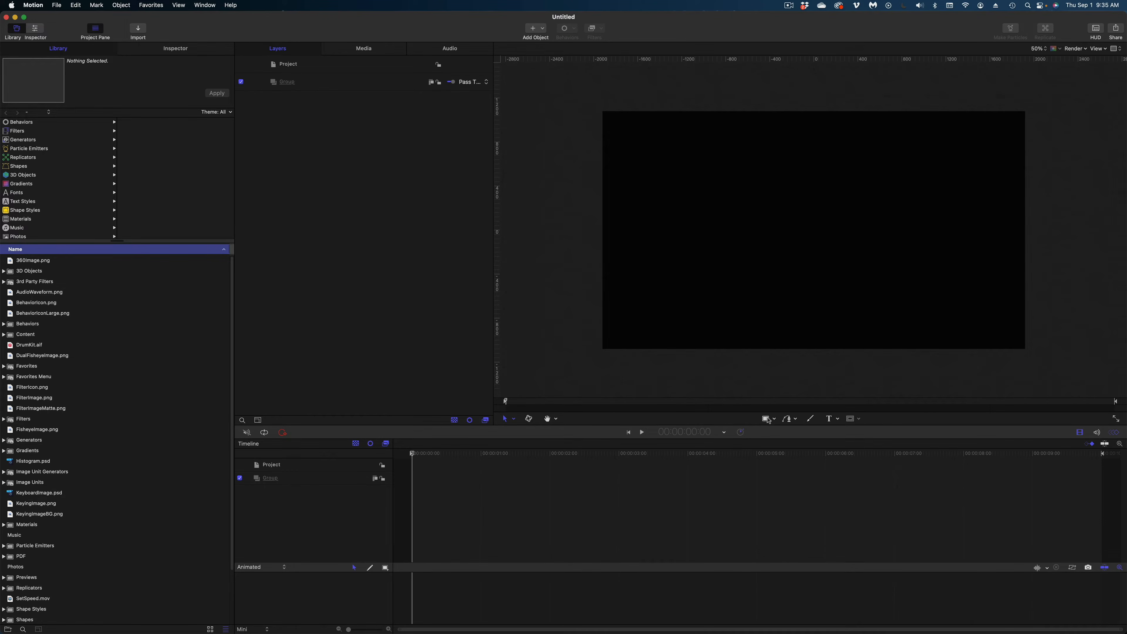
left_click(775, 420)
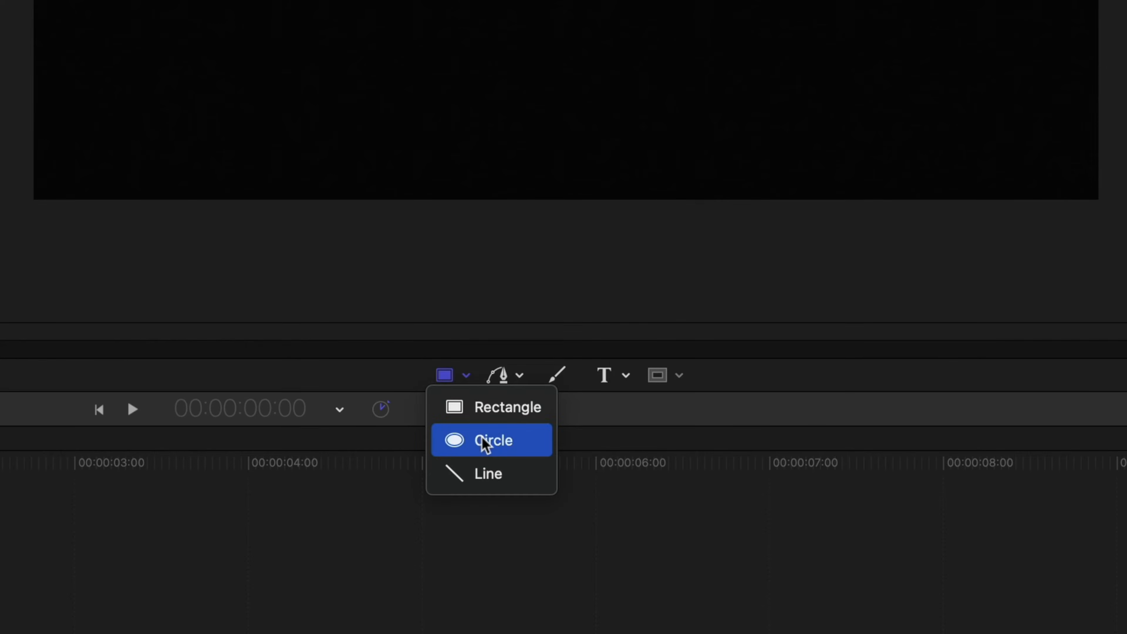
left_click(485, 442)
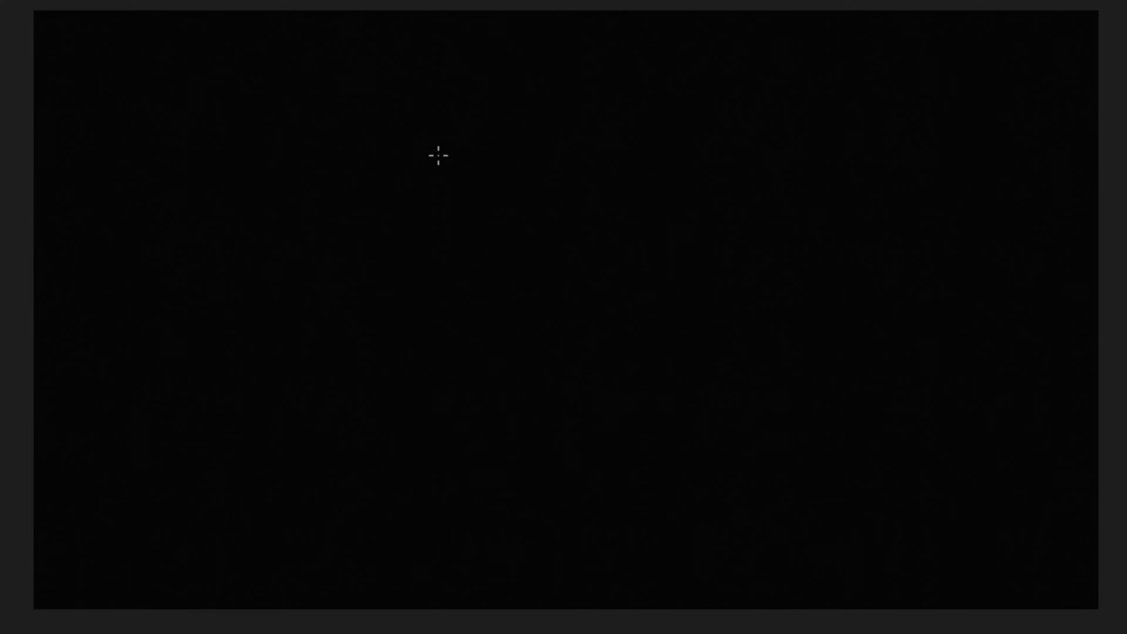
left_click_drag(439, 155, 764, 537)
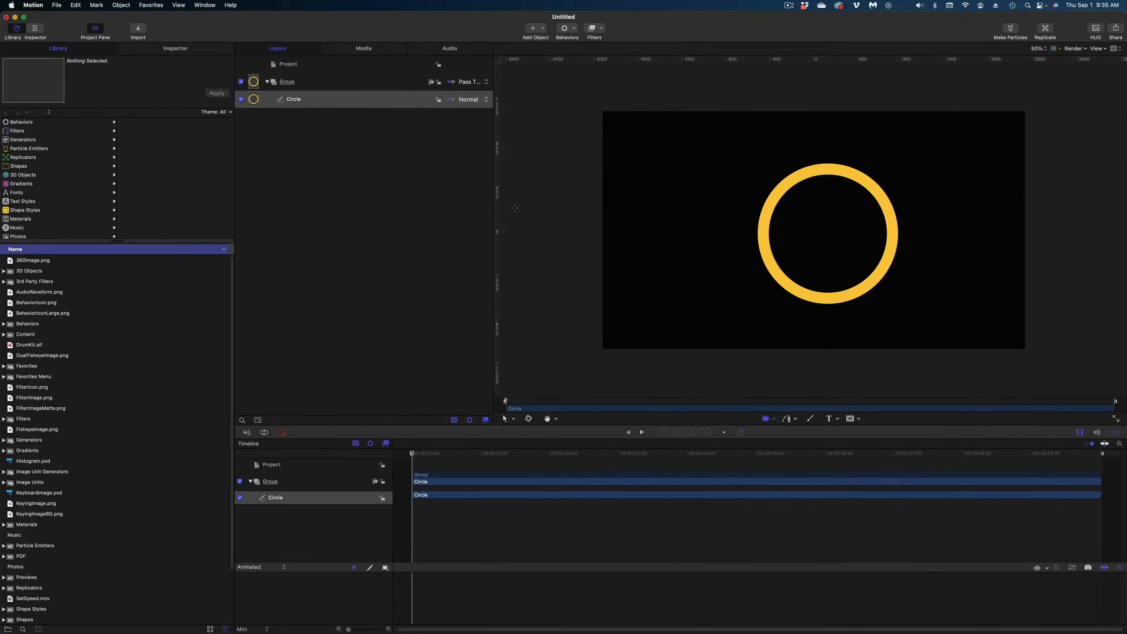
Step: Centre the circle on the canvas by resetting its position to X 0 px and Y 0 px
left_click(420, 13)
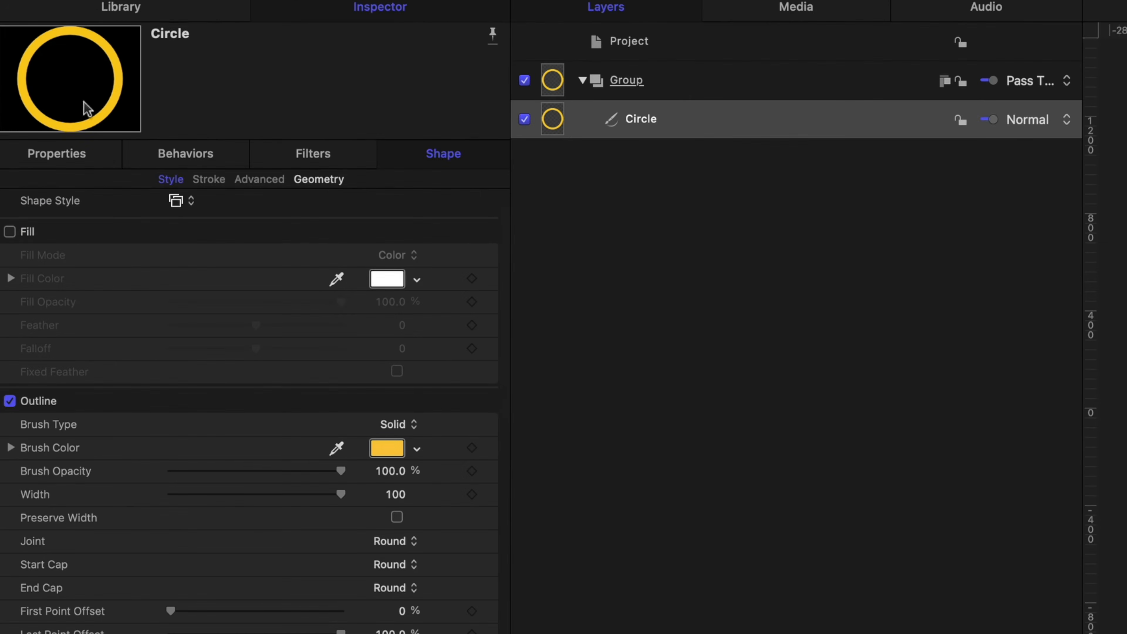
left_click(57, 153)
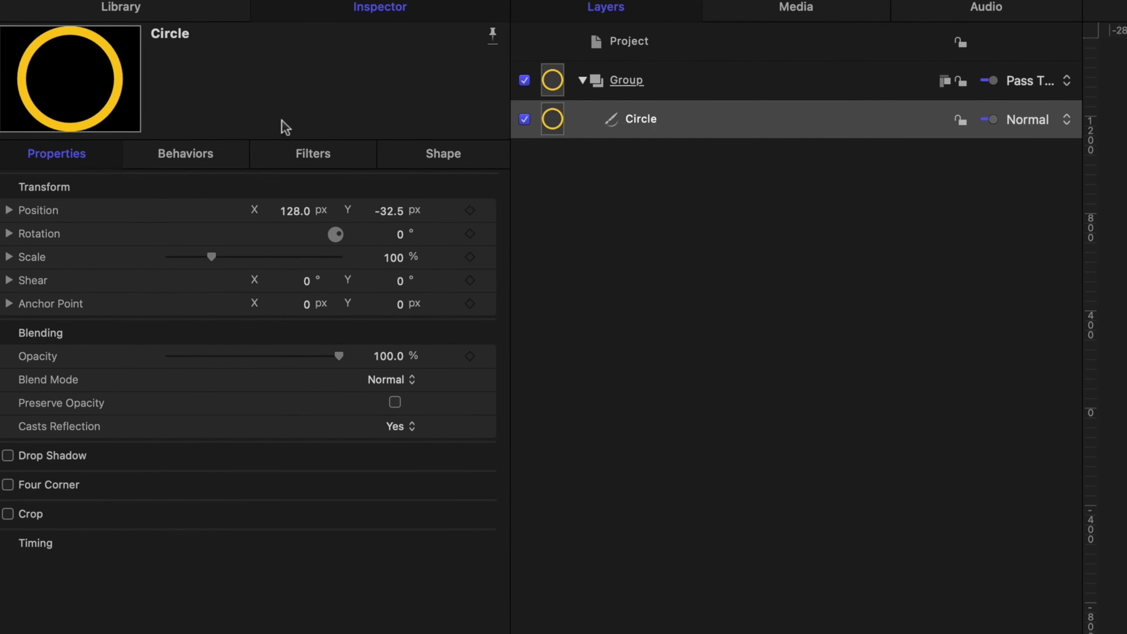
left_click(490, 210)
left_click(537, 220)
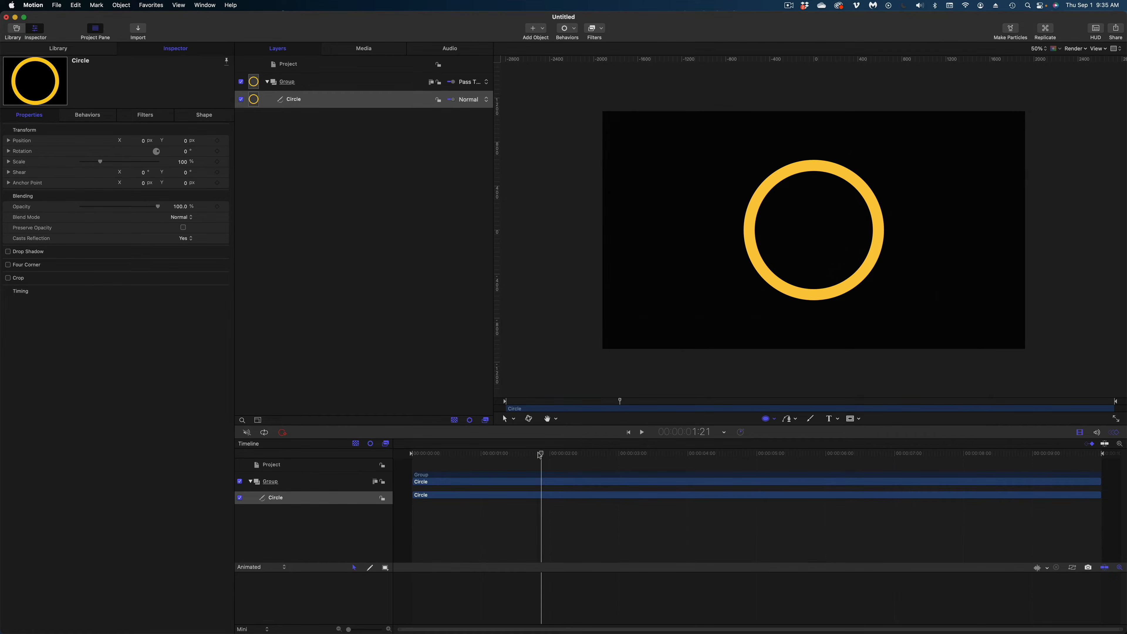
Step: Trim the end of the Circle layer at timecode 1:20 and check the frames around the cut
mouse_move(540, 454)
left_mouse_down()
mouse_move(529, 455)
mouse_move(539, 457)
left_mouse_up()
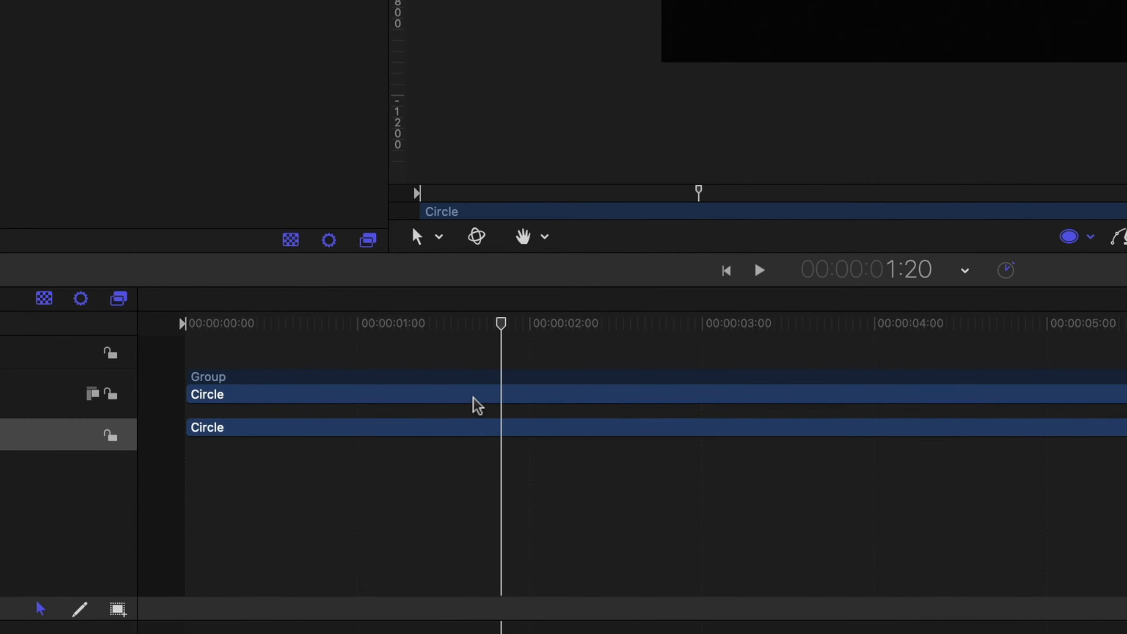
left_click_drag(472, 397, 473, 393)
key("Escape")
key("o")
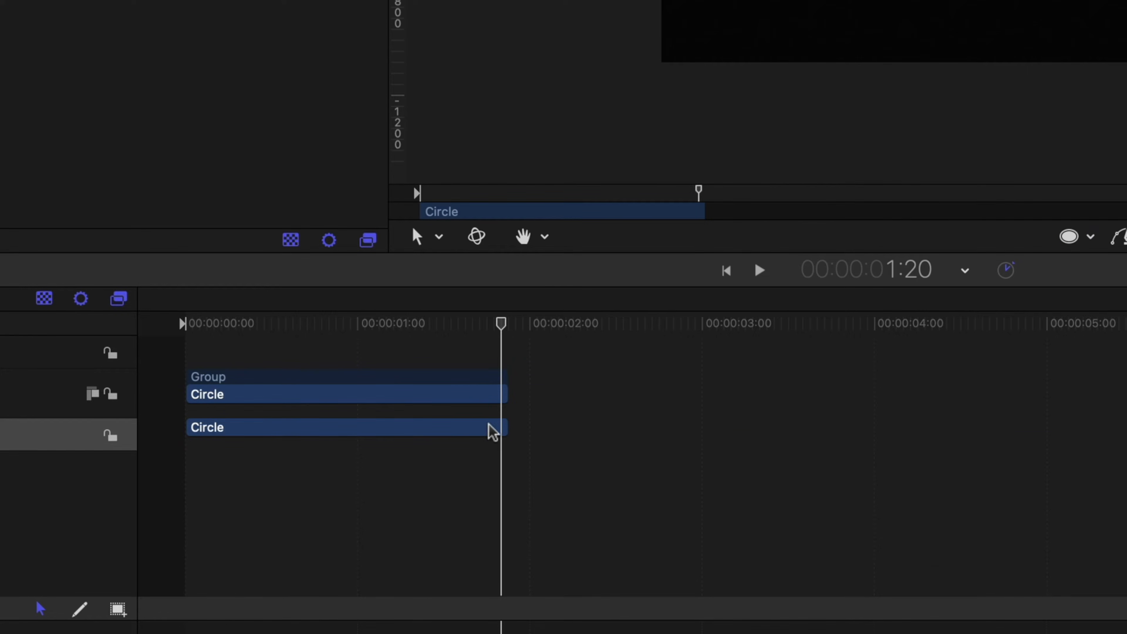
key("Right")
key("Right")
key("Left")
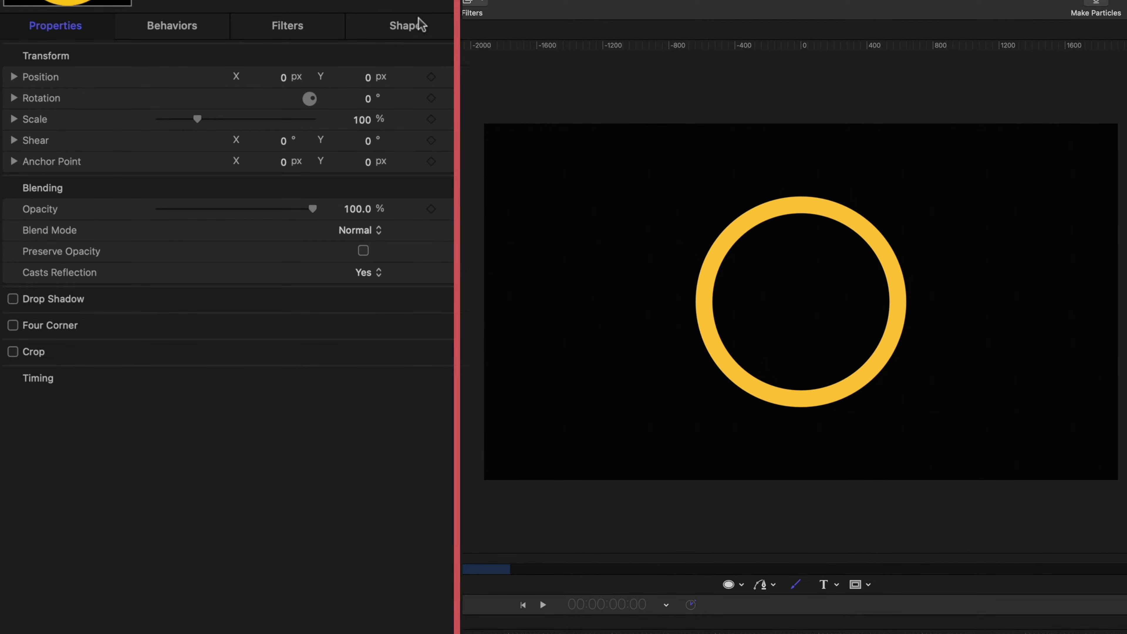
Step: Keep the Solid brush type, apply the Abstract shape style Dots to the circle, and reduce the outline spacing to 5%
left_click(417, 26)
left_click(365, 266)
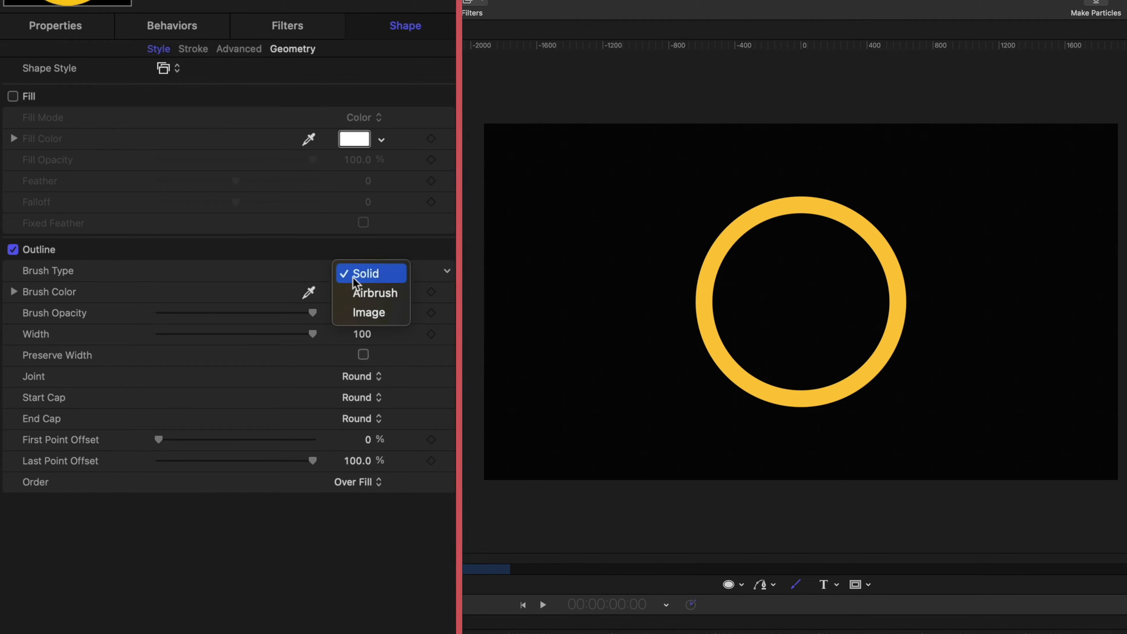
left_click(358, 273)
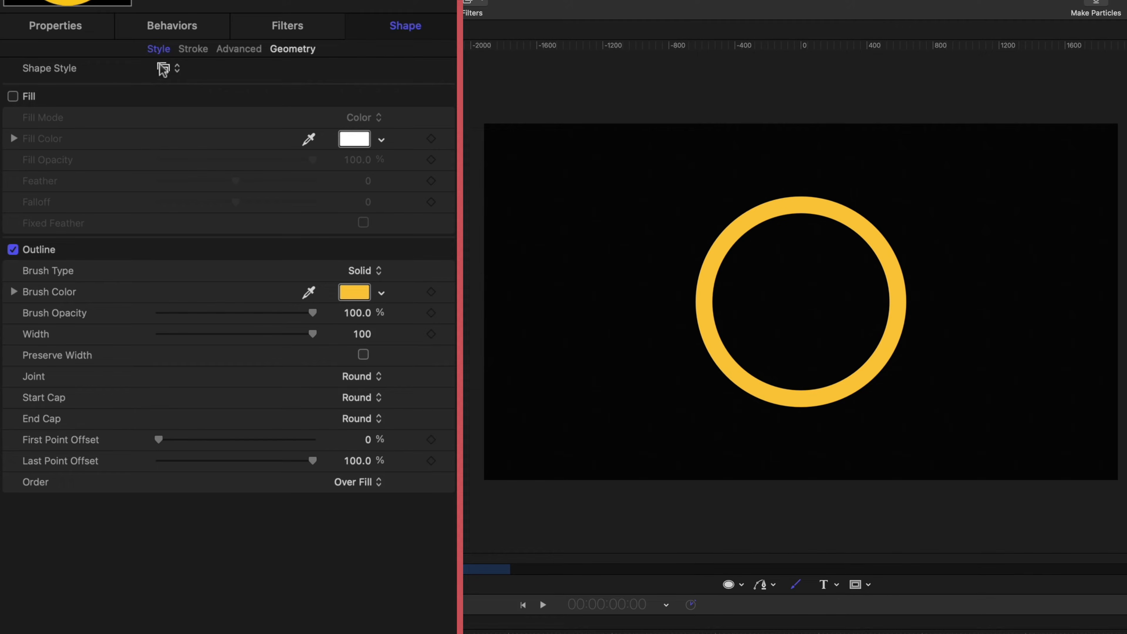
left_click(163, 71)
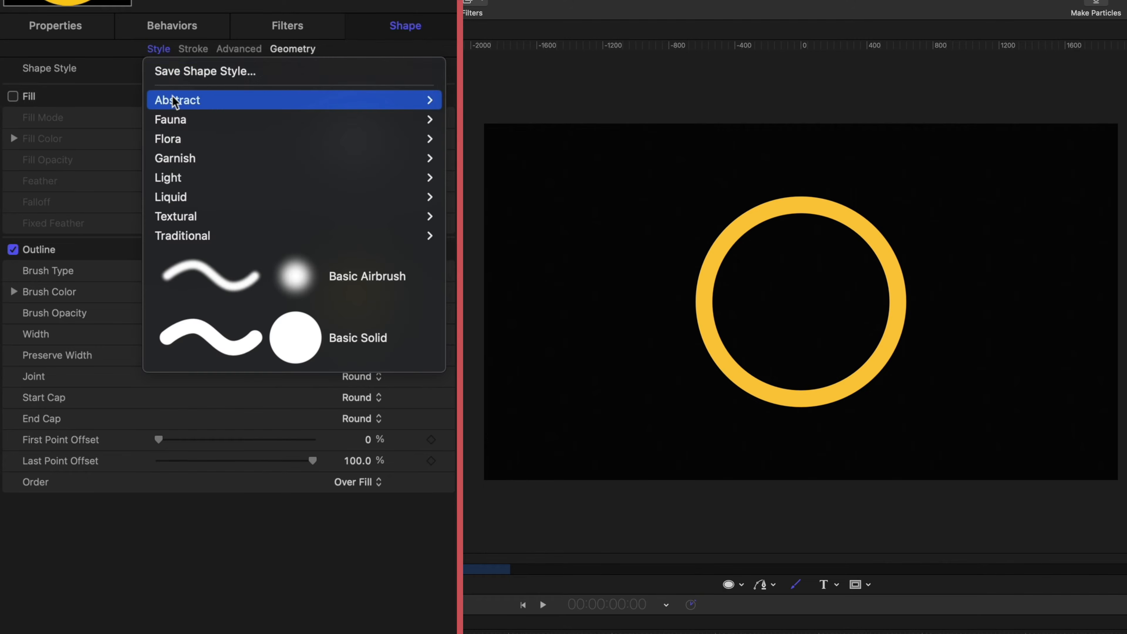
mouse_move(233, 102)
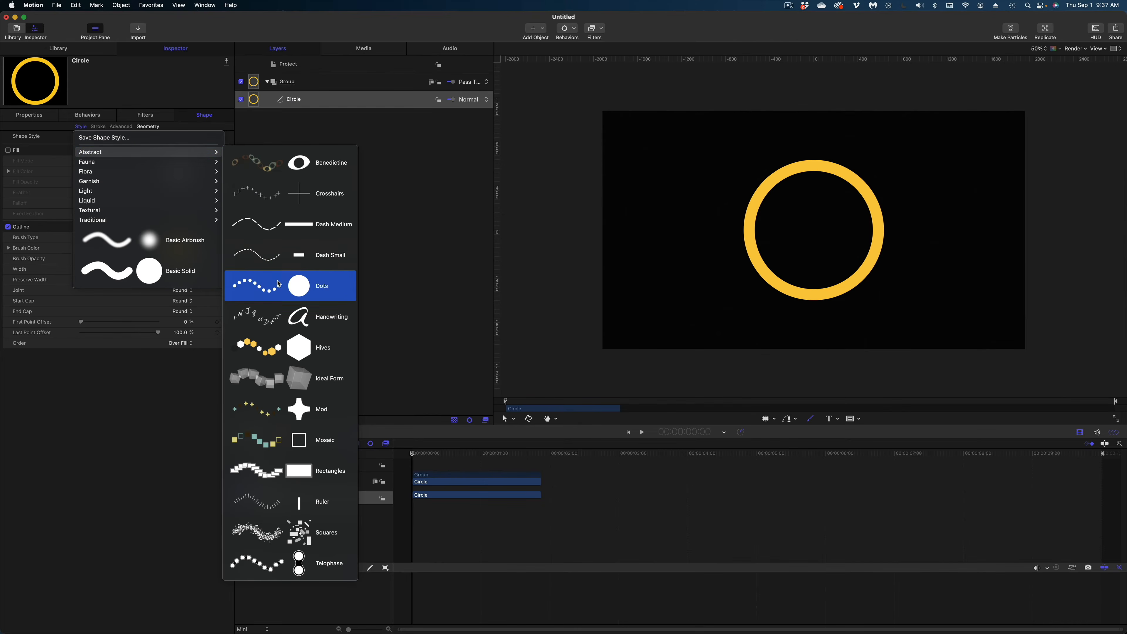
left_click(281, 281)
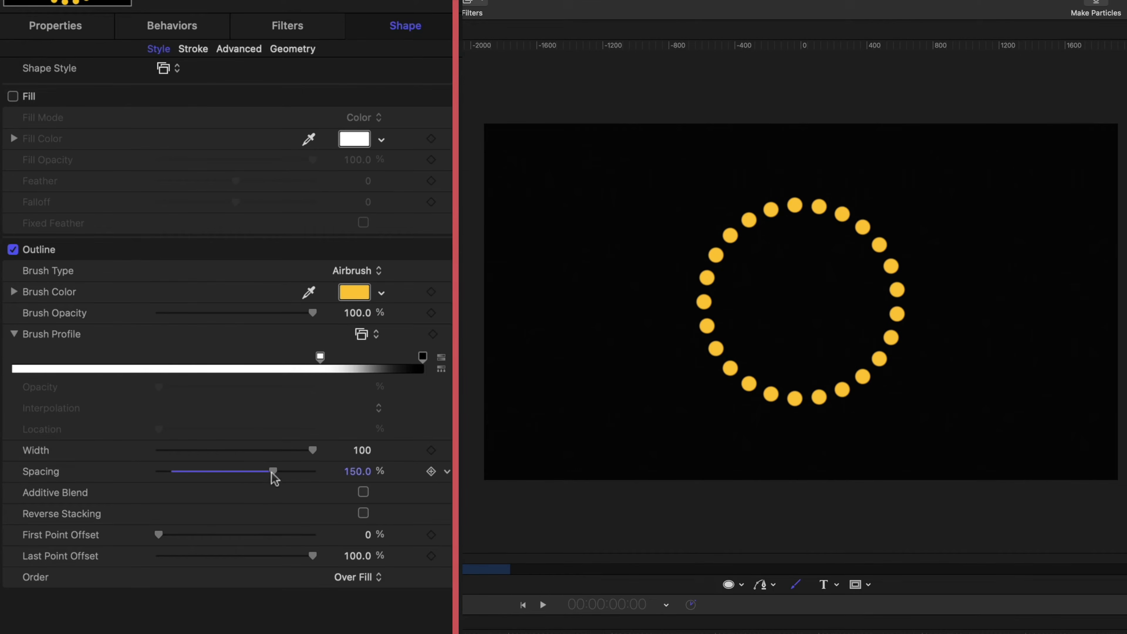
left_click_drag(137, 338, 72, 340)
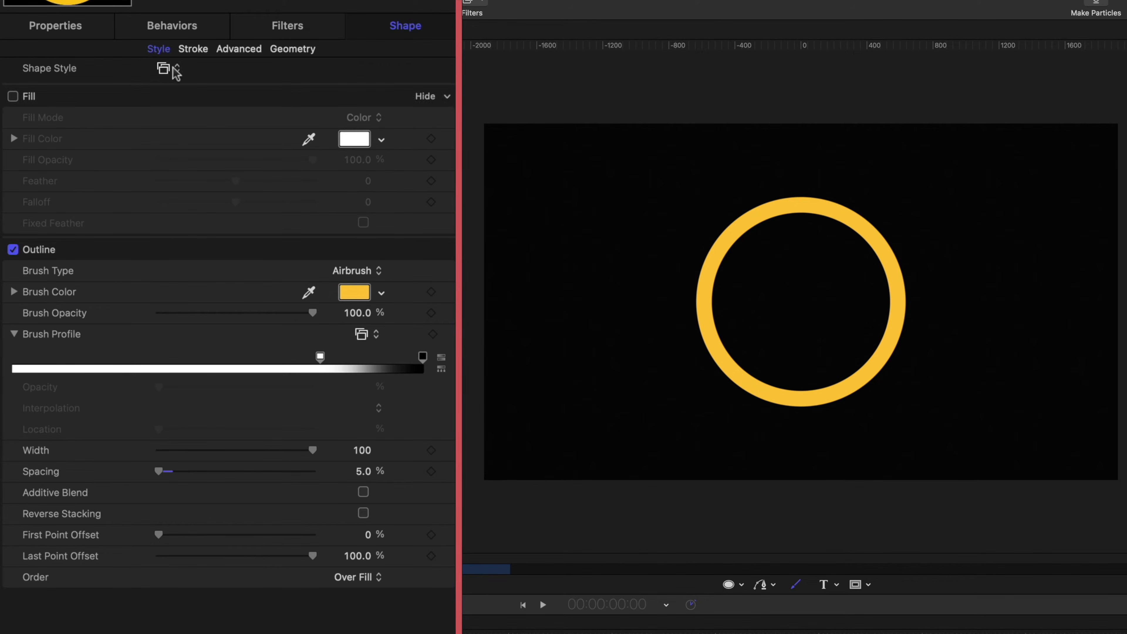
Step: Add an opacity tag of 0% at location 100% in the circle's Opacity Over Stroke gradient
left_click(189, 50)
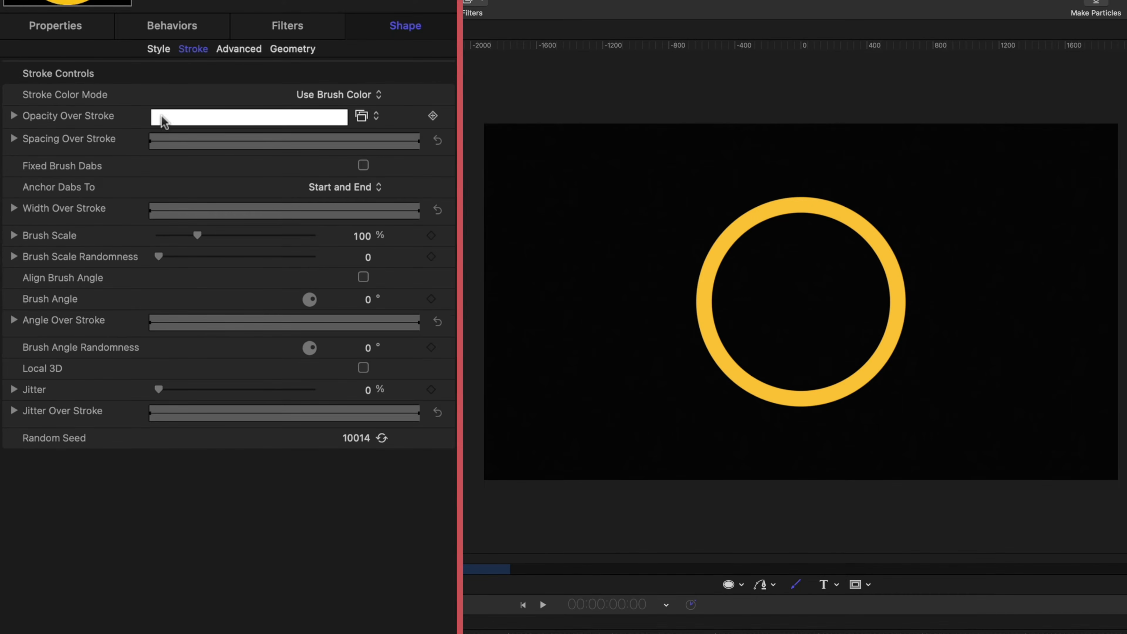
left_click(14, 117)
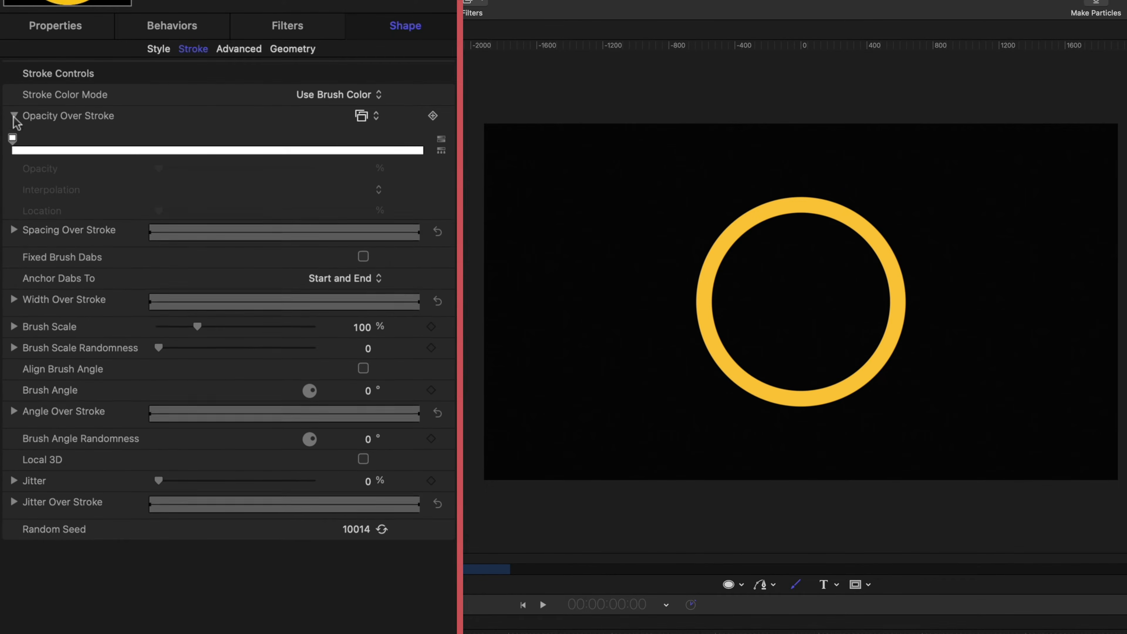
left_click(421, 150)
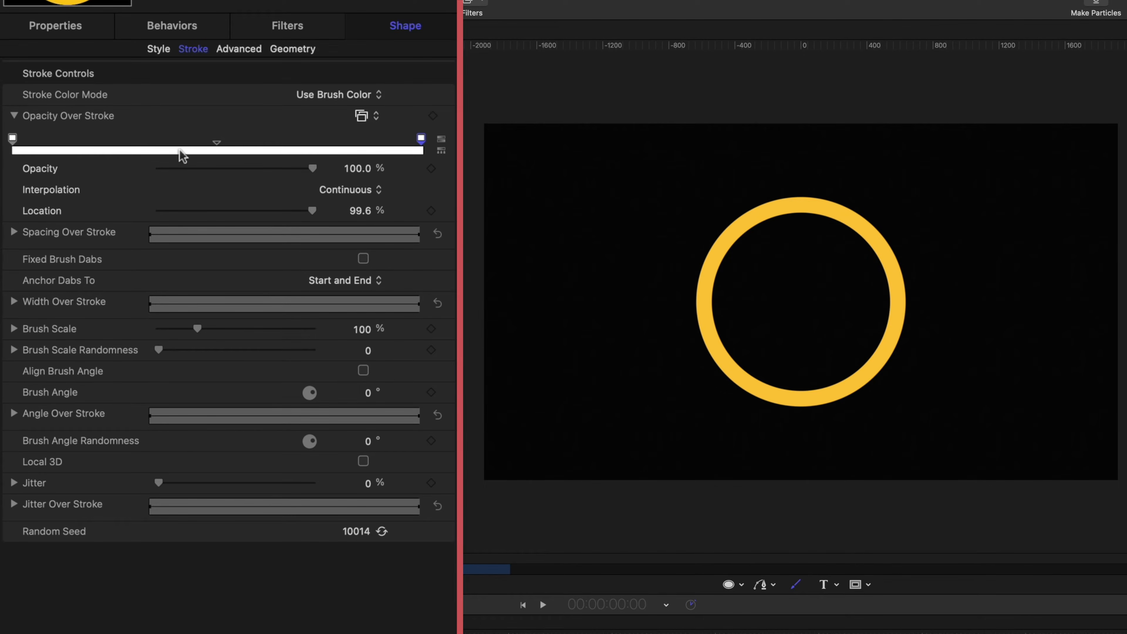
left_click(421, 138)
left_click_drag(312, 168, 127, 184)
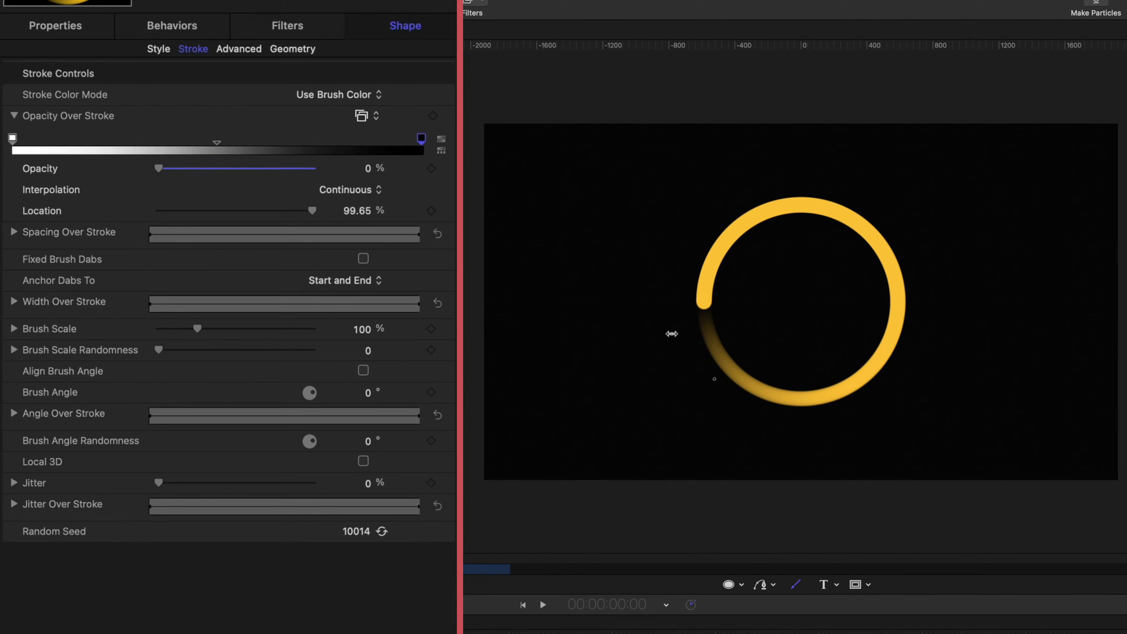
mouse_move(419, 138)
left_mouse_down()
mouse_move(327, 145)
mouse_move(431, 145)
left_mouse_up()
Step: Set the stroke color mode to Color Over Stroke and make the gradient's starting color pink
left_click(318, 95)
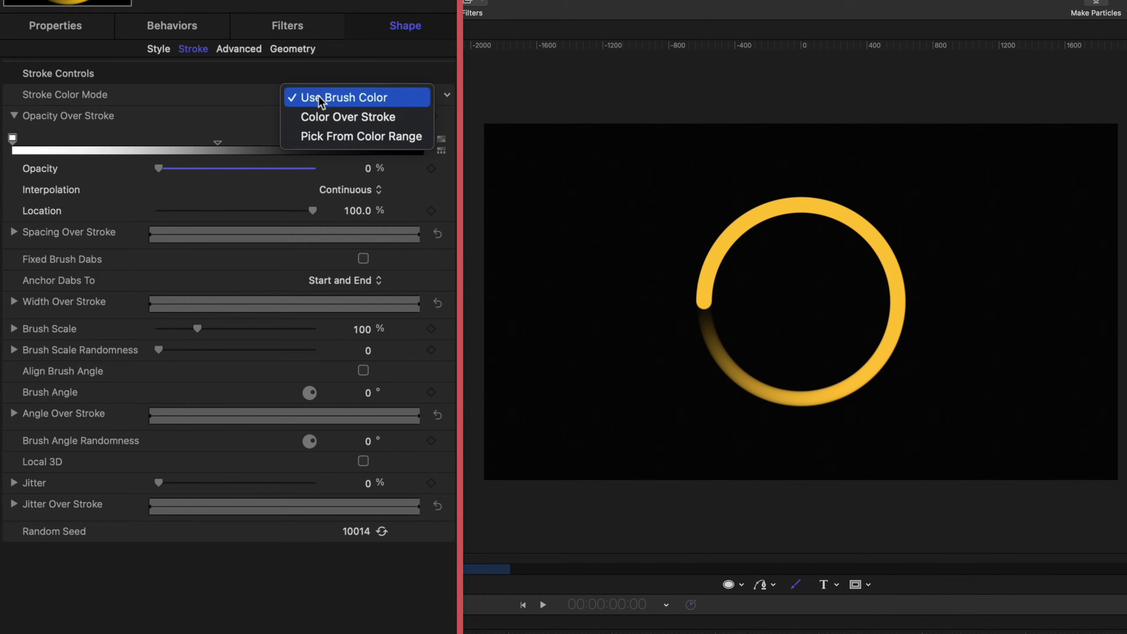
left_click(319, 119)
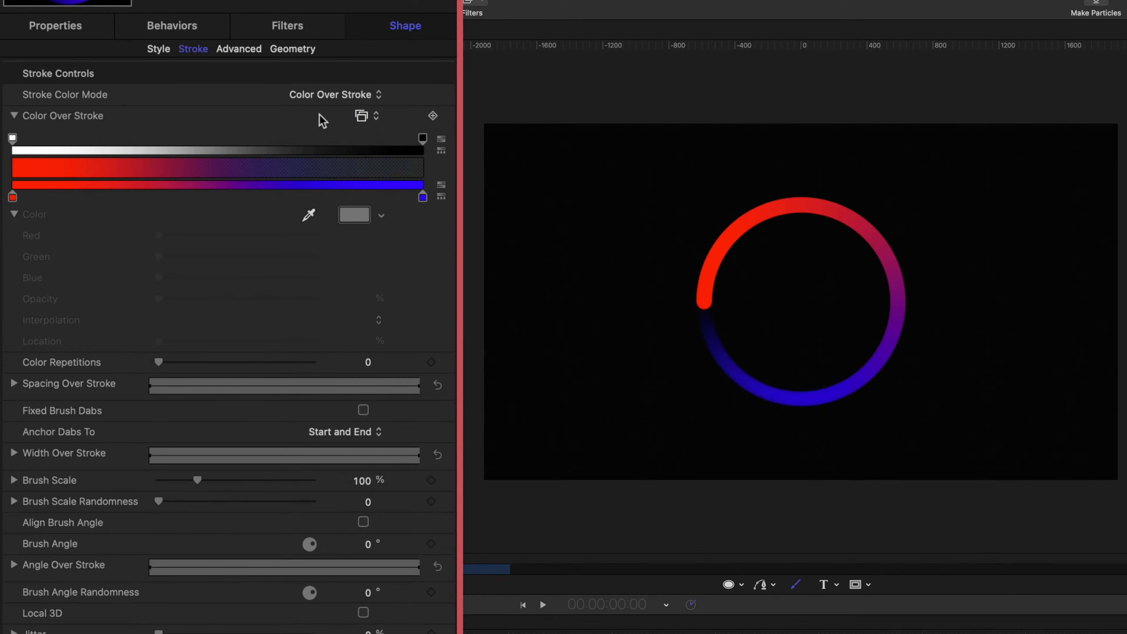
left_click(12, 197)
left_click(354, 214)
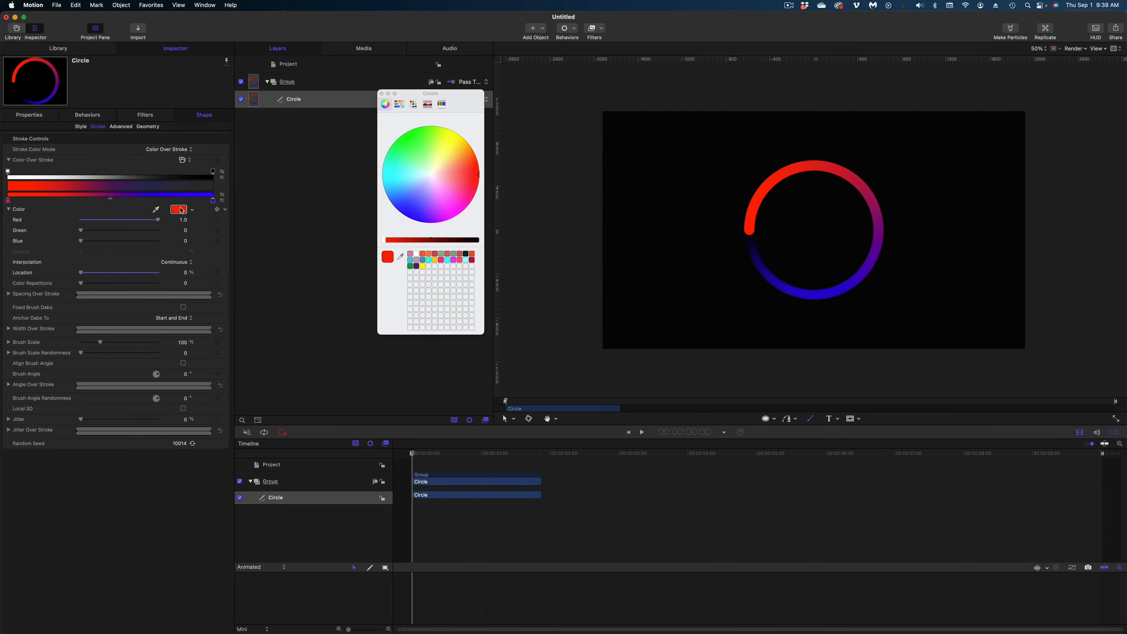
left_click(460, 193)
Step: Add a light cyan color tag at about 54% of the stroke gradient and make its end color pink
left_click_drag(213, 200, 119, 200)
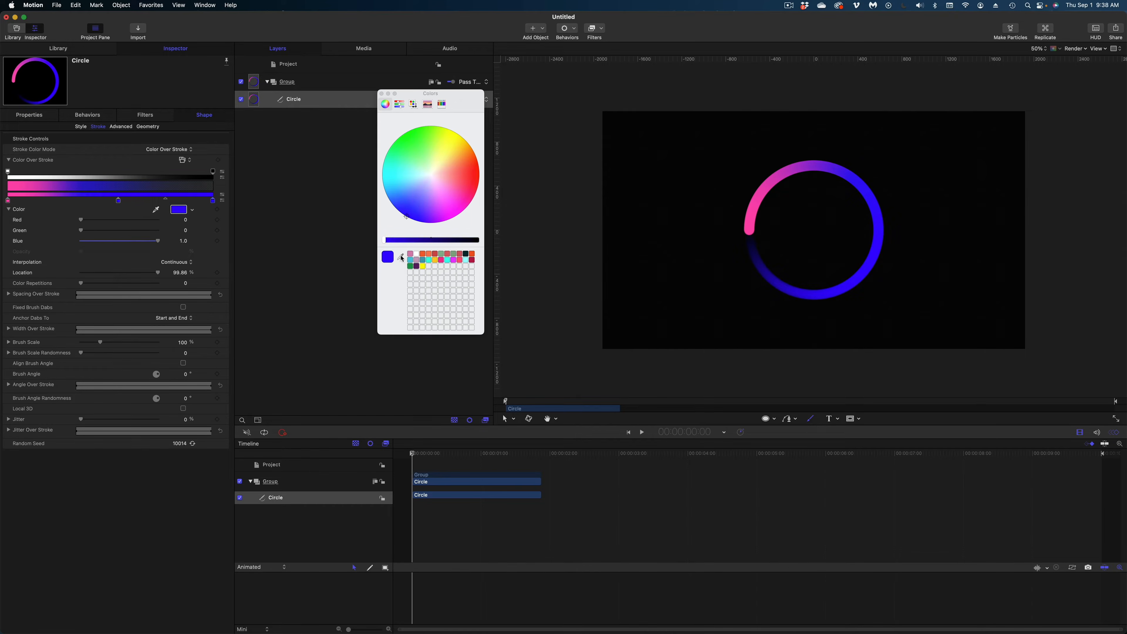
left_click(460, 195)
left_click(118, 200)
left_click(405, 177)
left_click(382, 94)
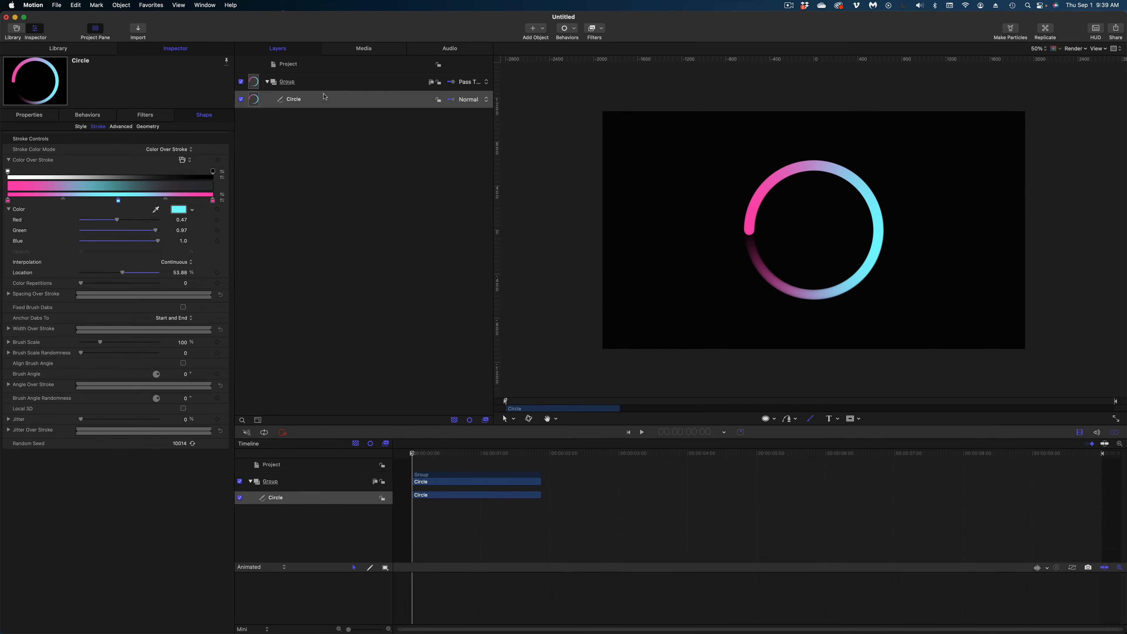
Step: Apply the Write On shape behavior to the Circle layer
left_click(324, 97)
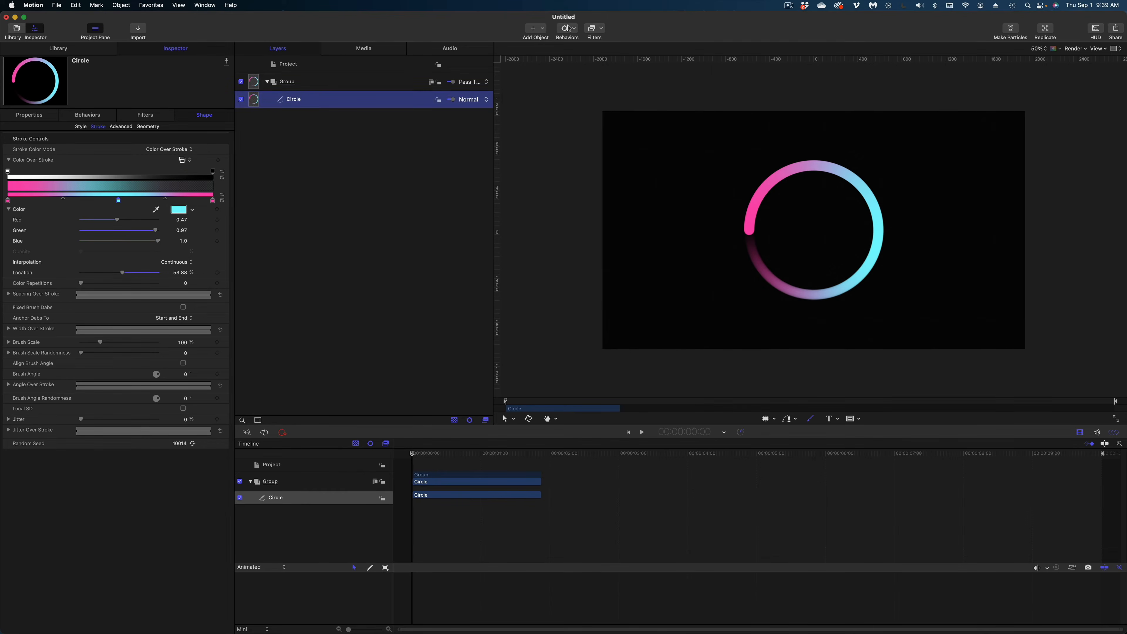
left_click(569, 27)
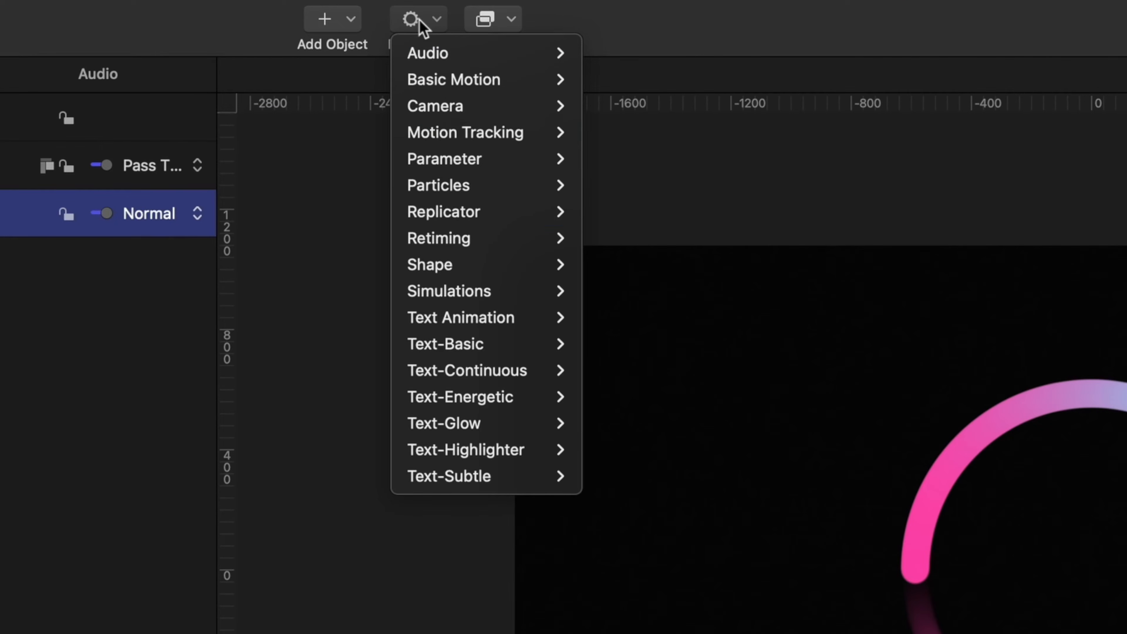
mouse_move(443, 267)
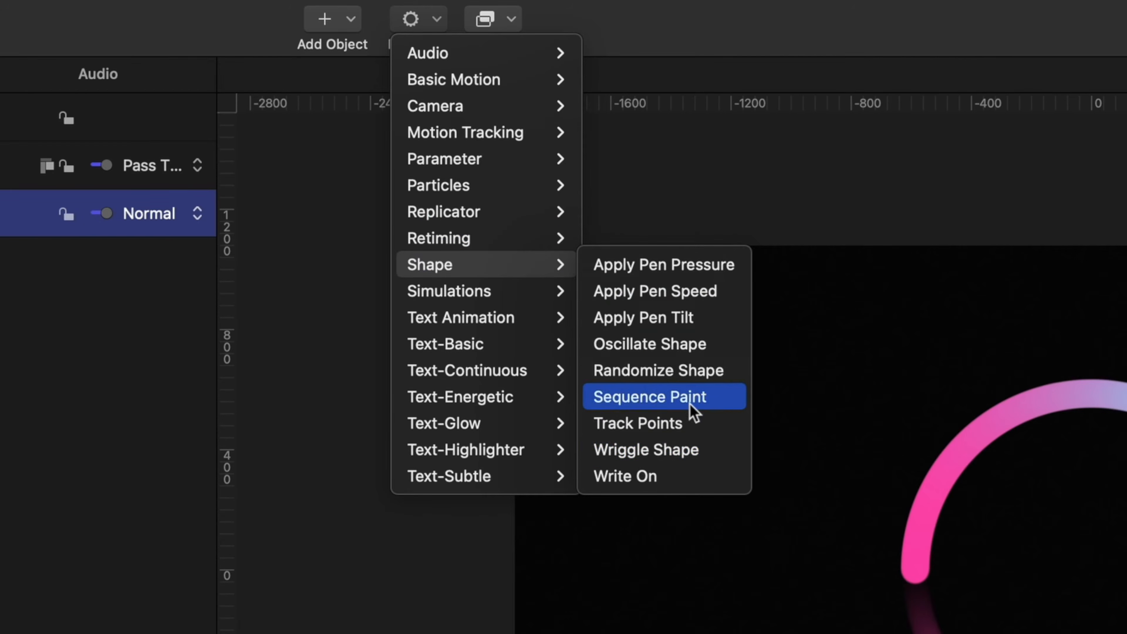
left_click(641, 483)
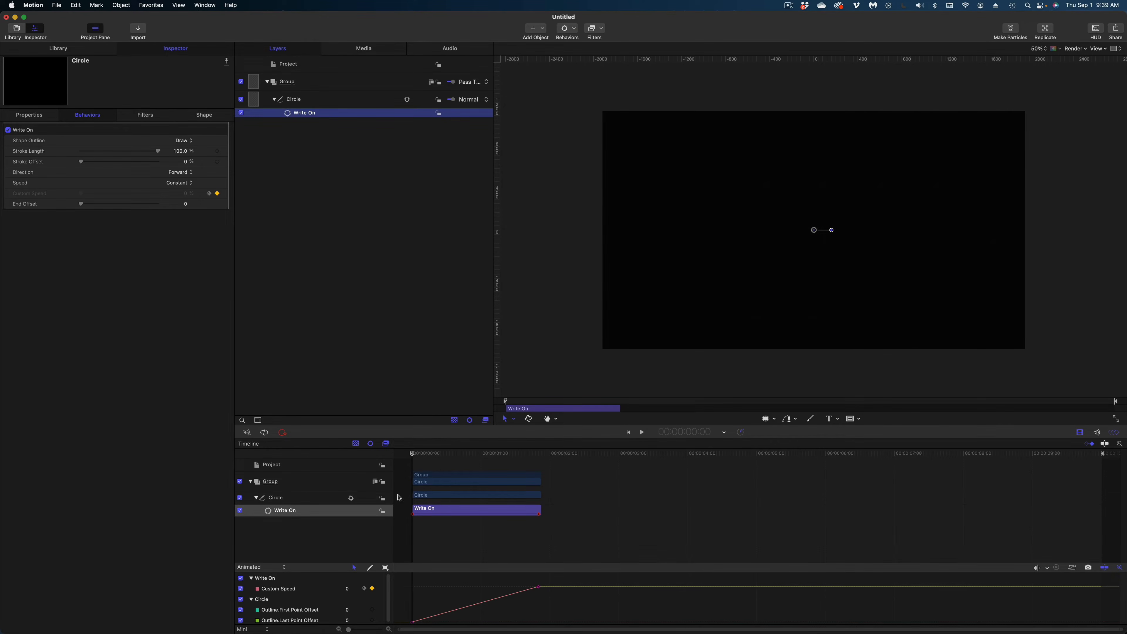
Step: Preview the start of the animation and set the Write On speed to Ease Both
mouse_move(419, 455)
left_mouse_down()
mouse_move(536, 464)
mouse_move(400, 466)
left_mouse_up()
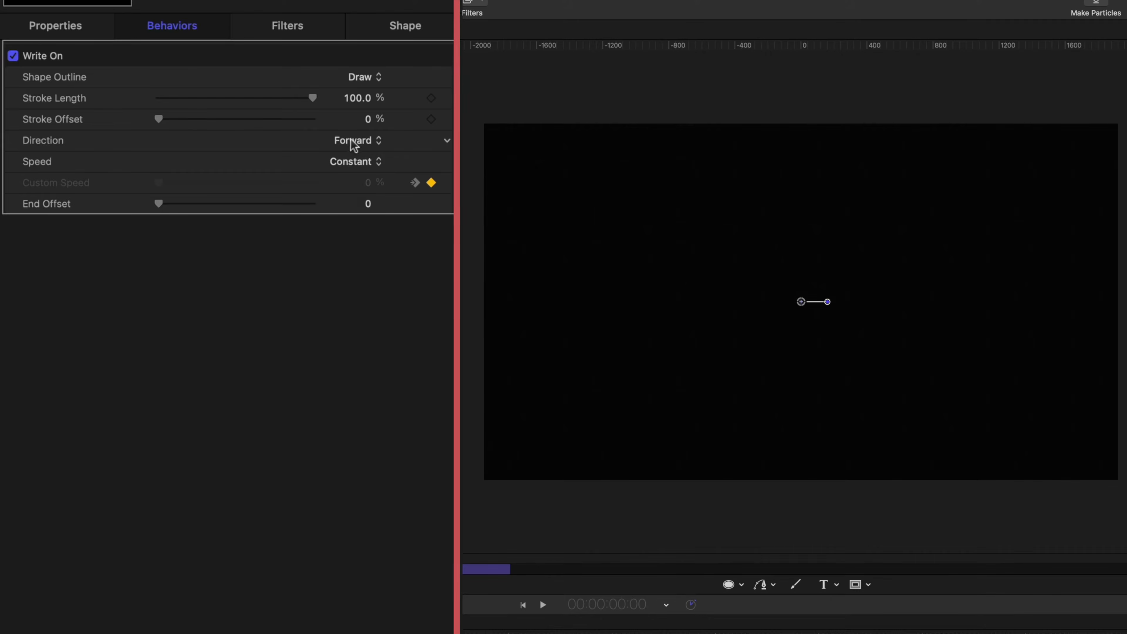
left_click(352, 163)
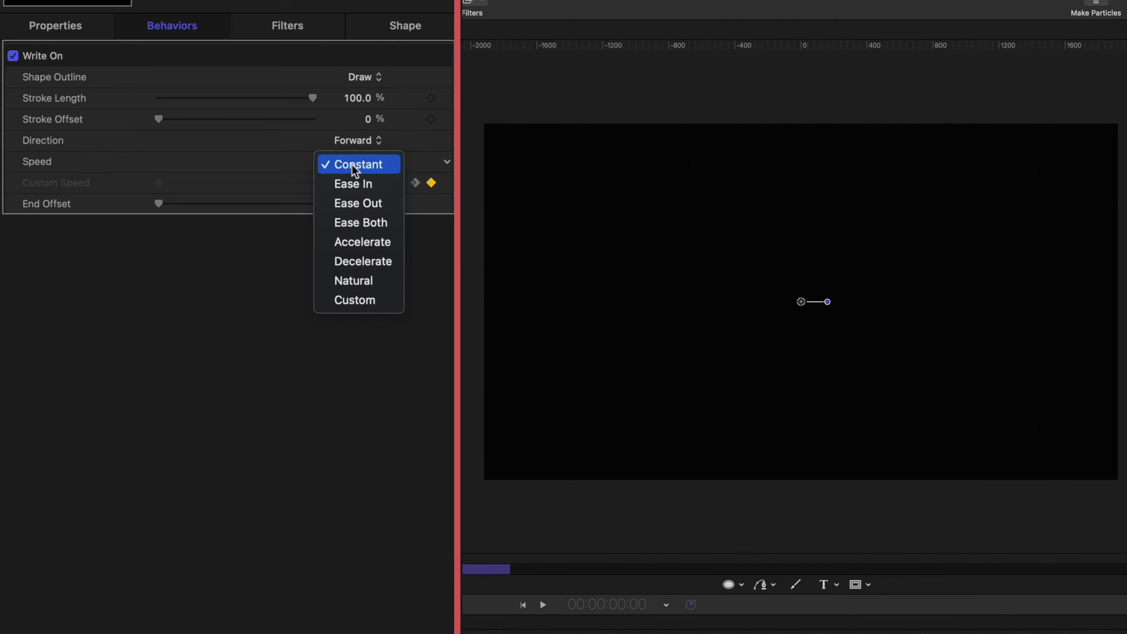
left_click(354, 222)
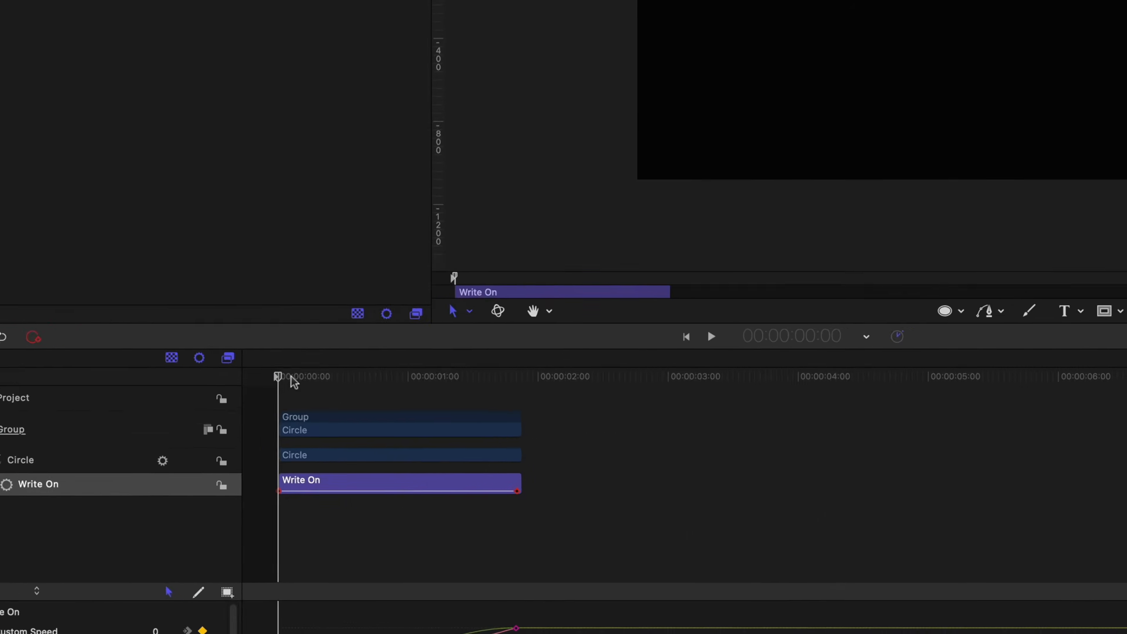
Step: Add a Stroke Length keyframe to the Write On behavior at frame 22 and set its value to 40%
left_click(420, 454)
left_click_drag(212, 328, 345, 333)
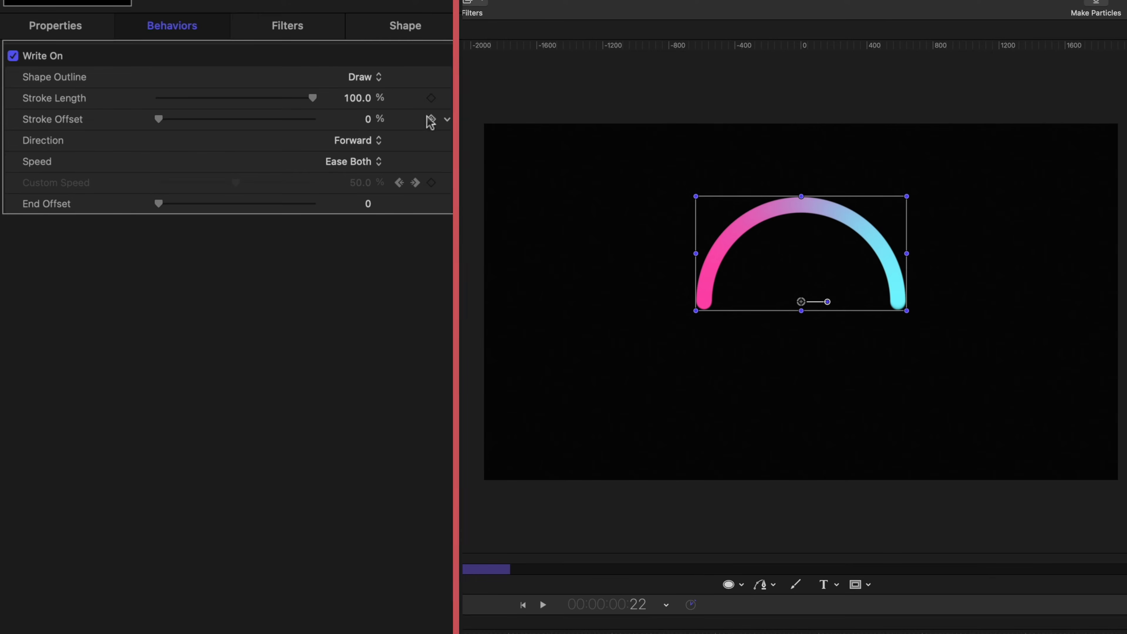
left_click(431, 97)
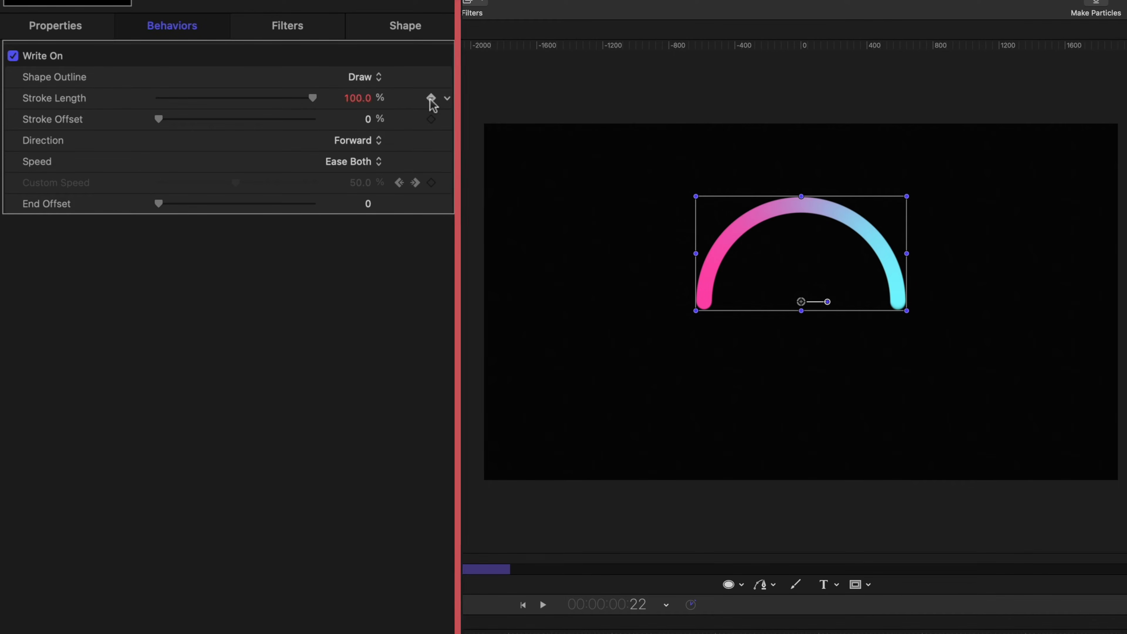
left_click(363, 105)
type("40")
key("Return")
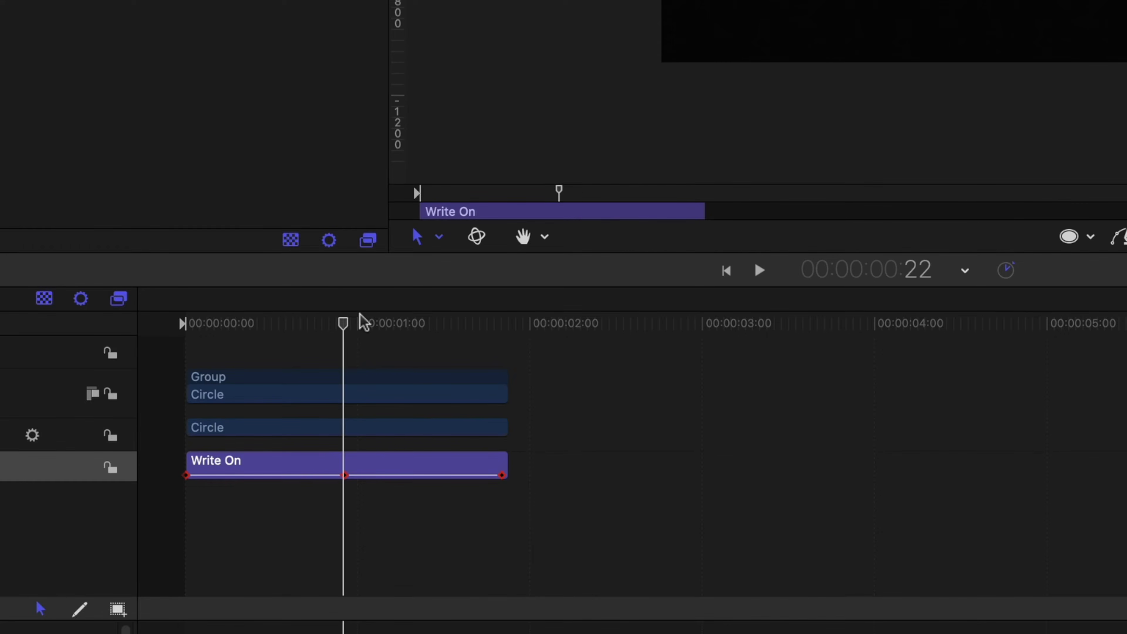
Step: Set the Write On Stroke Length to 4.07% at 00:00:01:20 and preview the animation from the start
left_click_drag(364, 322, 504, 317)
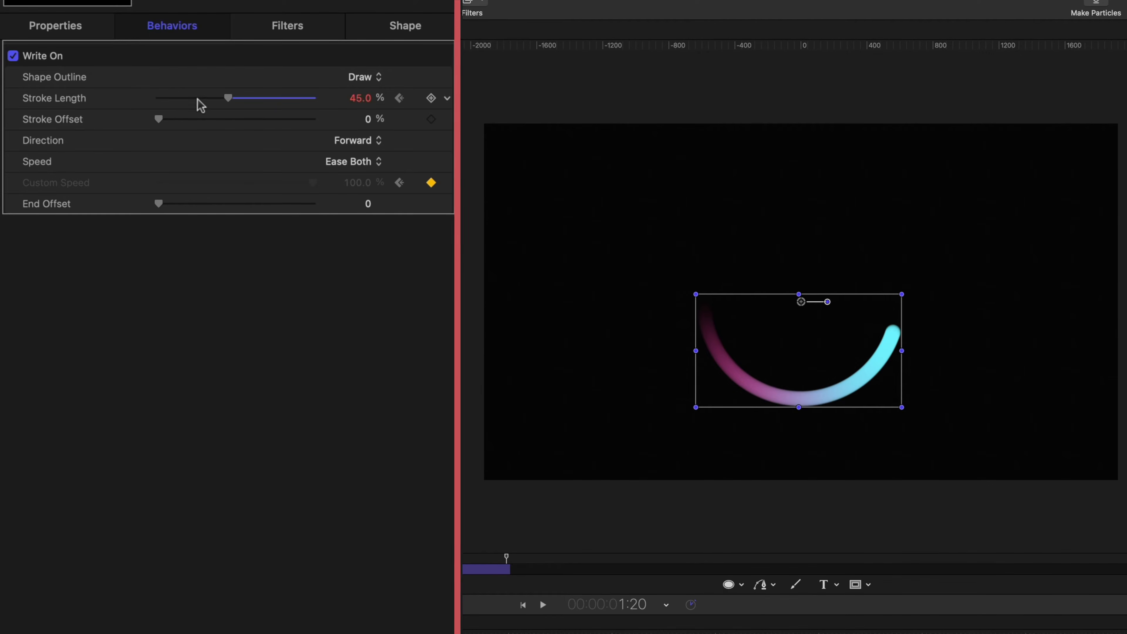
left_click_drag(199, 102, 164, 101)
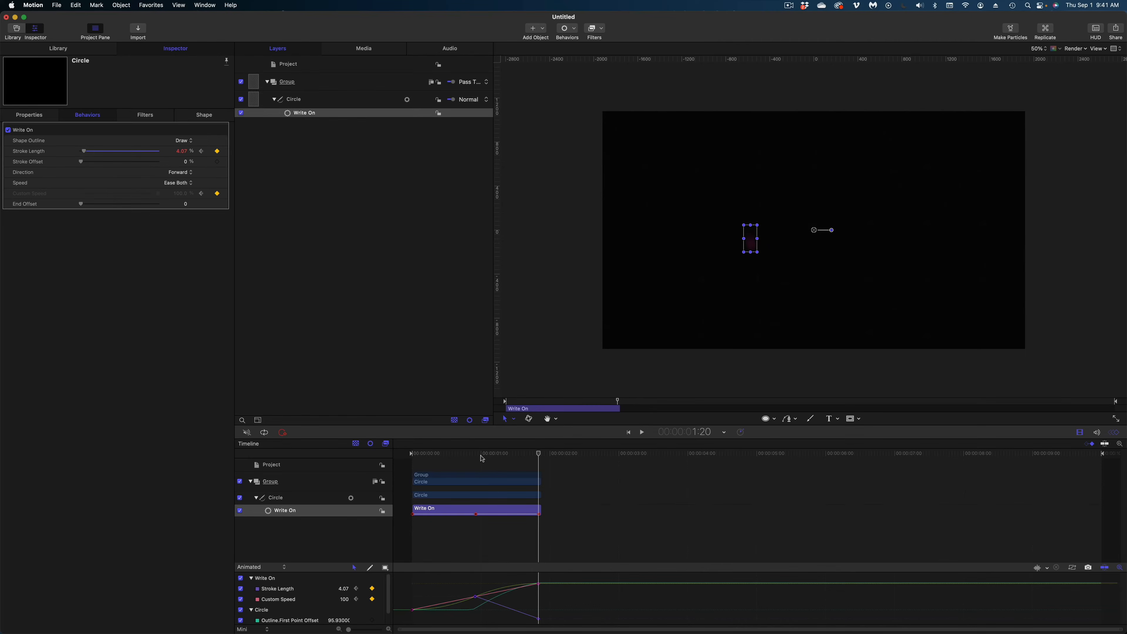
key("Home")
key("space")
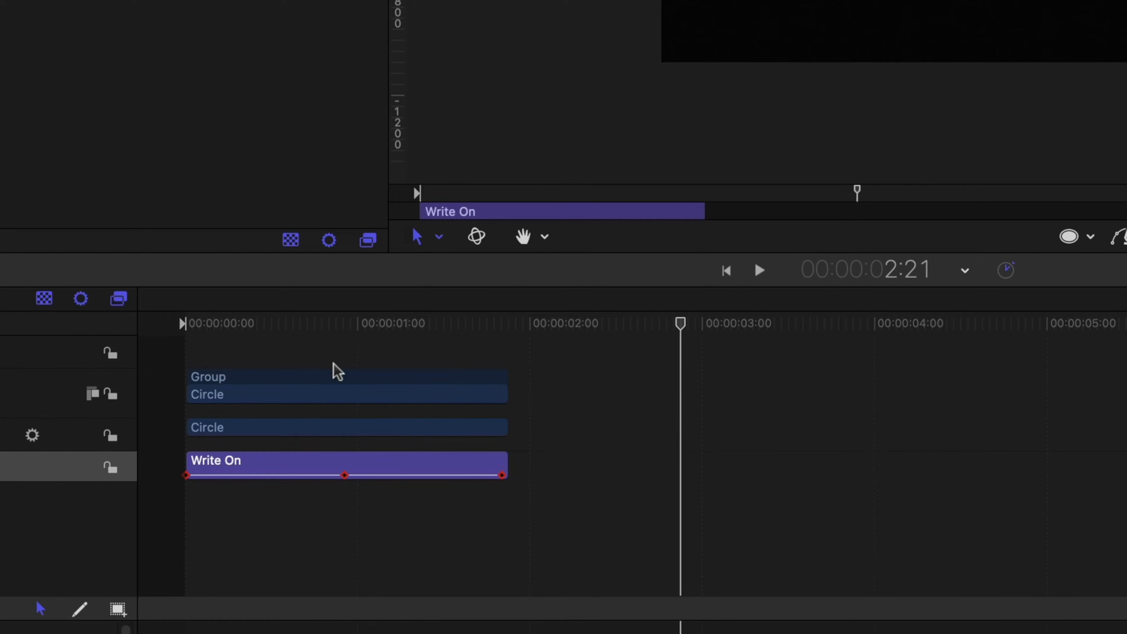
Step: Duplicate the Circle layer, place the copy in the timeline near the end of the original, and preview the transition
left_click(335, 427)
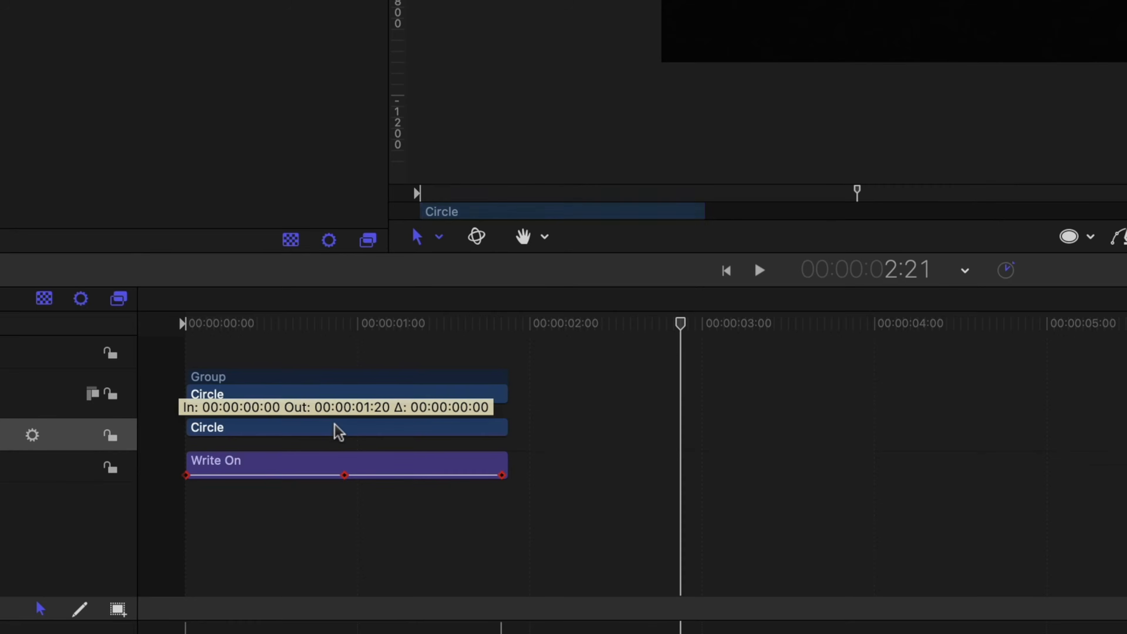
right_click(336, 425)
left_click(346, 421)
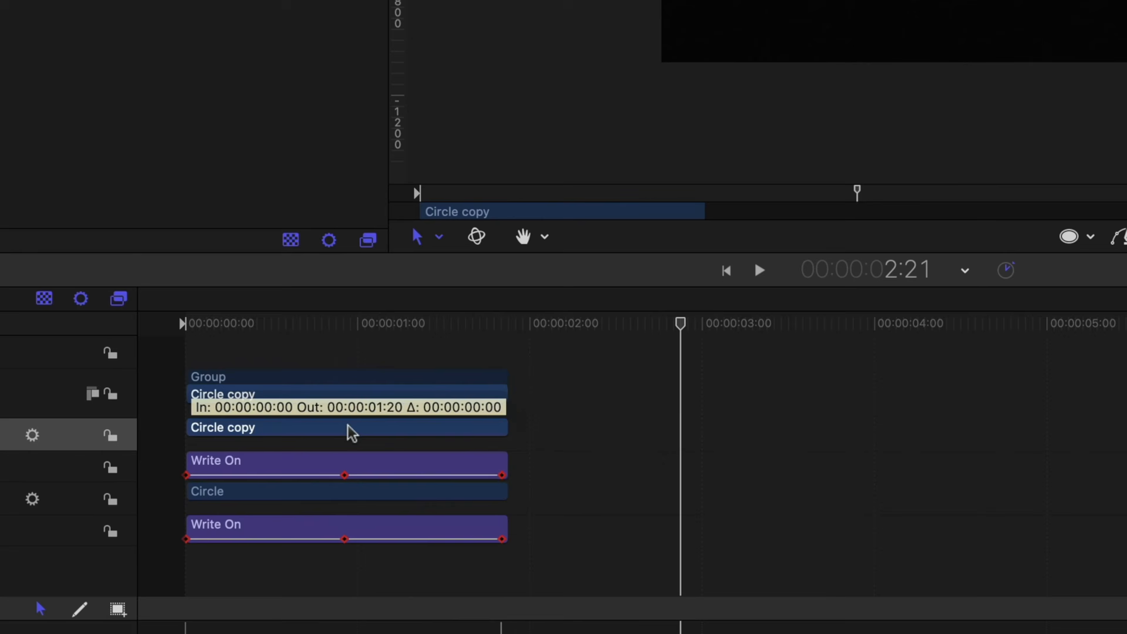
left_click_drag(347, 430, 660, 408)
left_click(480, 324)
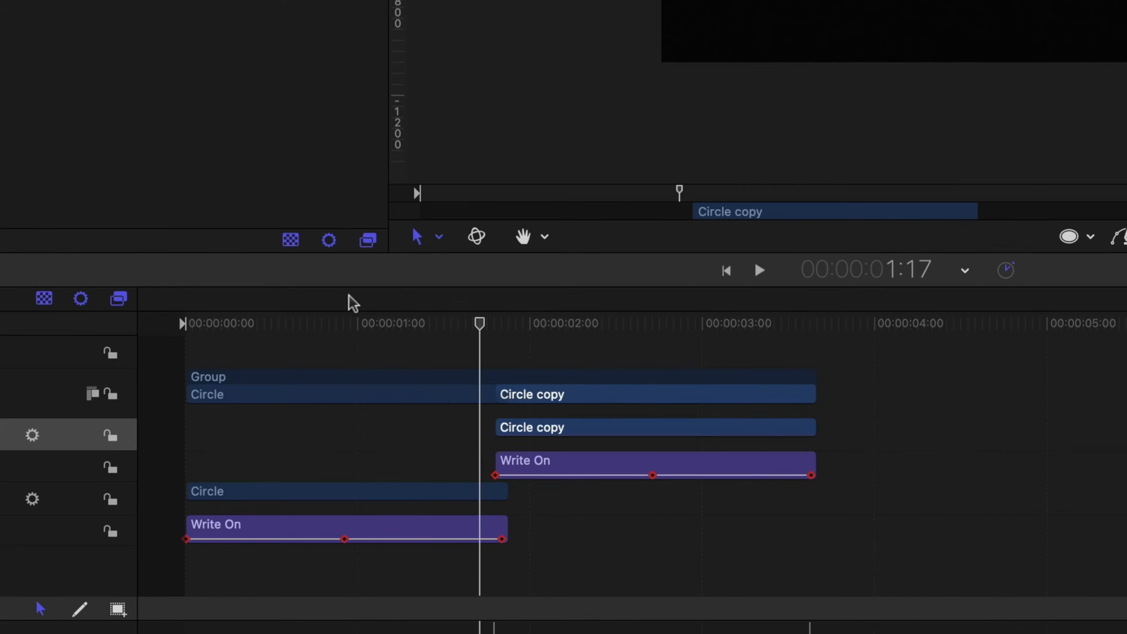
key("space")
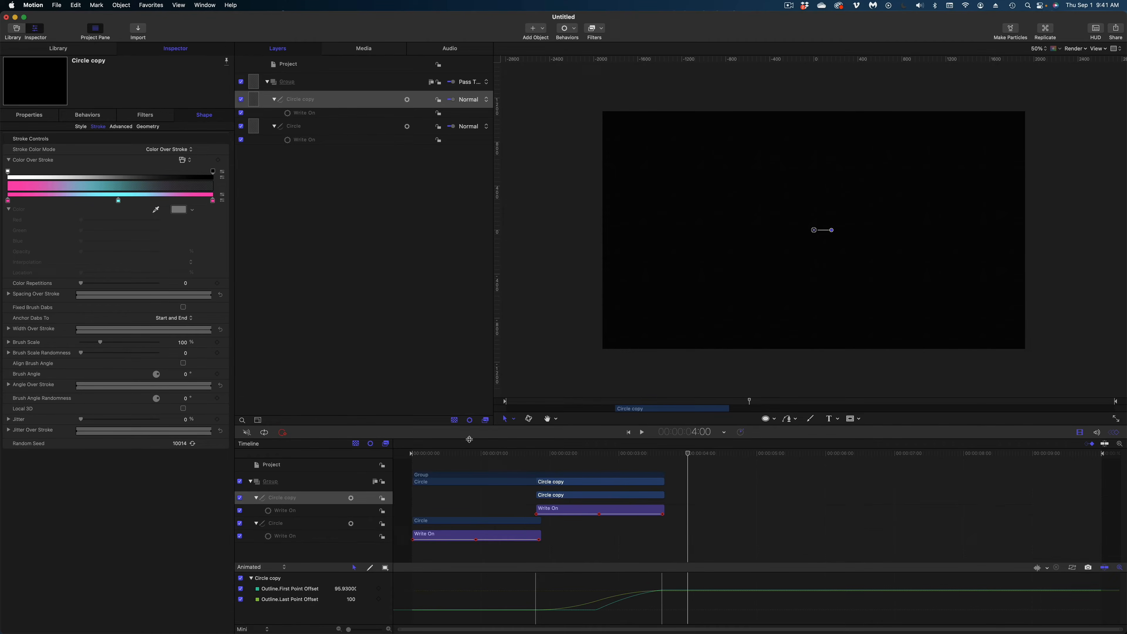
Step: Move Circle copy earlier so it starts at about 00:00:01:13, overlapping the first Circle, and preview the transition
left_click_drag(560, 496, 553, 498)
left_click(522, 454)
key("space")
key("space")
left_click(522, 454)
key("space")
left_click(516, 454)
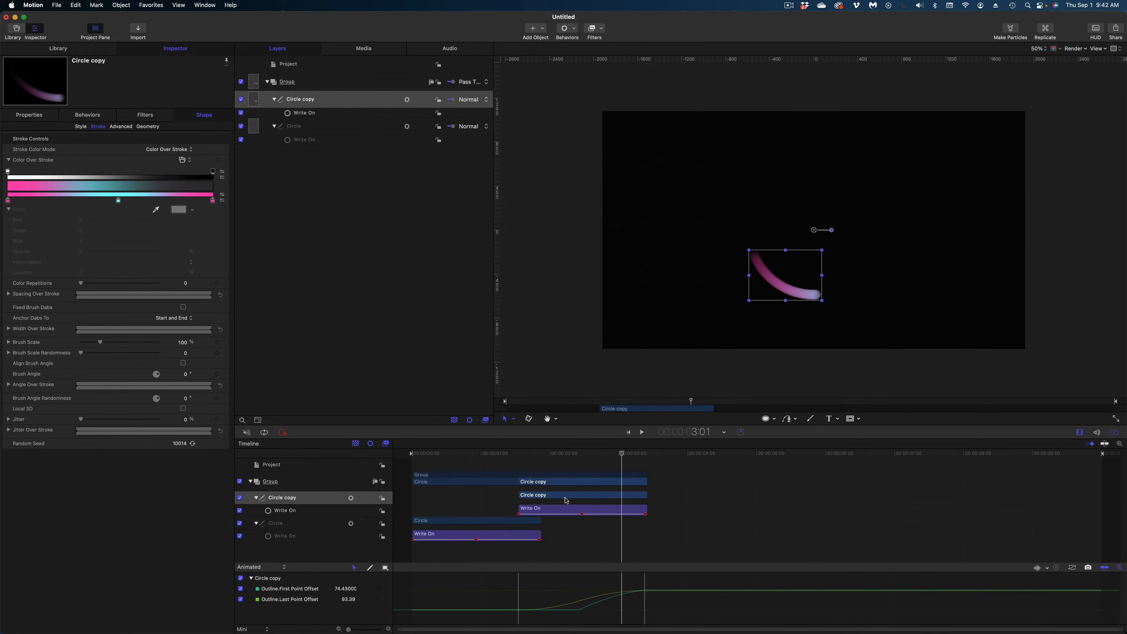
Step: Examine the overlap between Circle and Circle copy frame by frame from 00:00:01:13 to 00:00:01:20
left_click(519, 454)
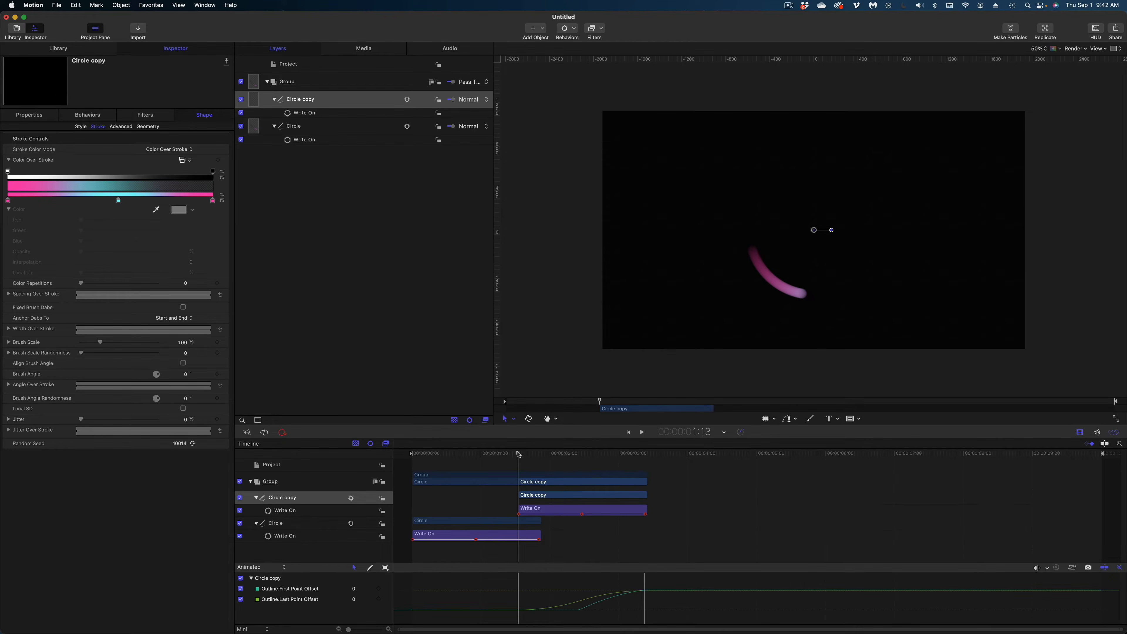
key("Right")
key("Right")
key("Right")
key("Right")
key("Right")
key("Right")
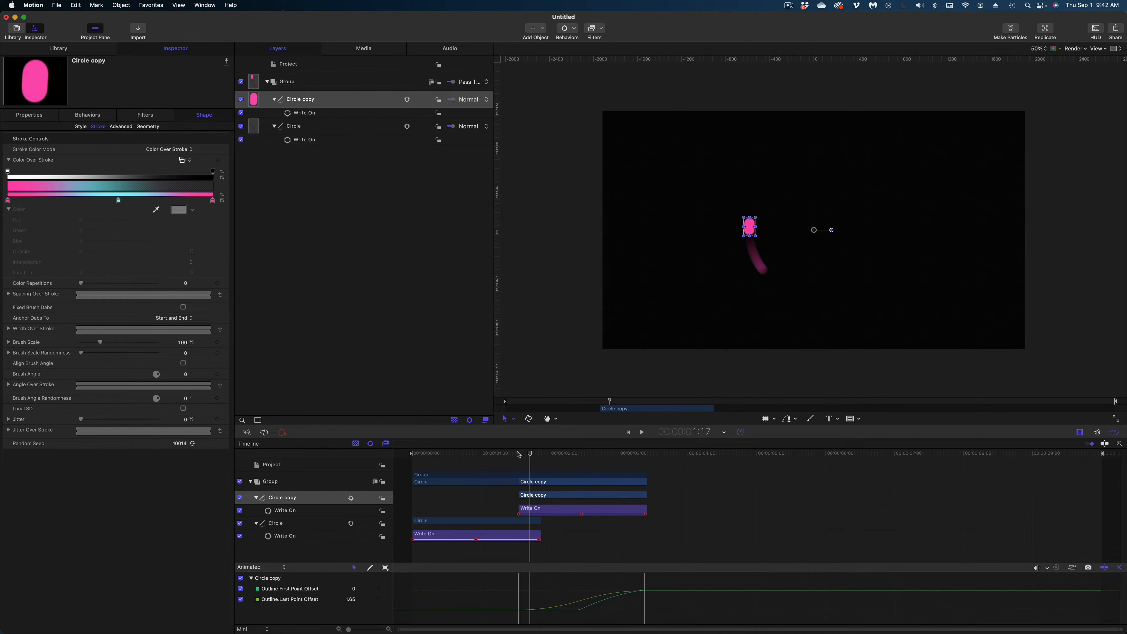
key("Right")
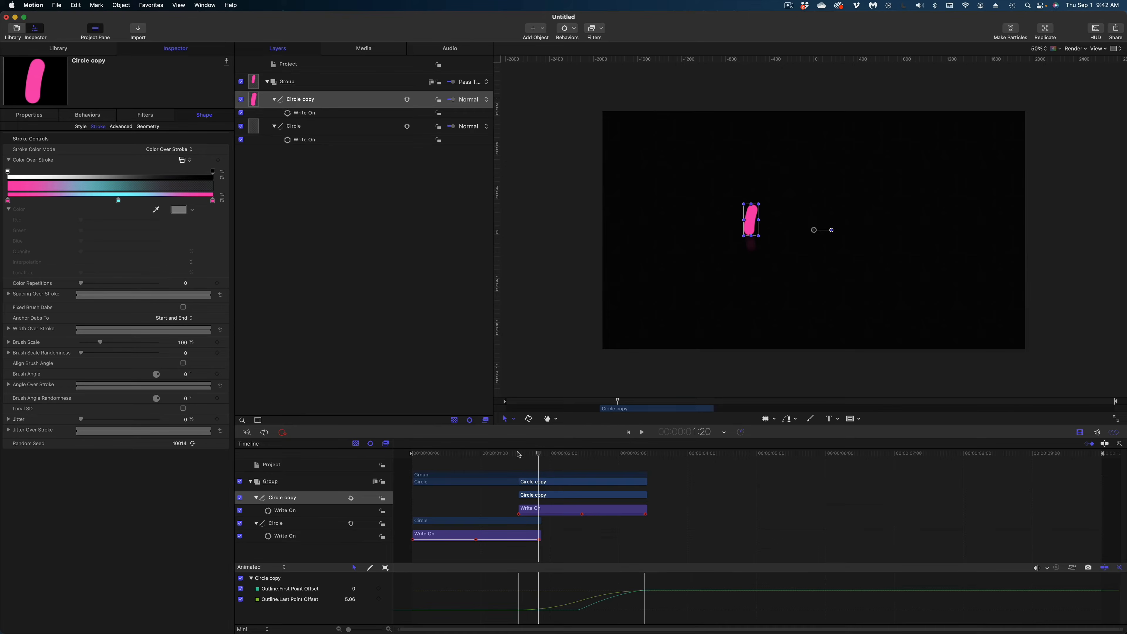
Step: Duplicate Circle copy, place the duplicate so it overlaps the end of Circle copy, and check the overlapping frames
right_click(560, 497)
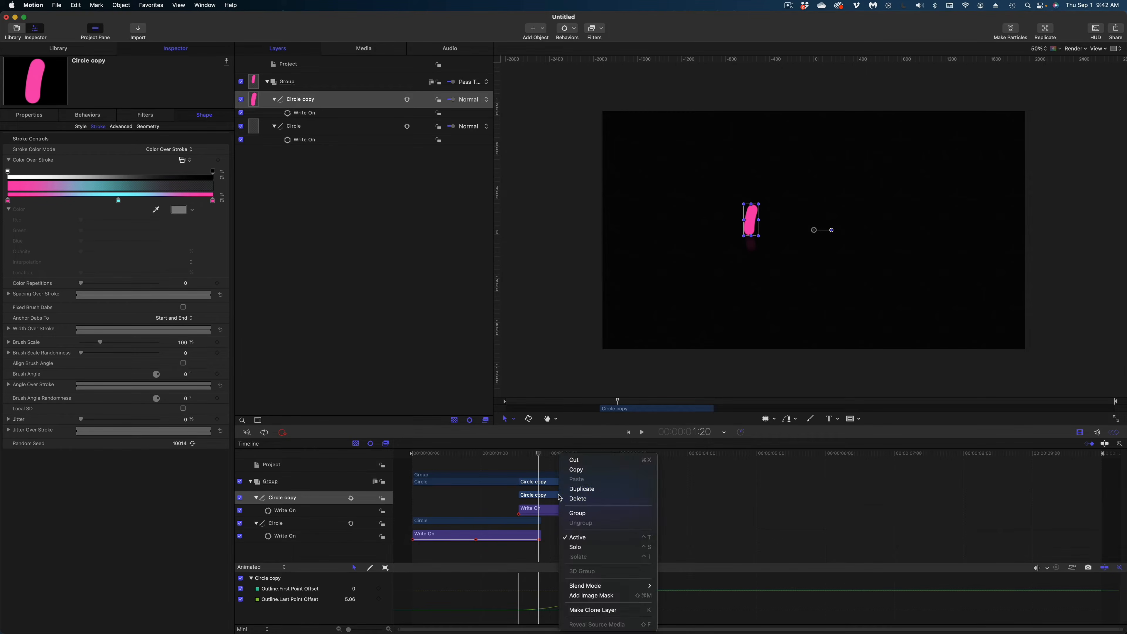
left_click(575, 491)
left_click_drag(575, 493, 971, 497)
left_click(640, 454)
key("Right")
key("Right")
Step: Duplicate Circle copy 1 and place the duplicate so it overlaps the end of that layer
key("super+d")
left_click(746, 454)
key("Right")
key("Right")
left_click(731, 453)
Step: Duplicate Circle copy 2, place the duplicate over the end of that layer, and check the overlap frame by frame
key("super+d")
left_click(838, 454)
key("Right")
key("Right")
key("Right")
key("Right")
key("Right")
key("Right")
key("Right")
Step: Duplicate Circle copy 3, place the duplicate overlapping its end, and preview the whole chain of circles from the start
right_click(899, 494)
left_click(918, 490)
left_click(940, 454)
key("Right")
key("Right")
key("Right")
key("Right")
key("Right")
key("Right")
key("Right")
key("Right")
key("Home")
key("space")
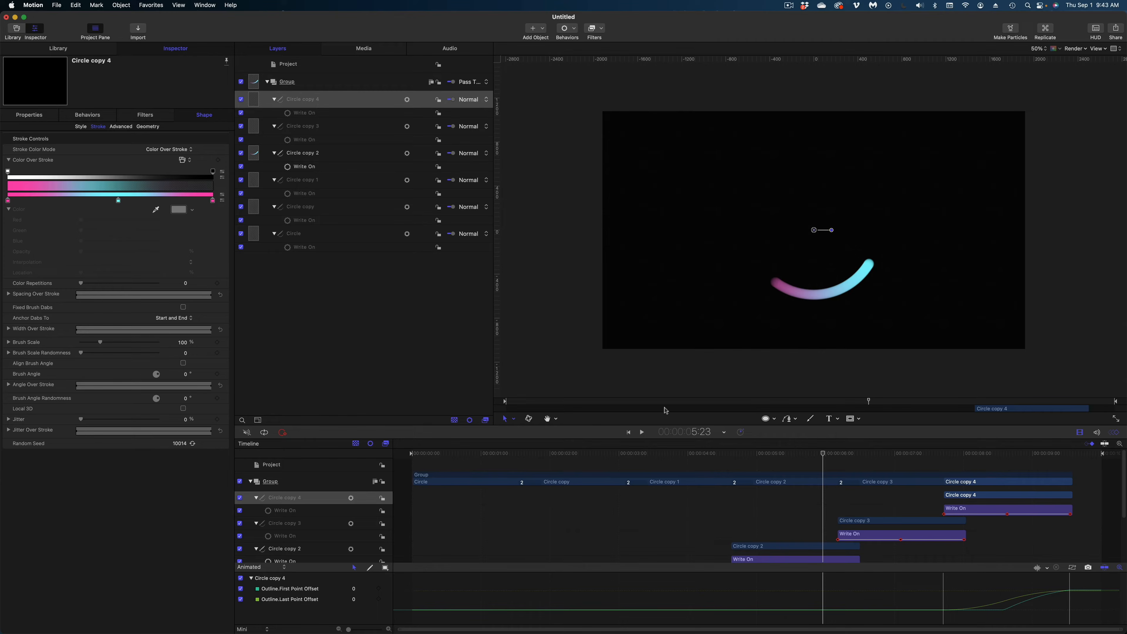
Step: Add the text LOADING to the canvas with size 150 and center alignment
left_click(789, 247)
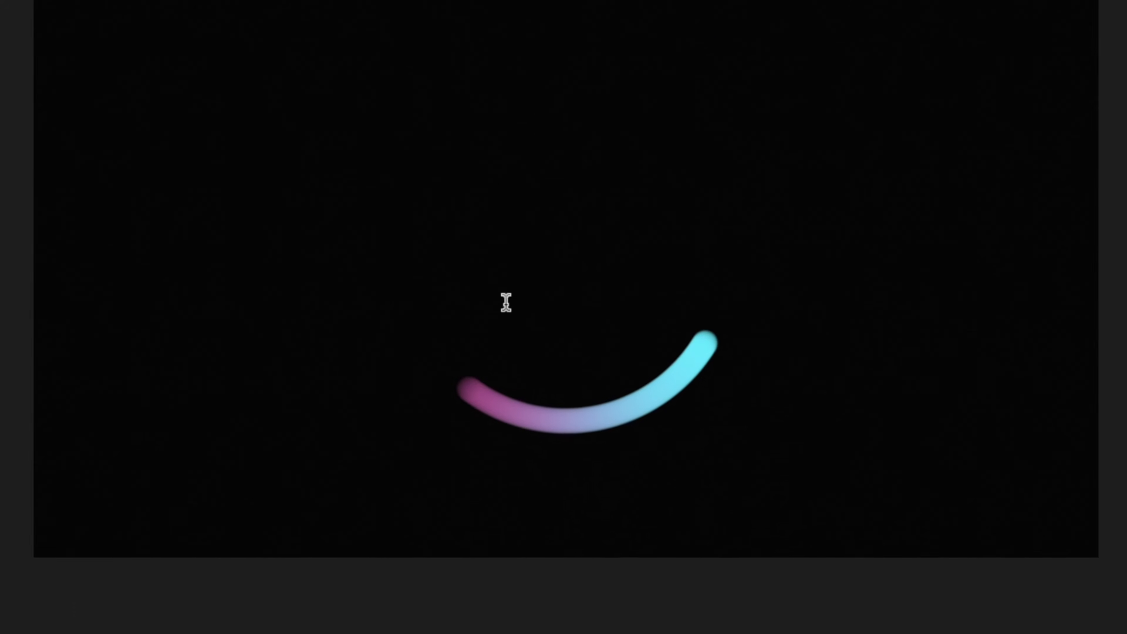
type("LOADING")
left_click_drag(180, 172, 239, 189)
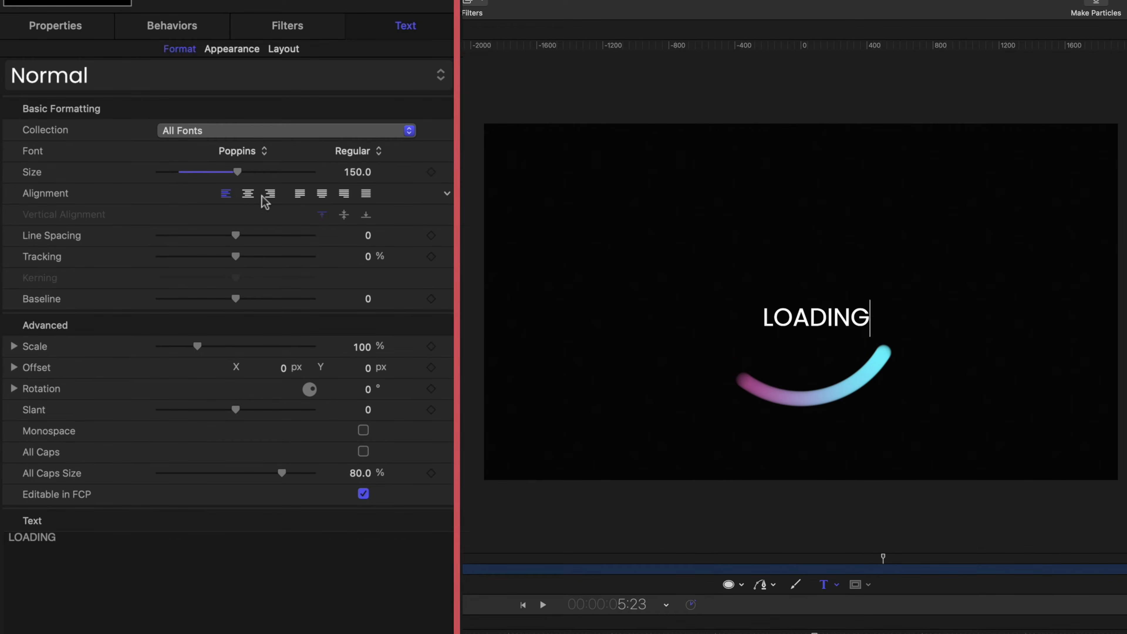
left_click(250, 195)
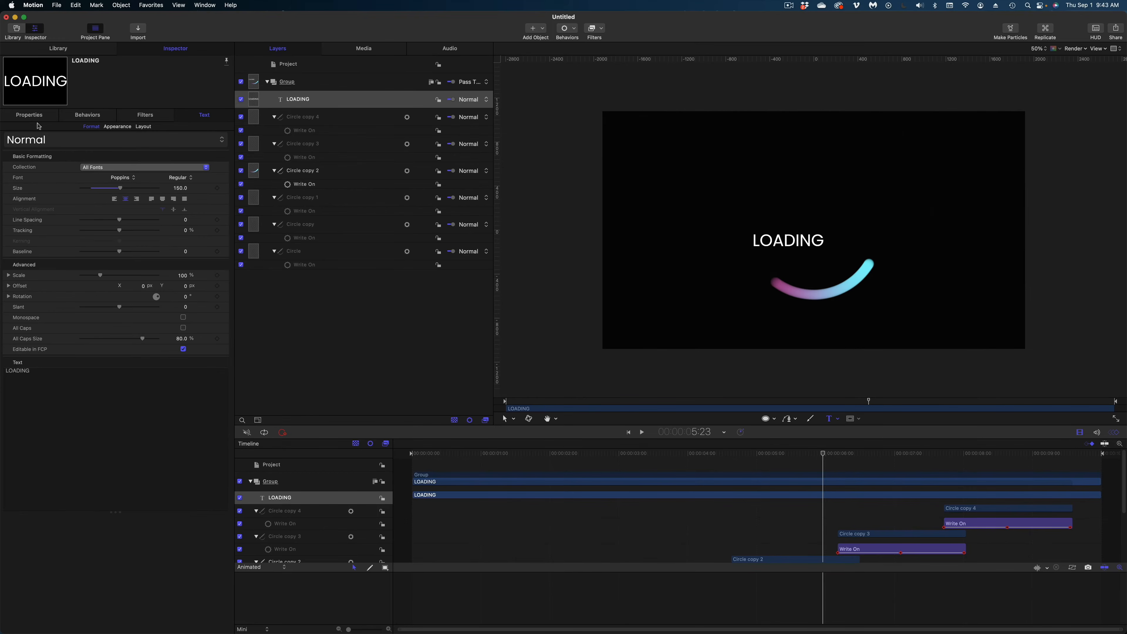
Step: Reset the LOADING text's position to 0 px in X and Y and check it against the ring at 00:00:05:19
left_click(67, 27)
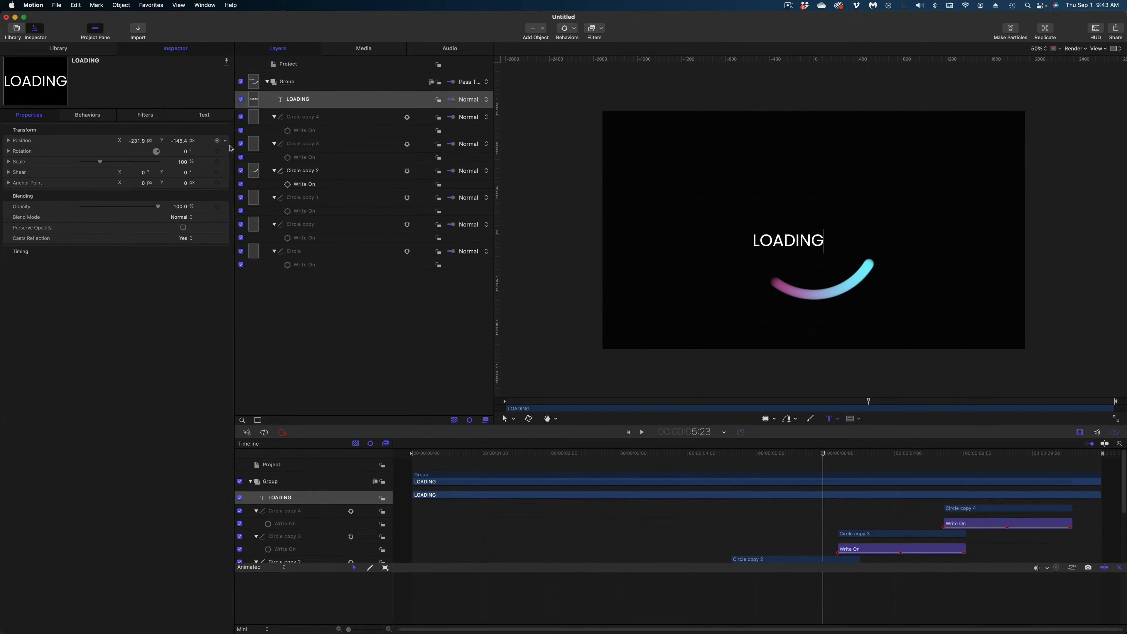
left_click(226, 142)
left_click(234, 146)
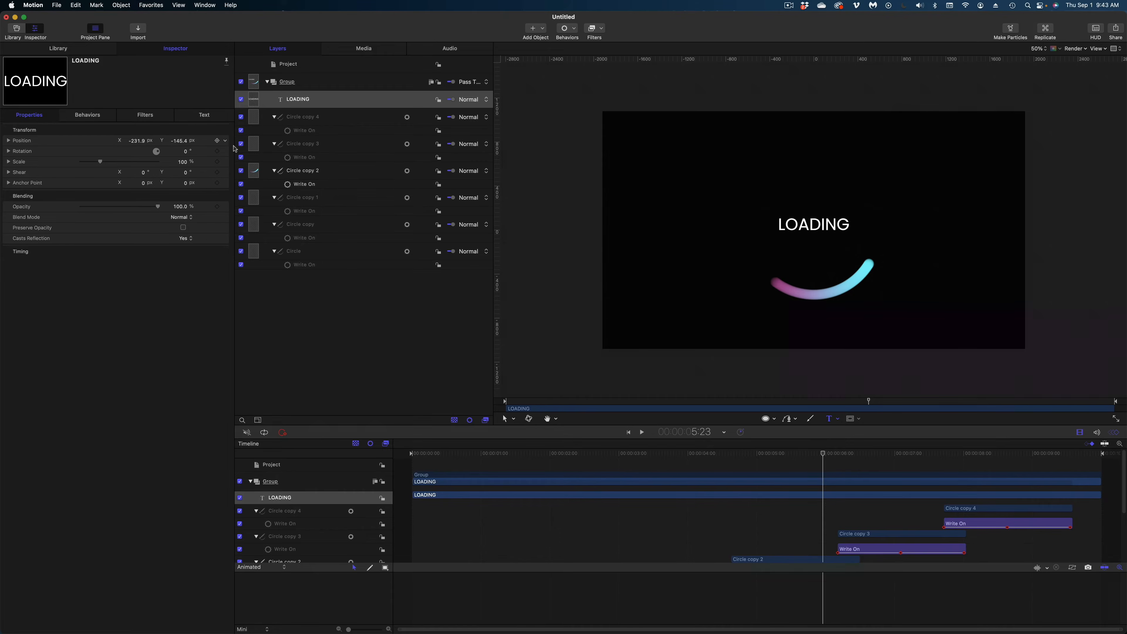
left_click_drag(823, 472, 812, 472)
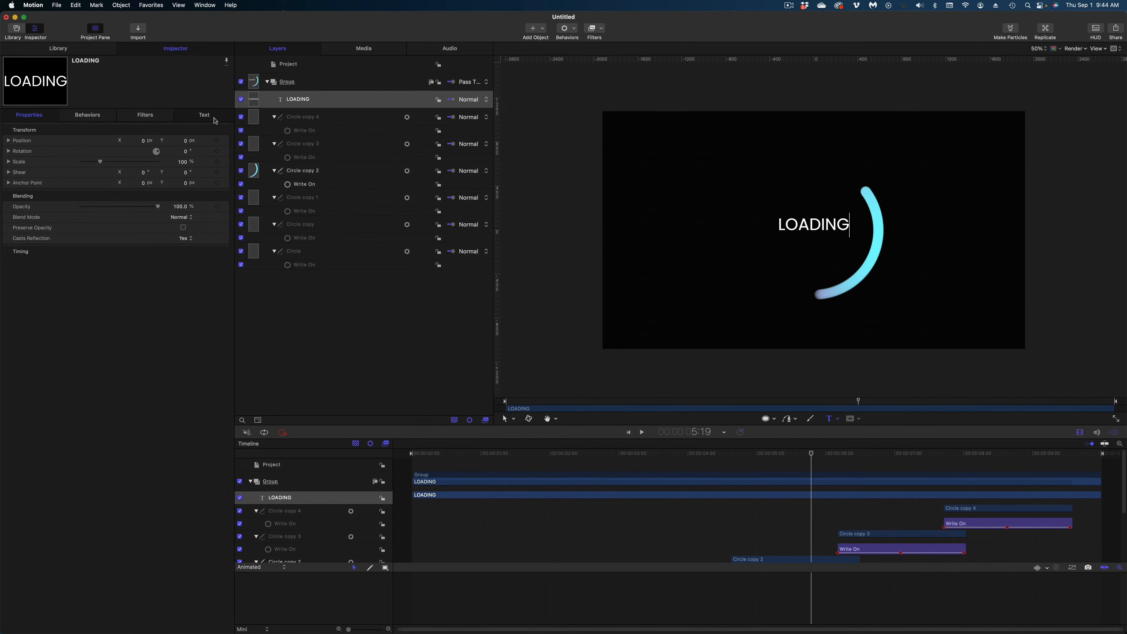
Step: Set the LOADING text's Baseline to -48 using the canvas grid as a reference, and hide the grid again
left_click(205, 115)
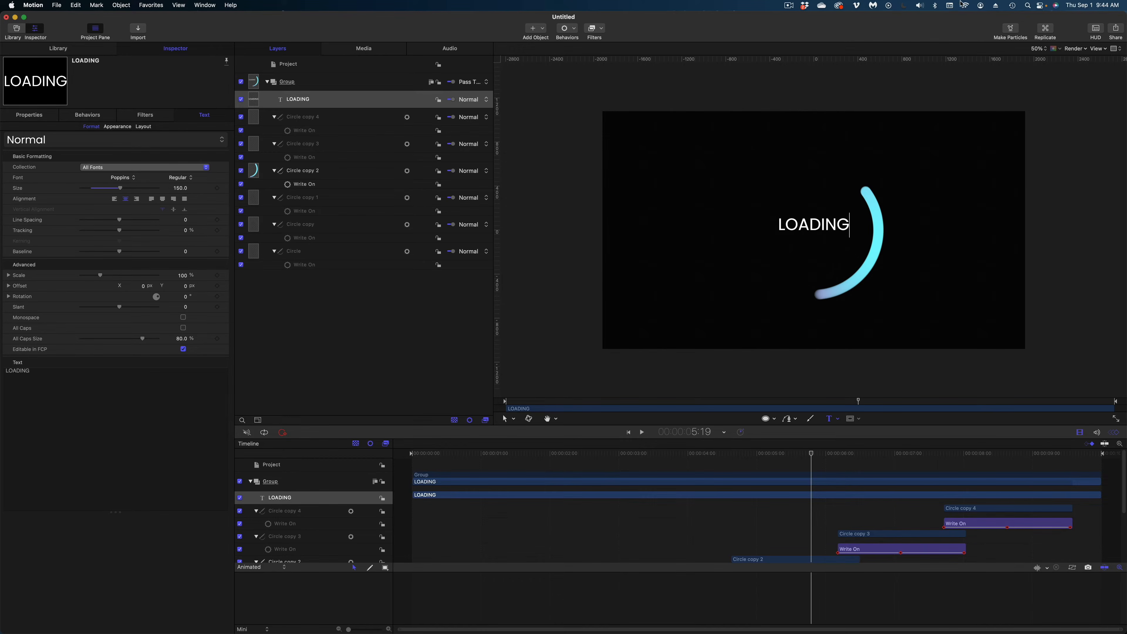
left_click(1097, 49)
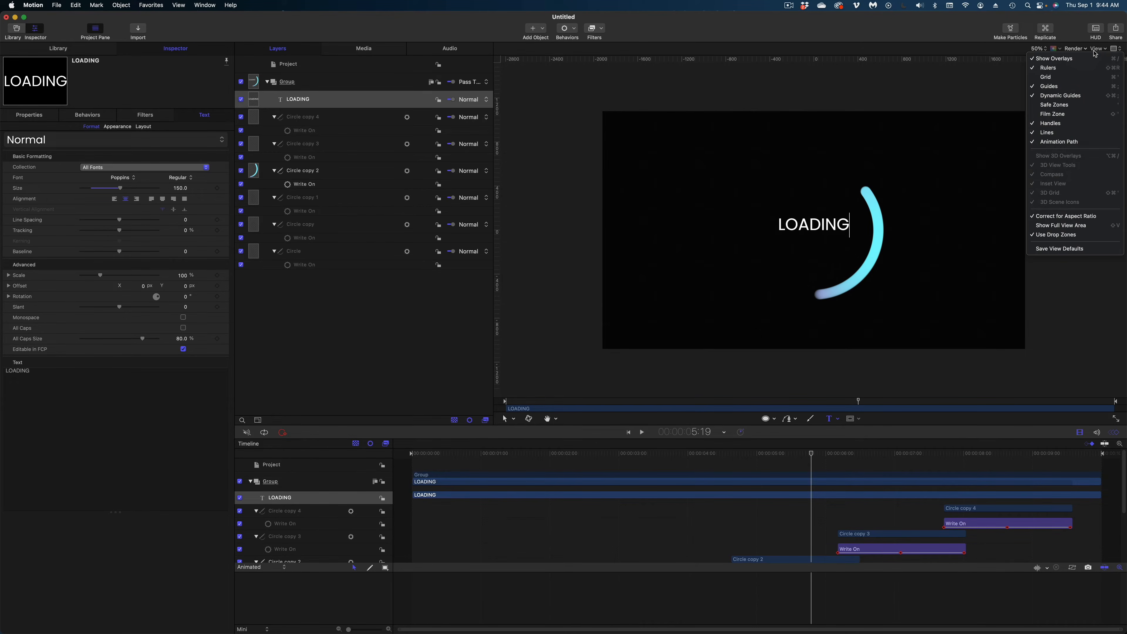
left_click(1065, 77)
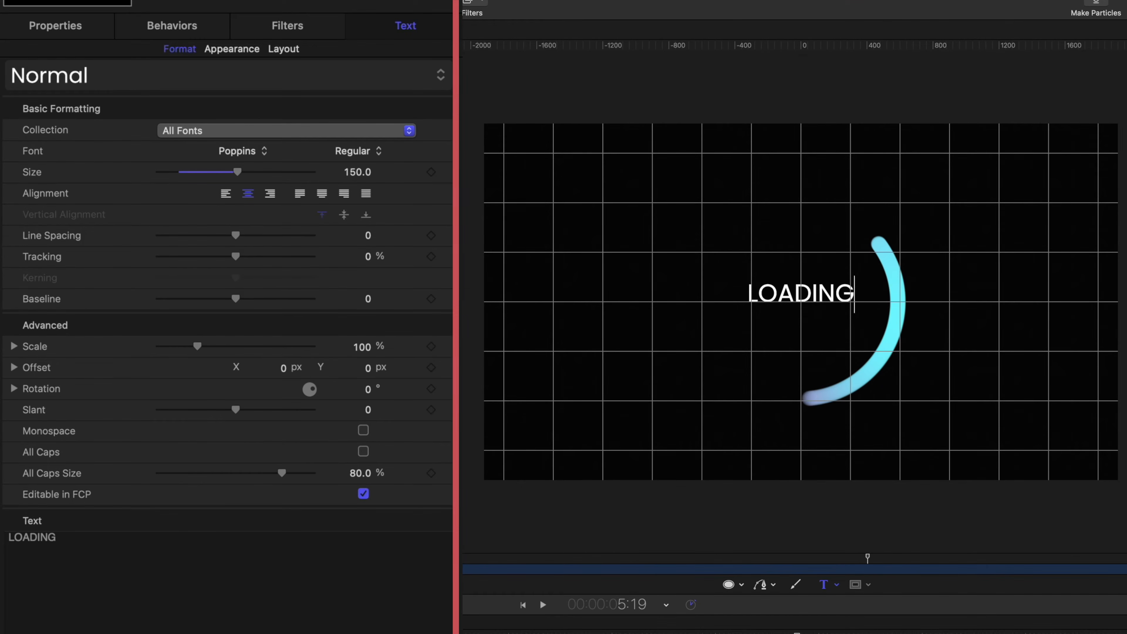
left_click_drag(235, 301, 198, 299)
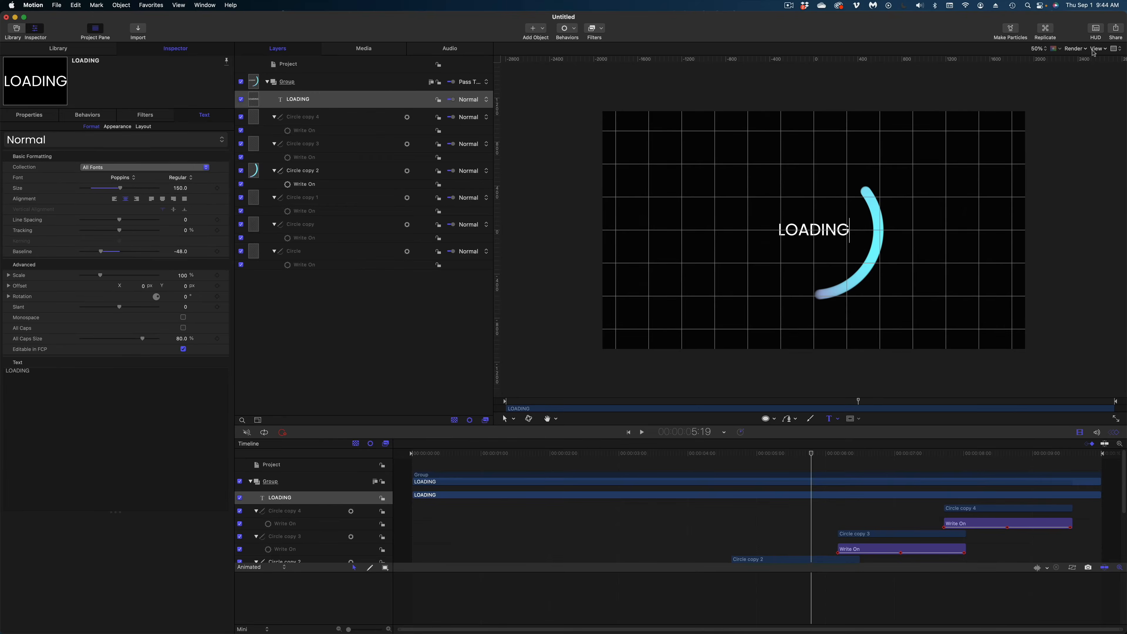
left_click(1094, 50)
left_click(1088, 77)
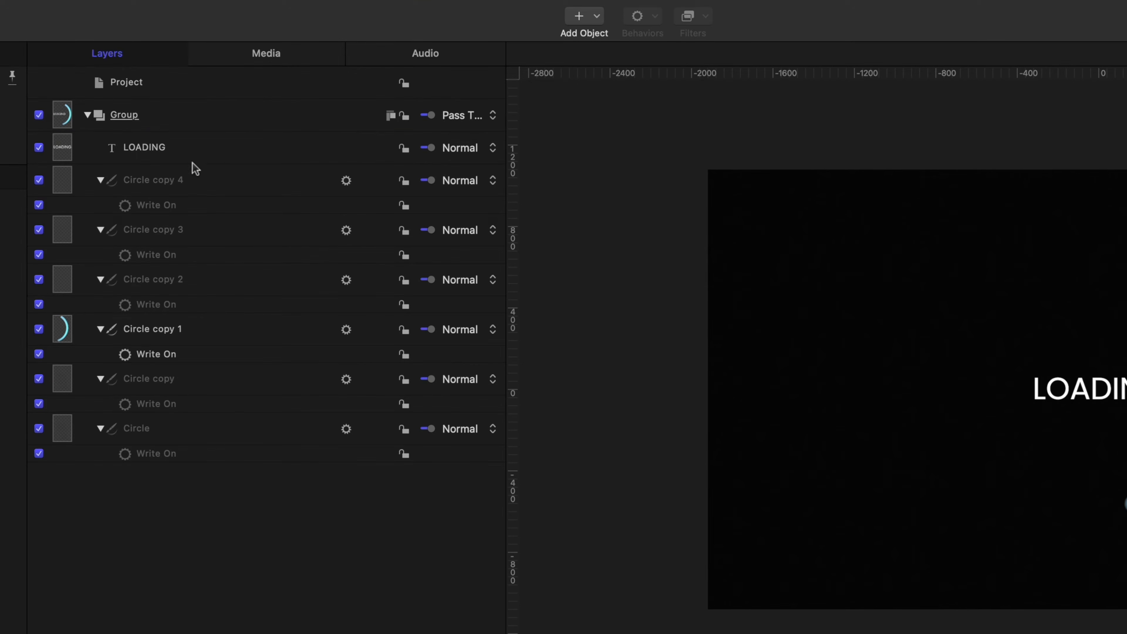
Step: Apply the Oscillate parameter behavior to the LOADING text layer
left_click(194, 161)
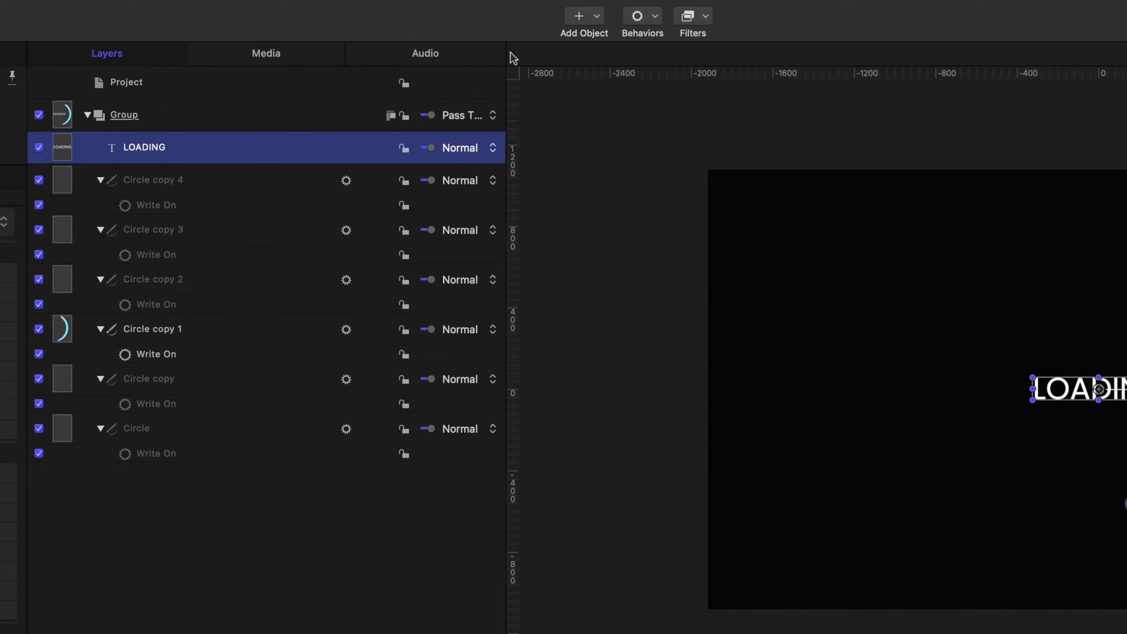
left_click(639, 22)
mouse_move(711, 111)
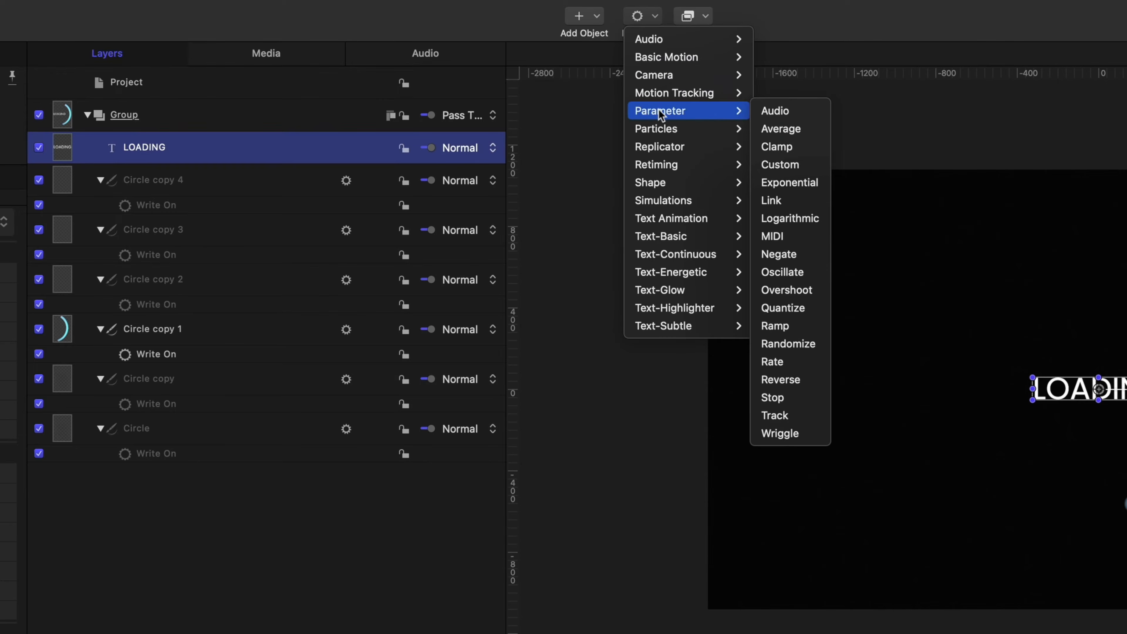
left_click(780, 272)
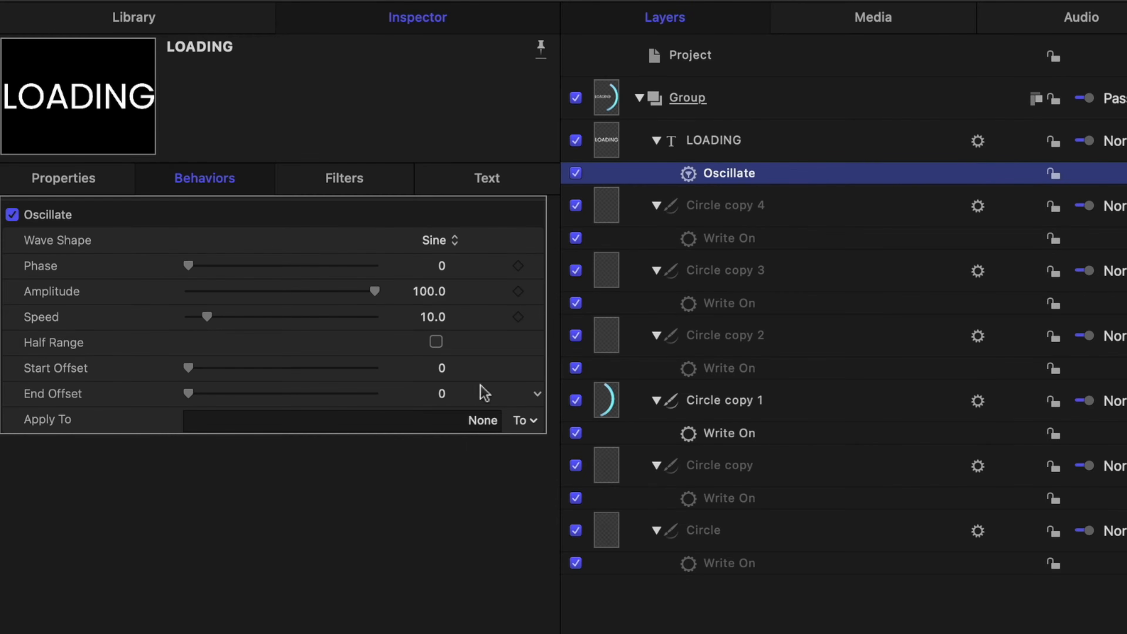
Step: Assign the Oscillate behavior to the LOADING text's blending opacity and increase its Speed
left_click(535, 420)
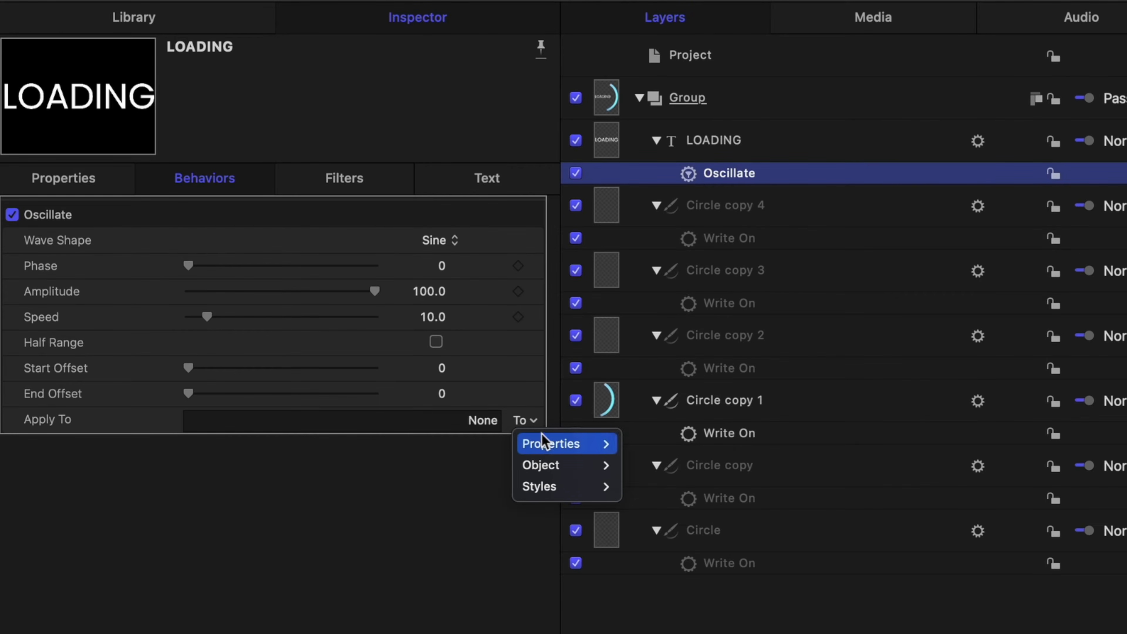
mouse_move(561, 447)
mouse_move(679, 466)
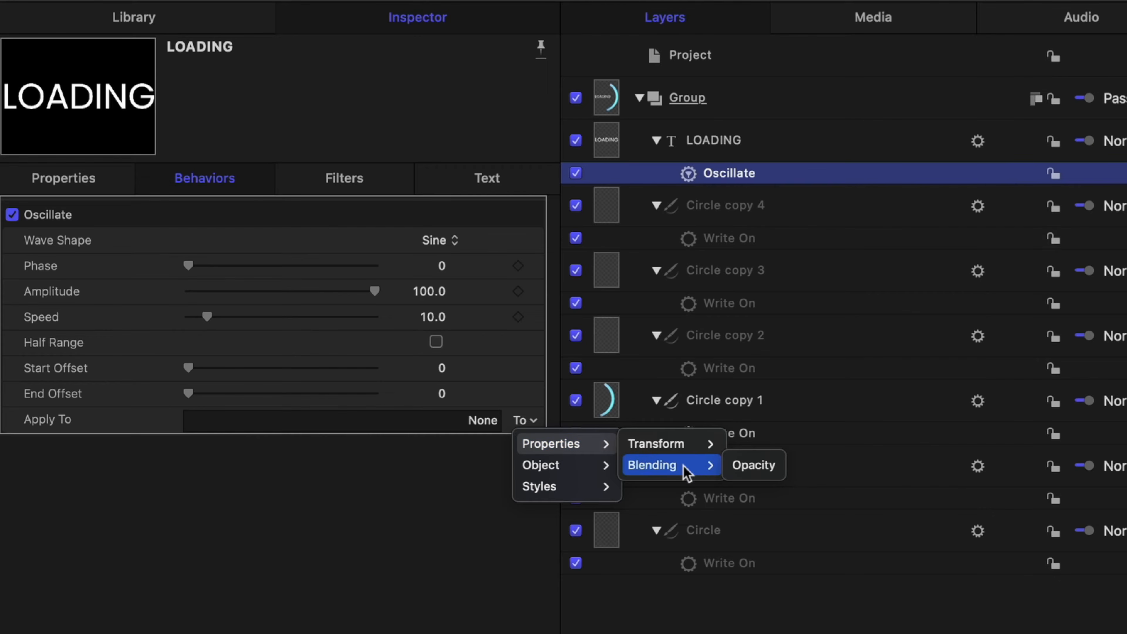
left_click(756, 466)
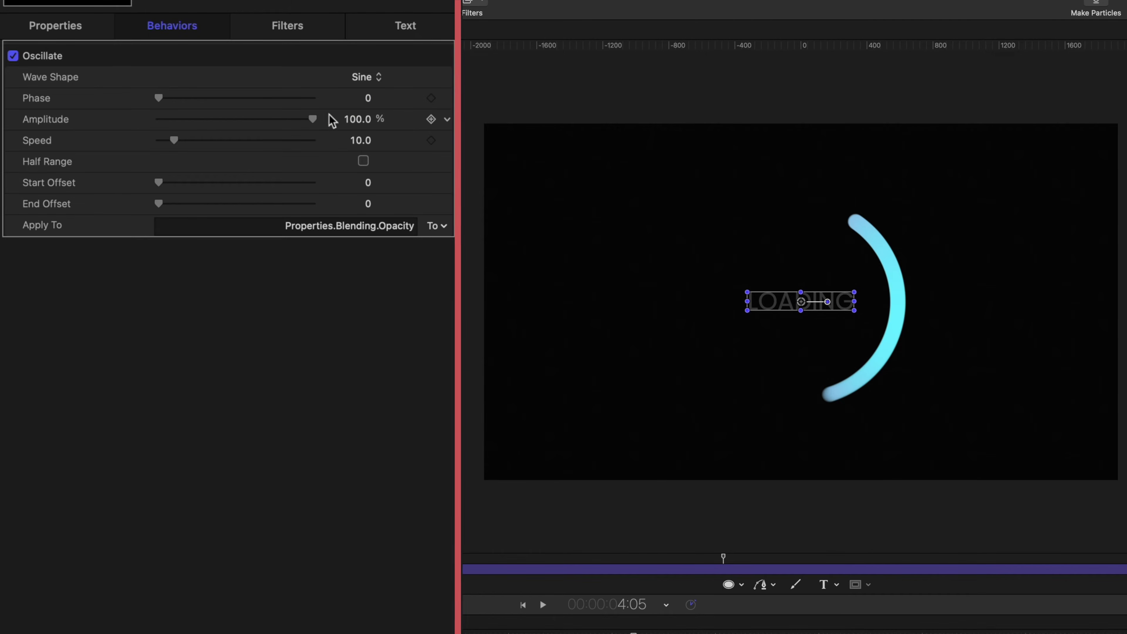
left_click_drag(174, 141, 224, 145)
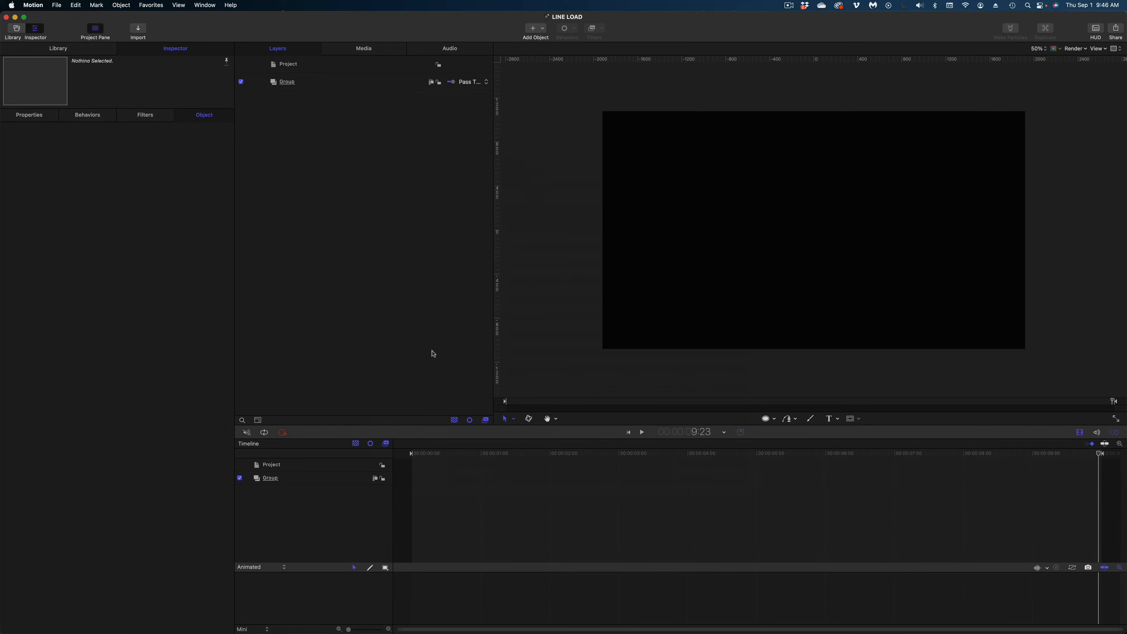
Step: Add the Stripes generator from the library to the LINE LOAD project's canvas and display its generator settings
left_click(67, 47)
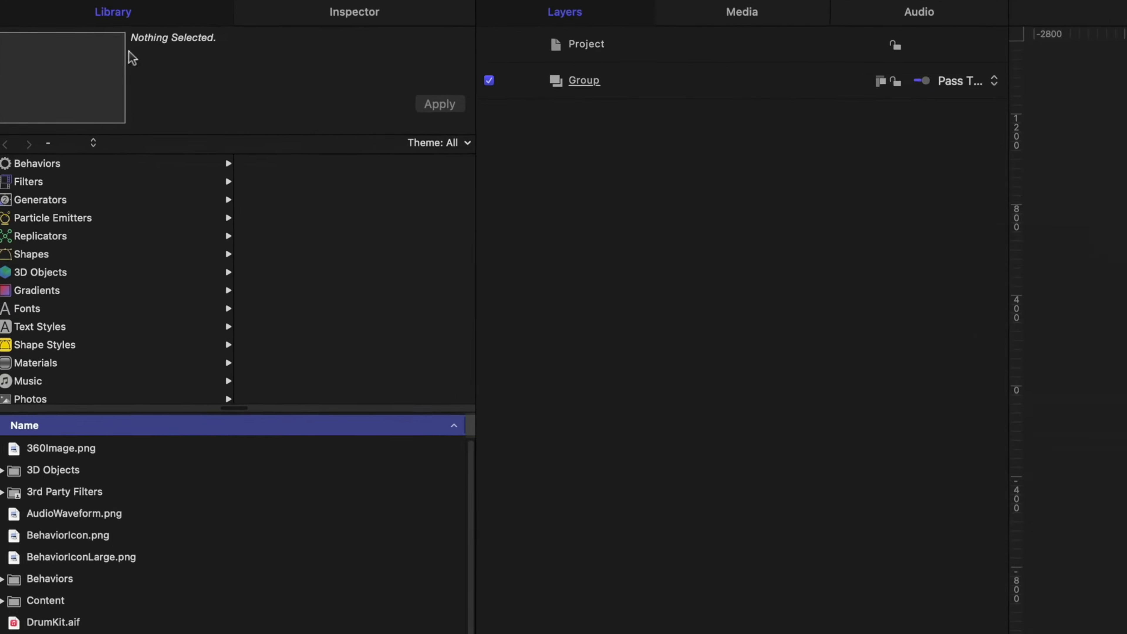
left_click(91, 207)
scroll(195, 555, "down", 5)
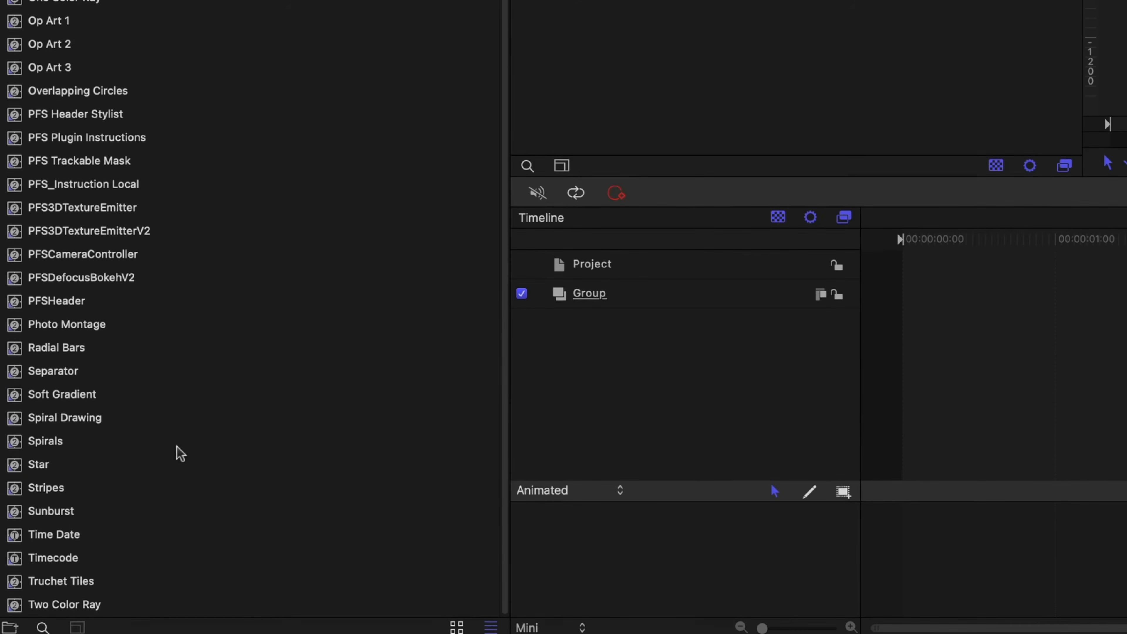
left_click_drag(57, 490, 708, 209)
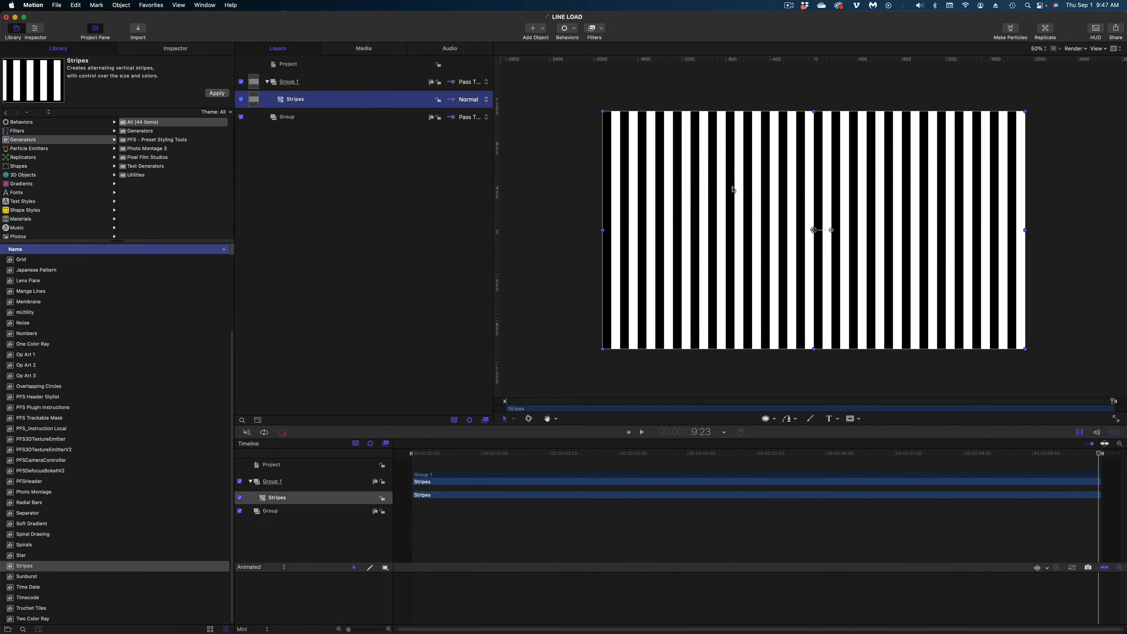
left_click(191, 55)
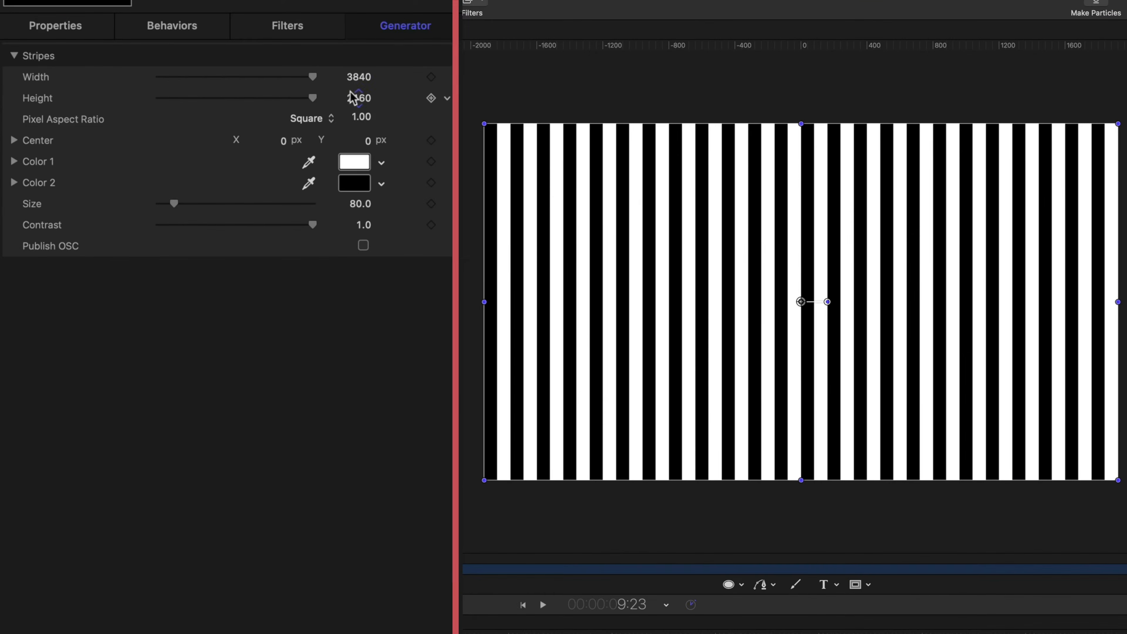
Step: Enlarge the Stripes generator beyond the canvas, to a width of 4901 and a height of 3602
left_click_drag(181, 140, 191, 140)
mouse_move(359, 76)
left_mouse_down()
mouse_move(386, 77)
mouse_move(359, 97)
left_mouse_up()
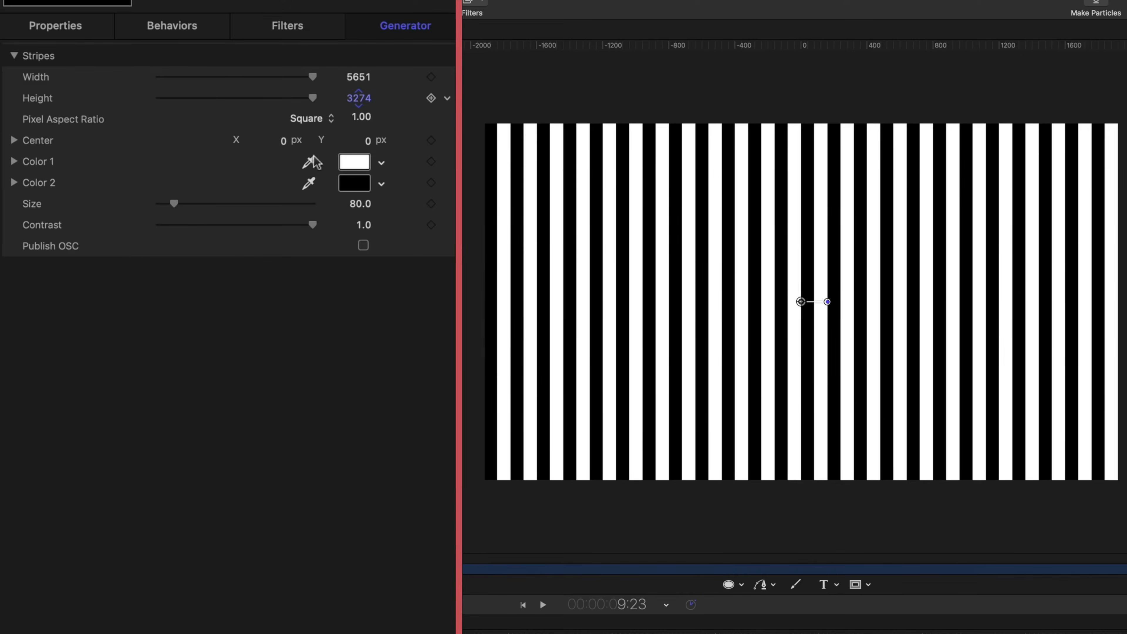
left_click(45, 28)
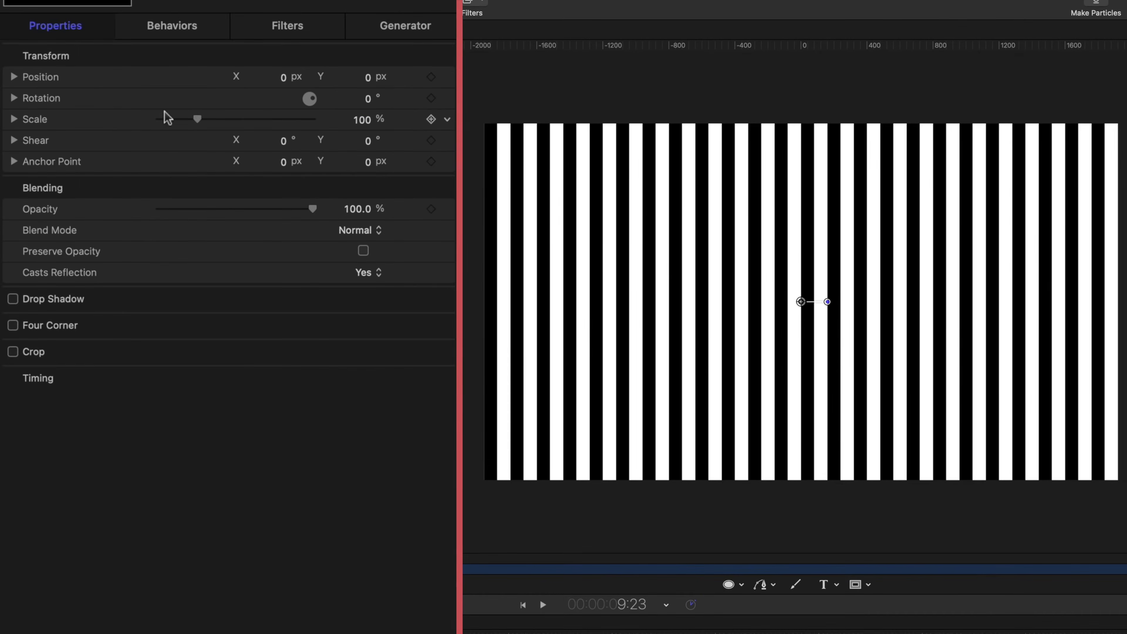
left_click_drag(201, 118, 205, 118)
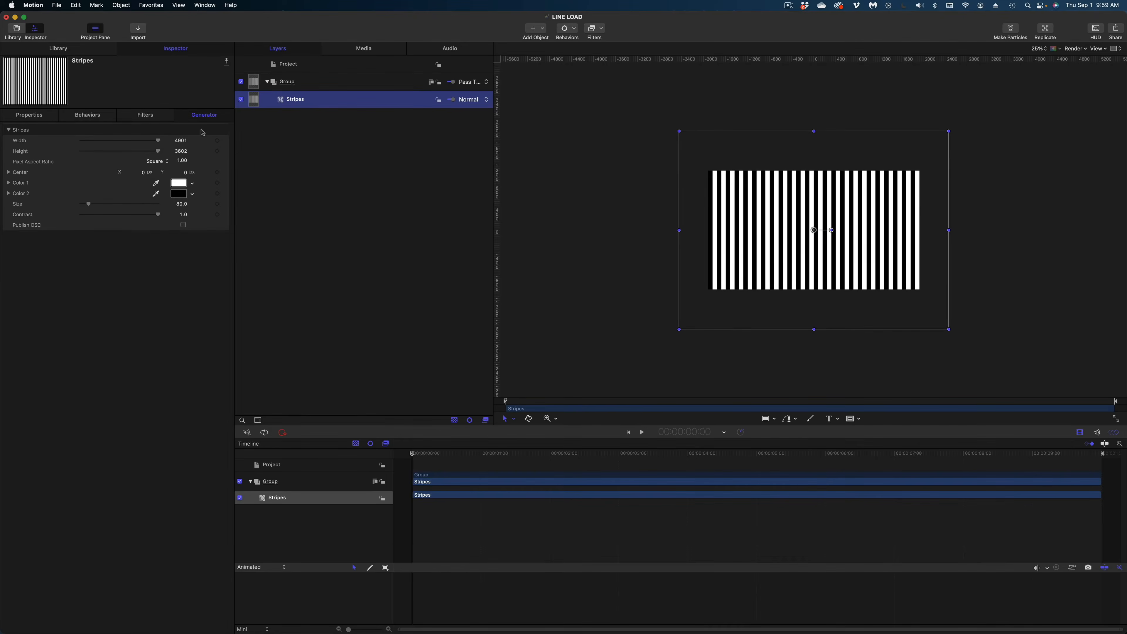
Step: Add the Gradient generator above the Stripes layer in the group and display its gradient color settings
left_click(41, 50)
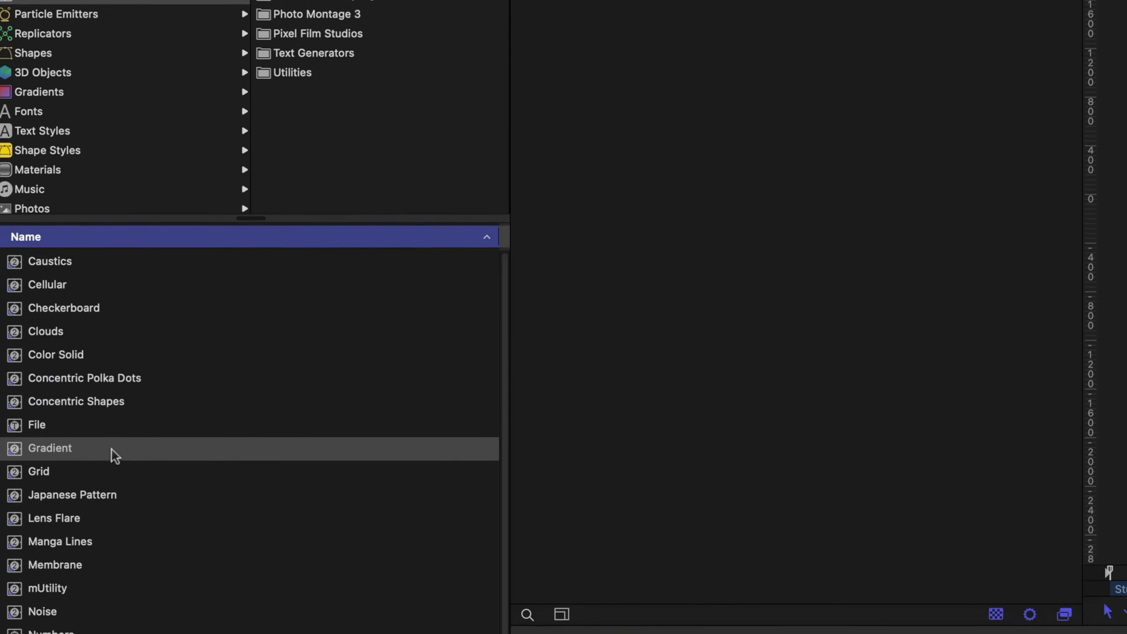
left_click_drag(111, 407, 660, 84)
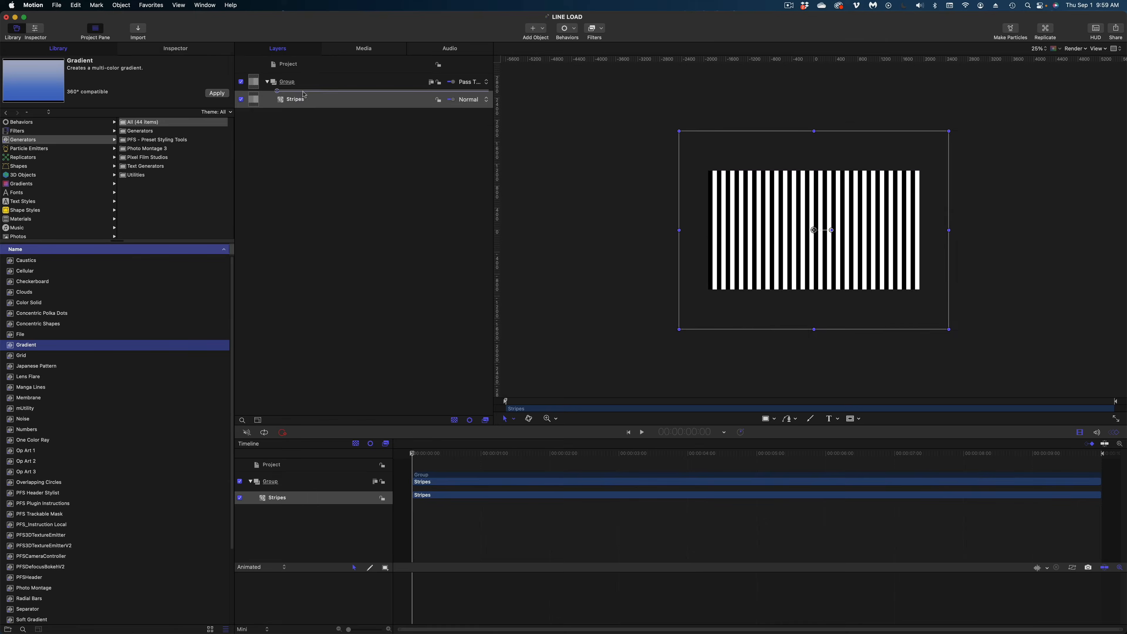
left_click(176, 48)
left_click(8, 172)
left_click(212, 213)
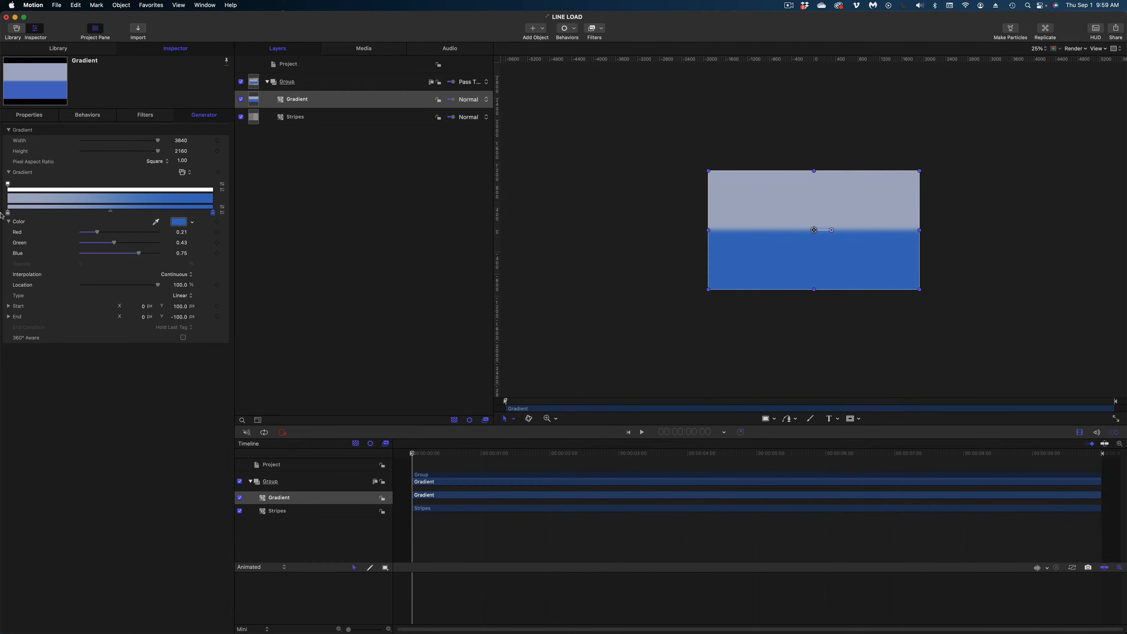
Step: Set the gradient's starting color to a bright purple, about Red 0.76, Green 0.29, Blue 1.0
left_click(8, 214)
left_click(180, 222)
left_click(435, 184)
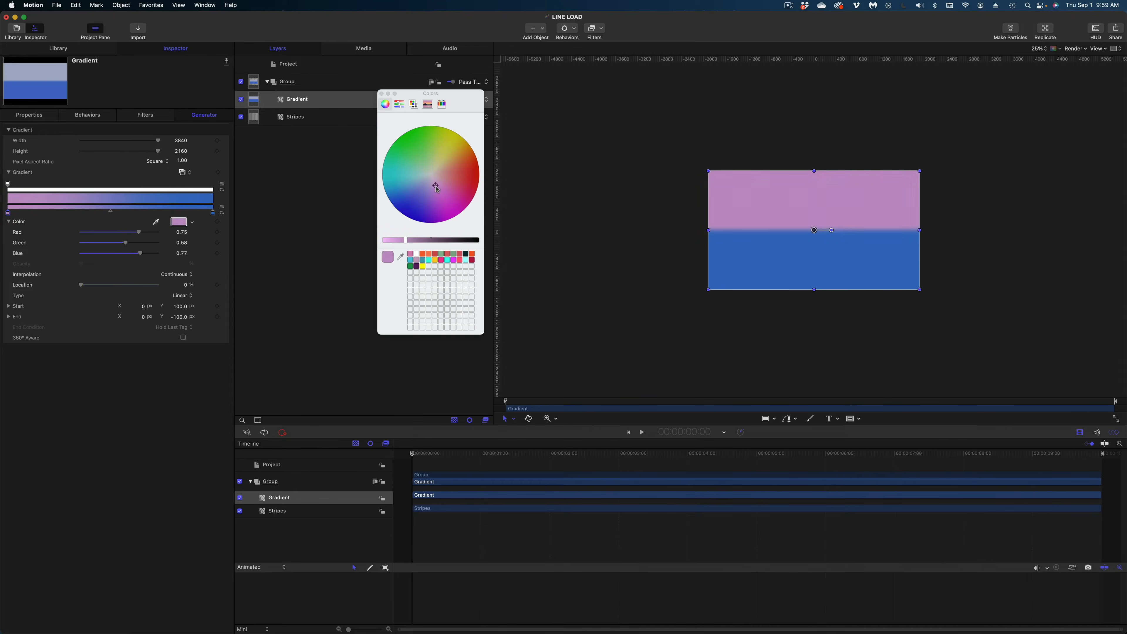
left_click(428, 205)
left_click_drag(403, 239, 384, 240)
left_click(432, 209)
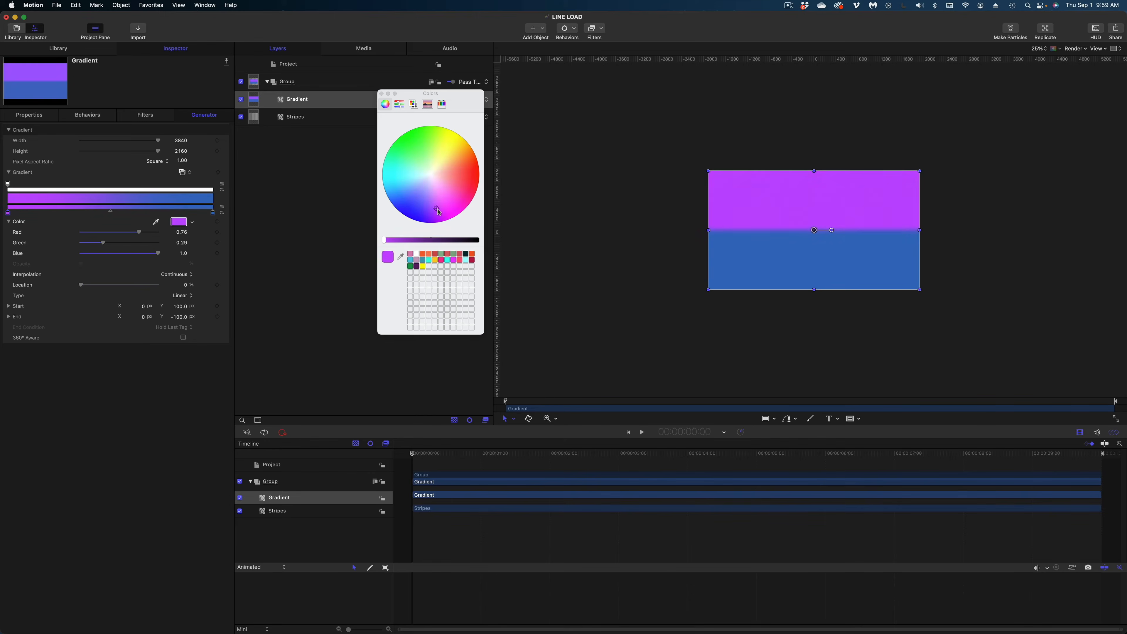
Step: Set the gradient's ending color to teal, about Red 0.07, Green 0.71, Blue 0.75
left_click(213, 213)
left_click(387, 177)
left_click(381, 94)
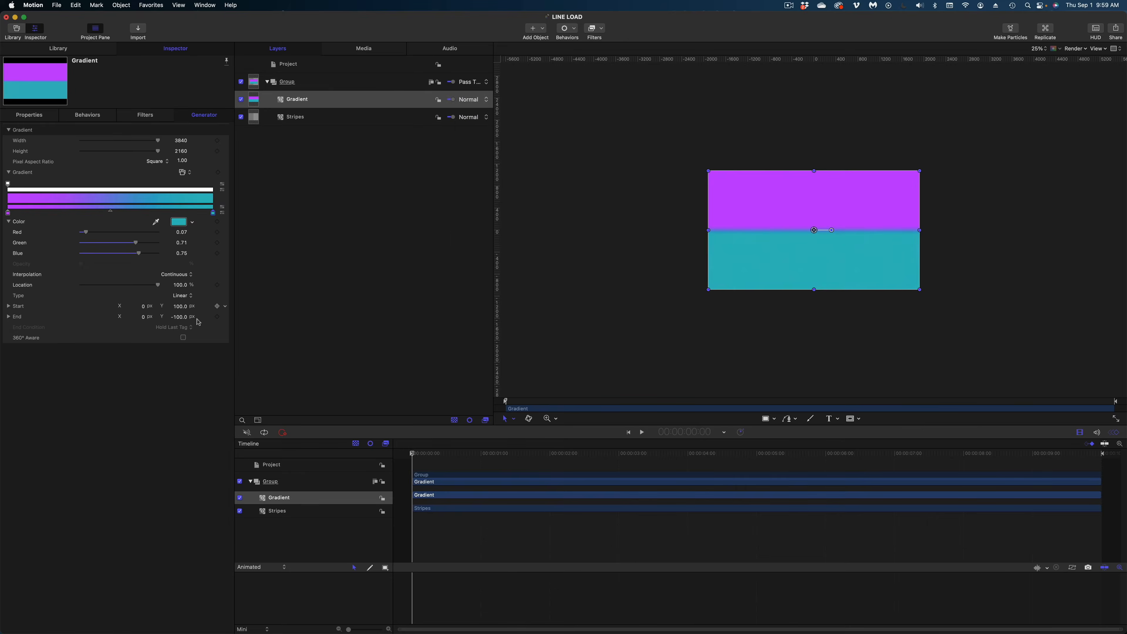
Step: Soften the gradient's transition by setting its Start Y to about 506 px and End Y to about -517 px
left_click_drag(180, 307, 180, 294)
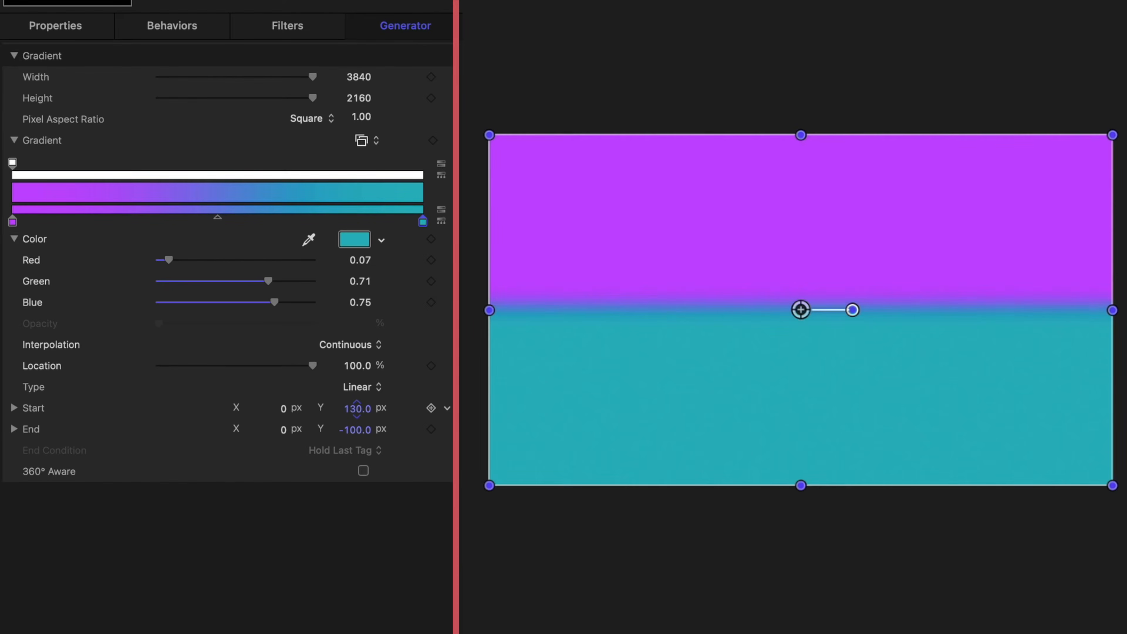
left_click_drag(358, 409, 357, 382)
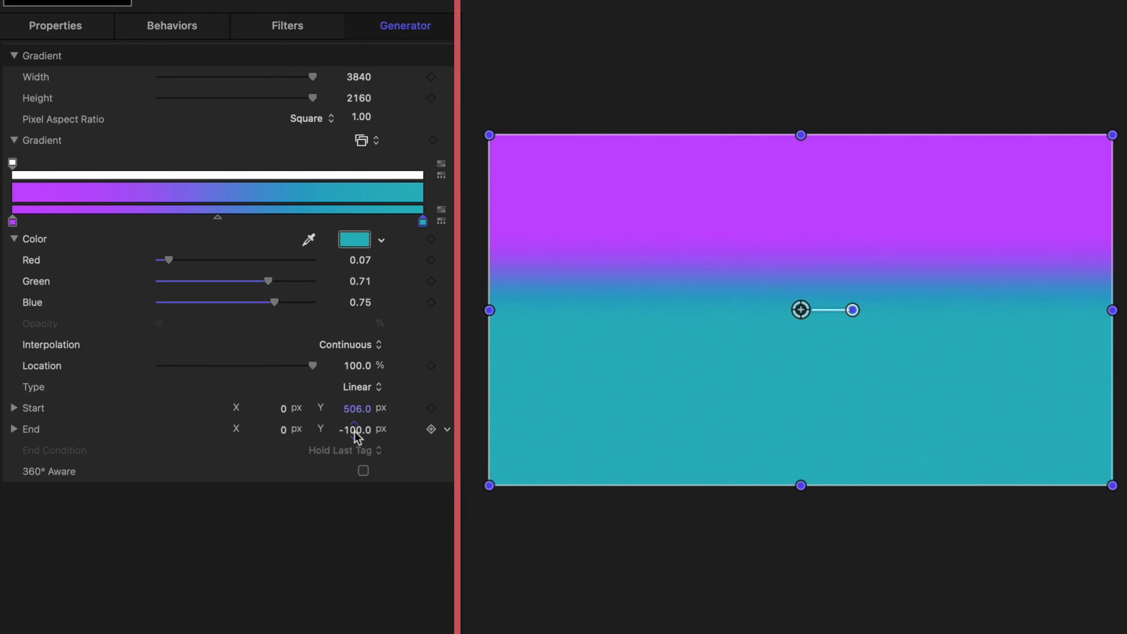
left_click_drag(355, 429, 354, 448)
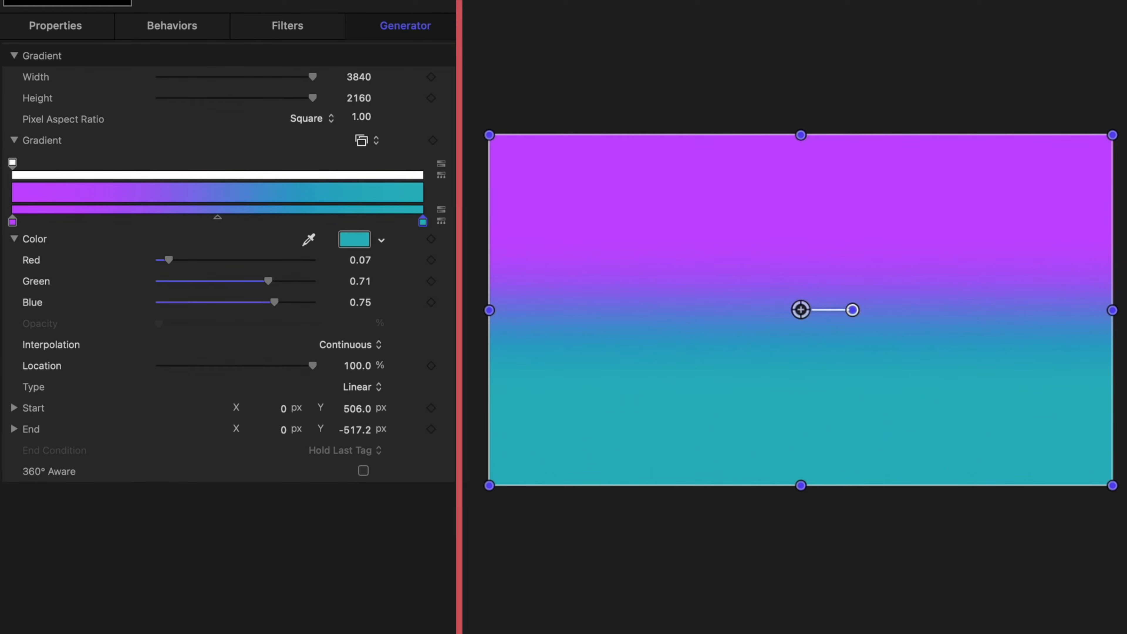
Step: Set the Gradient generator's width to 4901 and its height to 3602
double_click(359, 77)
type("4901")
key("Return")
key("Tab")
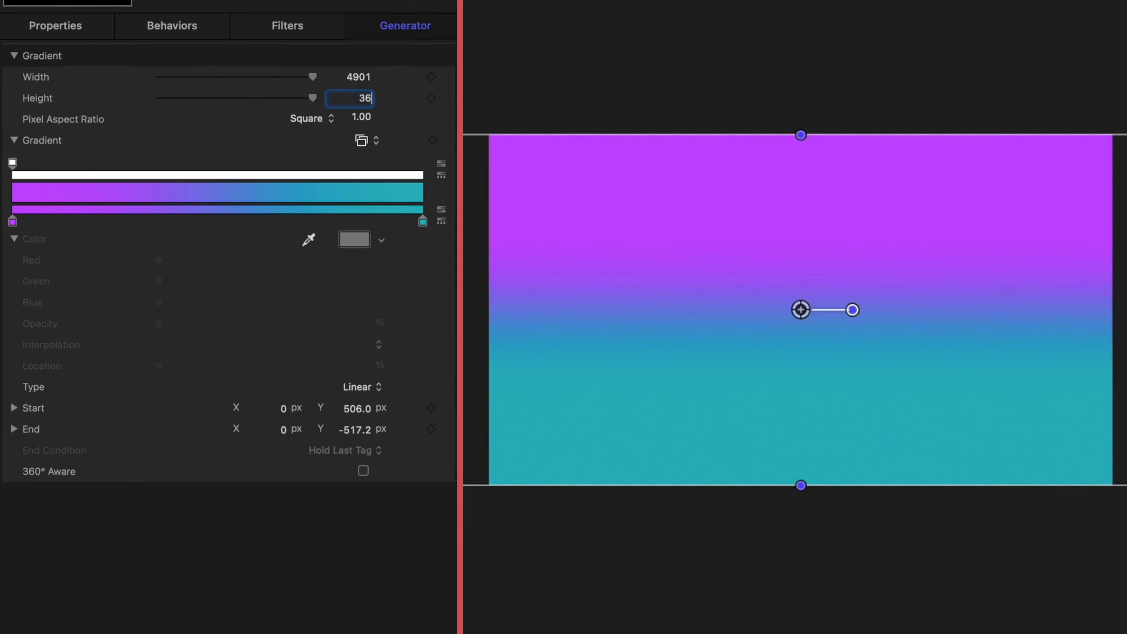
type("3602")
key("Return")
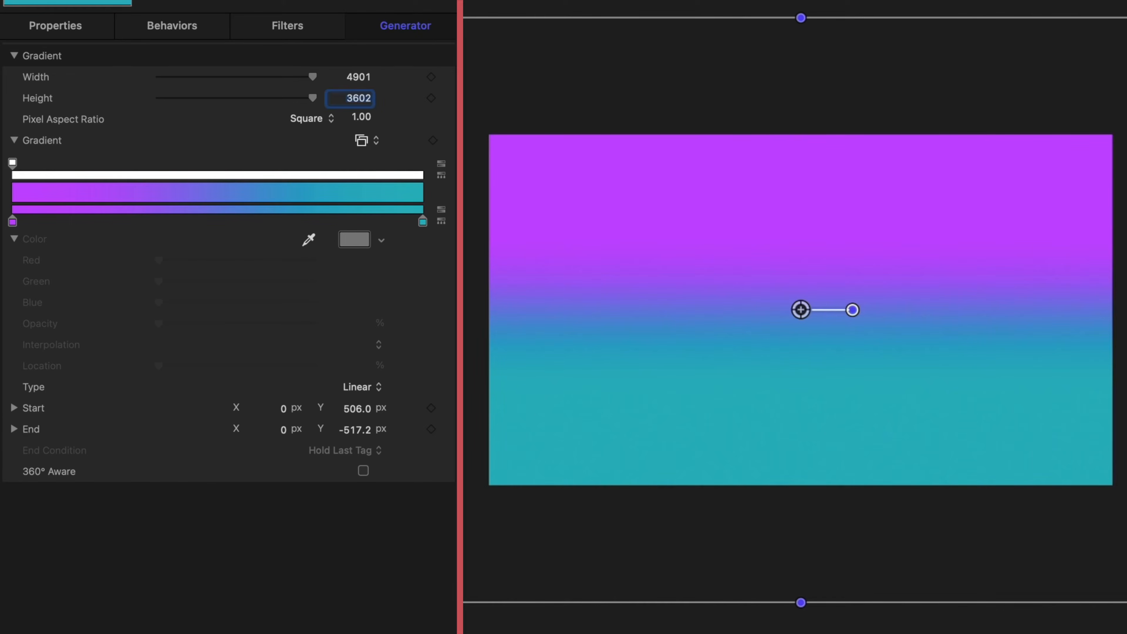
key("Return")
Step: Set the Gradient layer's blend mode to Add
left_click(59, 28)
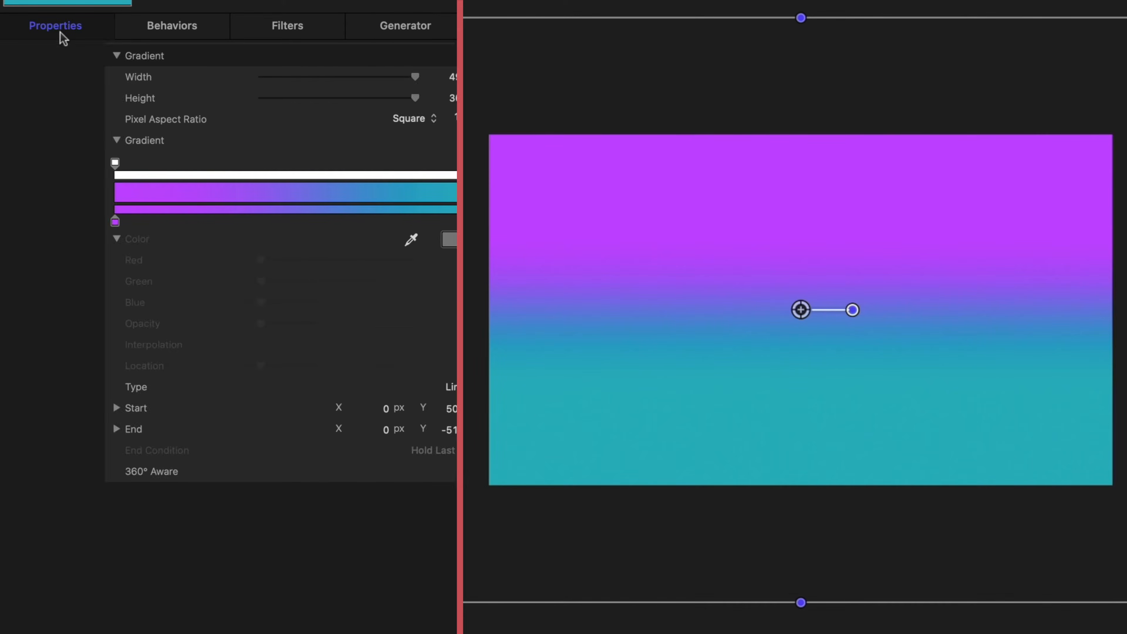
left_click(362, 231)
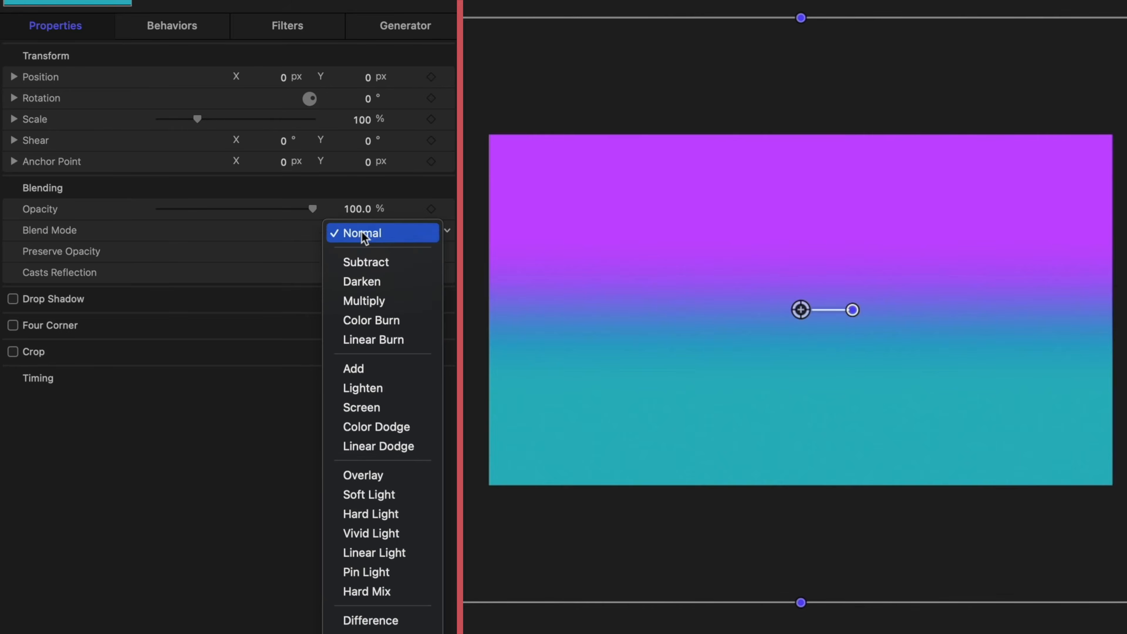
left_click(360, 378)
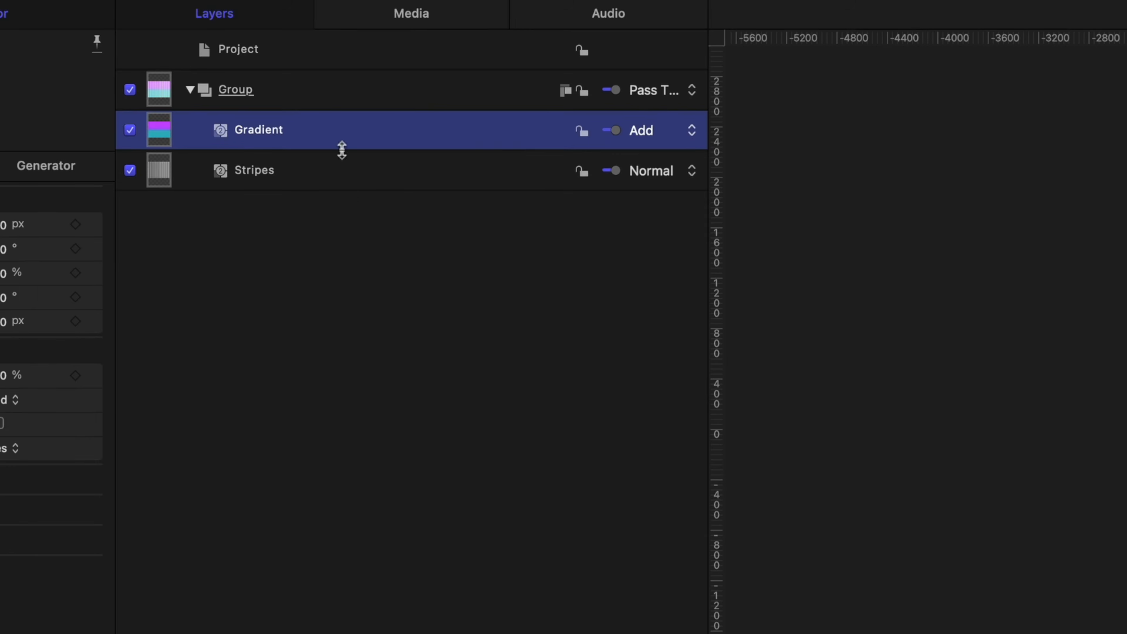
Step: Group the Gradient and Stripes layers together and name the new group STRIPES
left_click(345, 171, "shift")
right_click(345, 171)
left_click(384, 300)
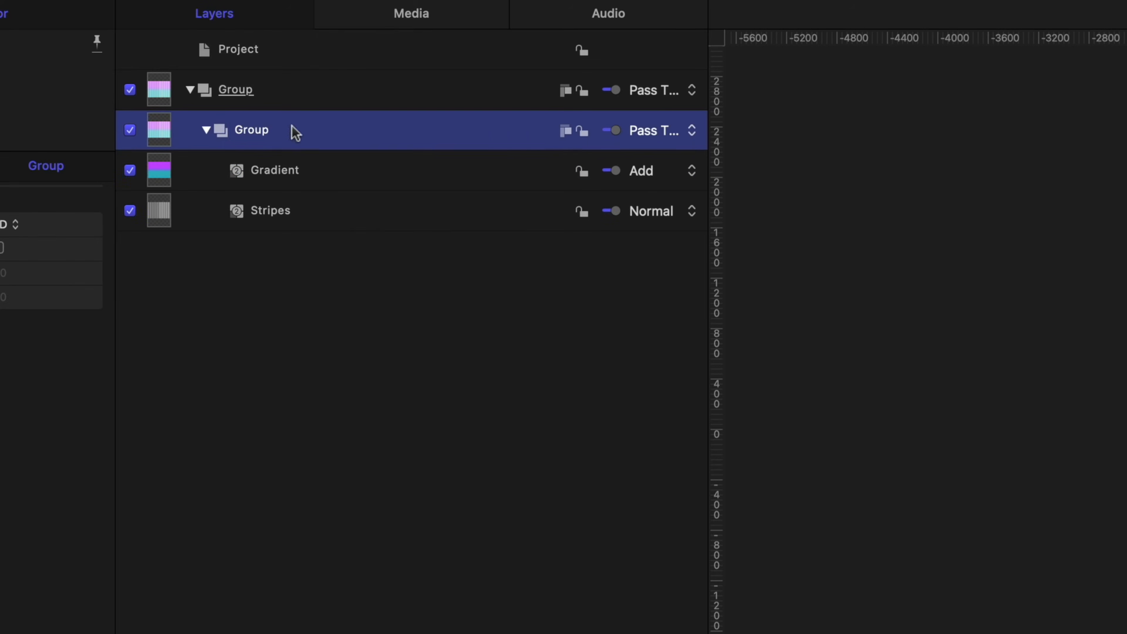
double_click(275, 131)
left_click_drag(275, 132, 77, 101)
type("sts")
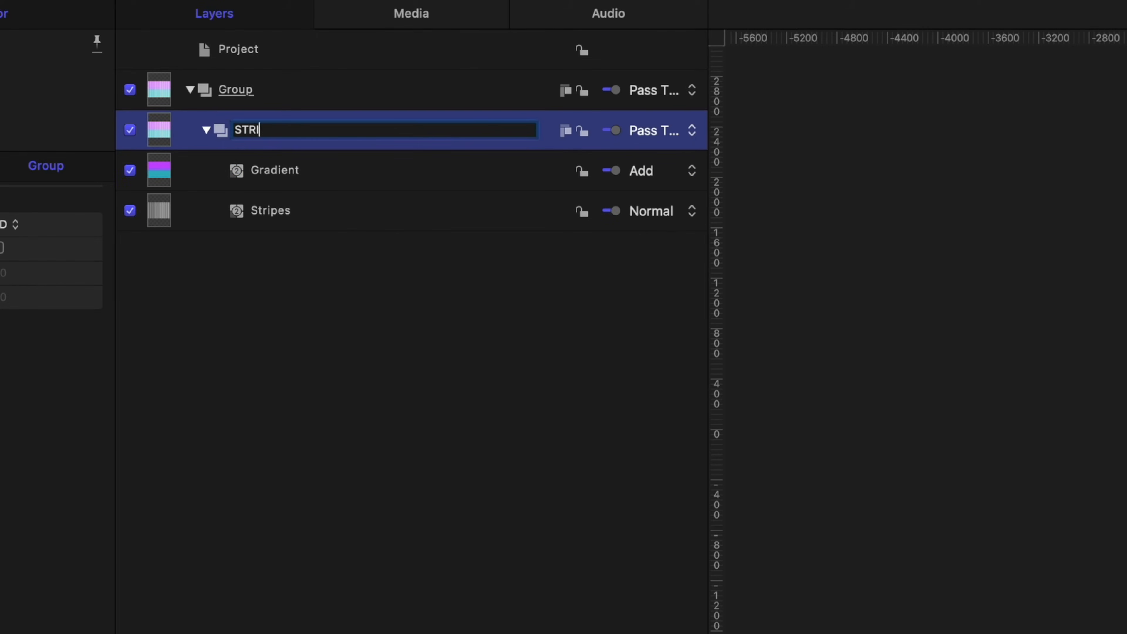
type("IPES")
key("Return")
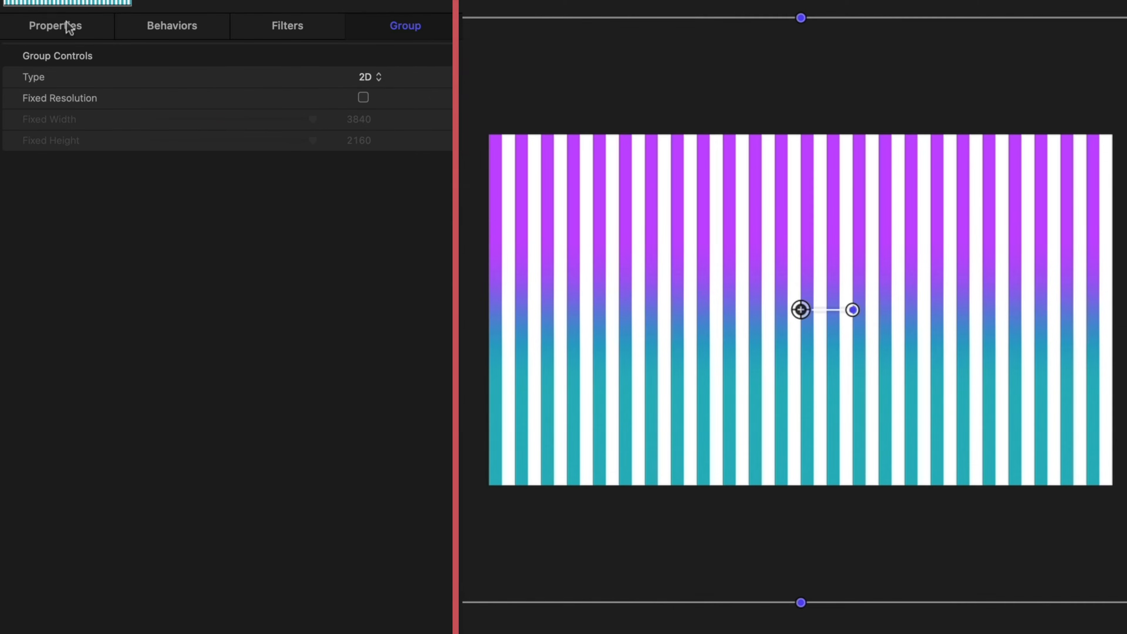
Step: Rotate the STRIPES group to -30°
left_click(67, 25)
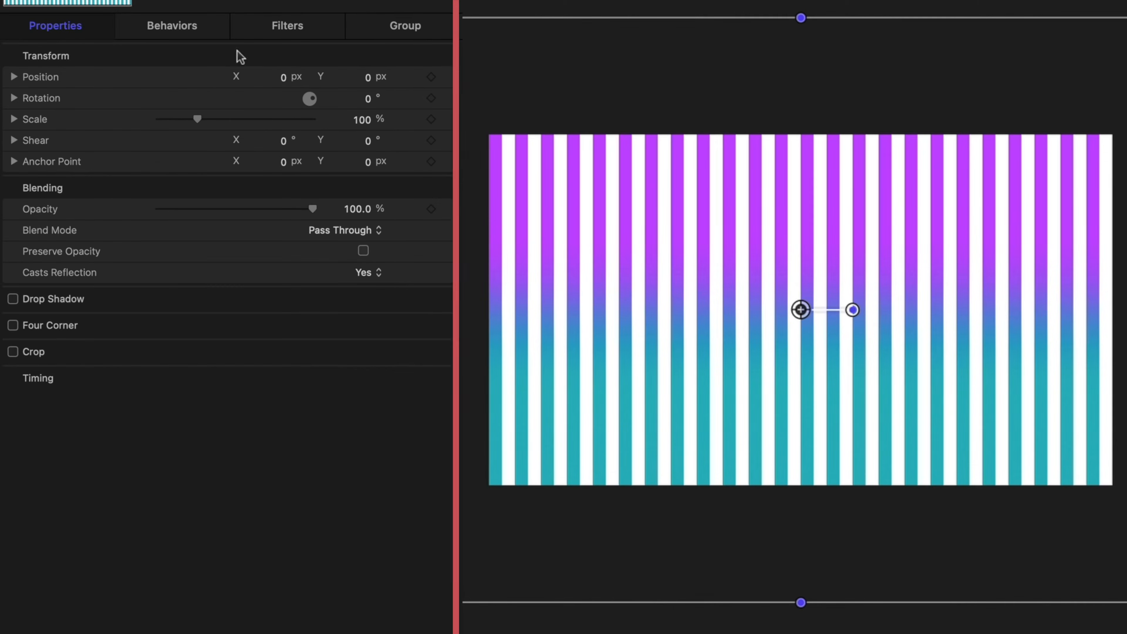
left_click(373, 101)
type("-30")
key("Return")
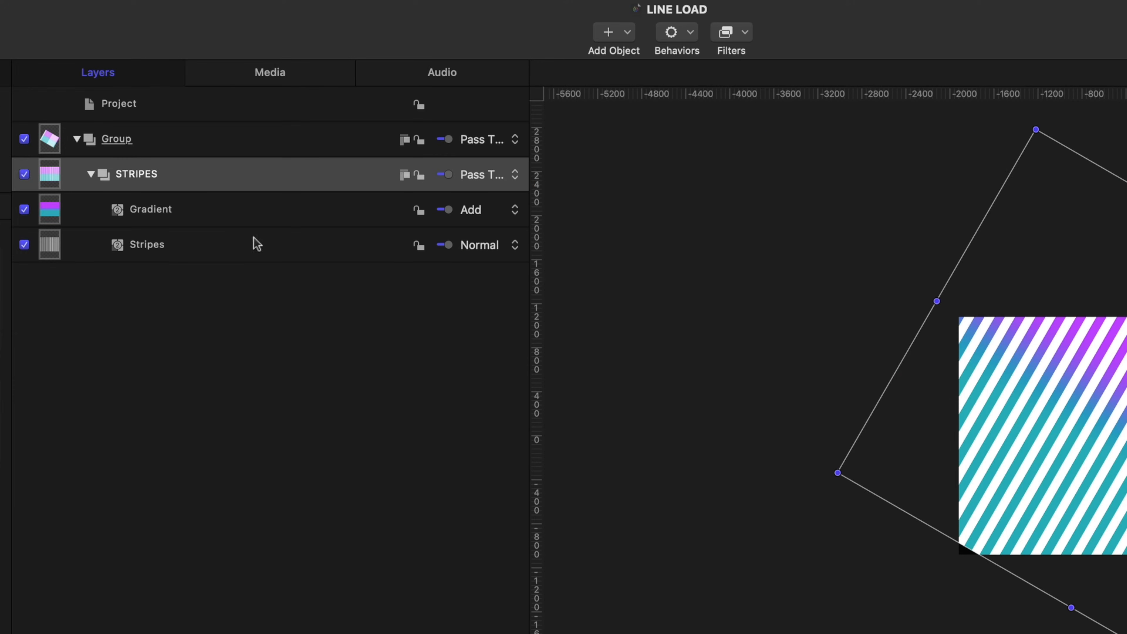
Step: Apply the Motion Path basic motion behavior to the STRIPES group and scrub through the timeline to preview the movement
left_click(228, 187)
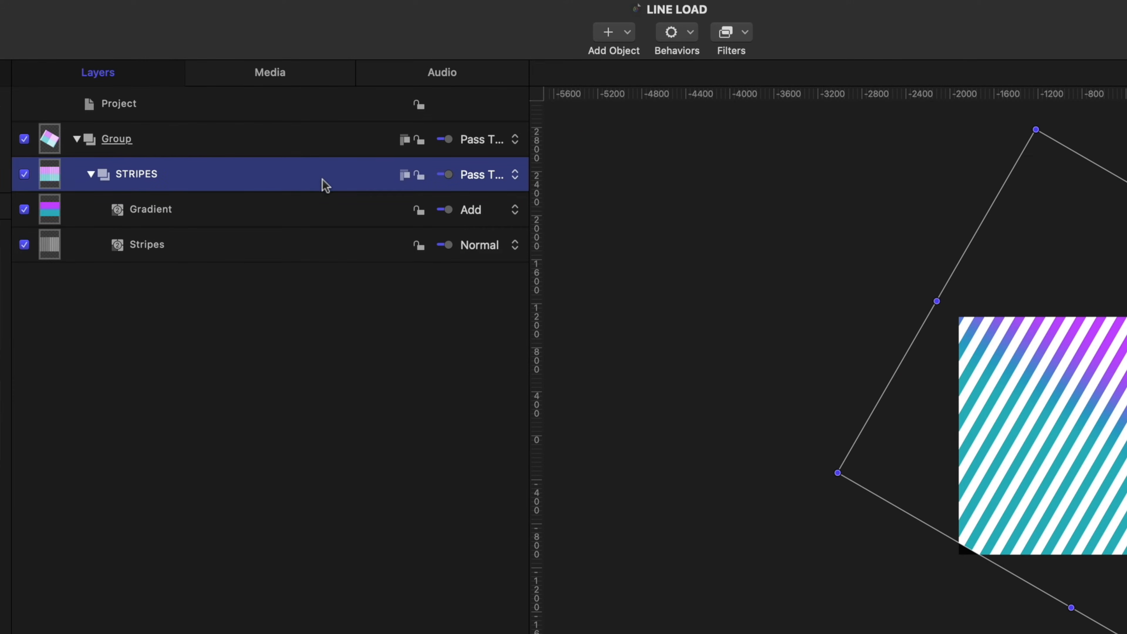
left_click(693, 35)
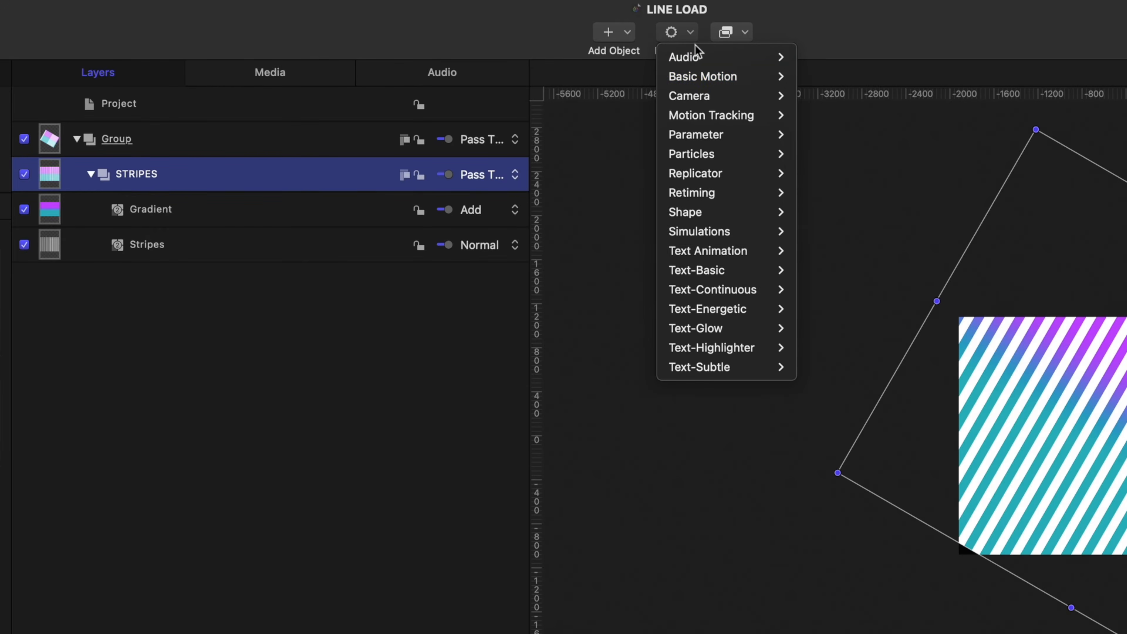
mouse_move(710, 77)
left_click(853, 139)
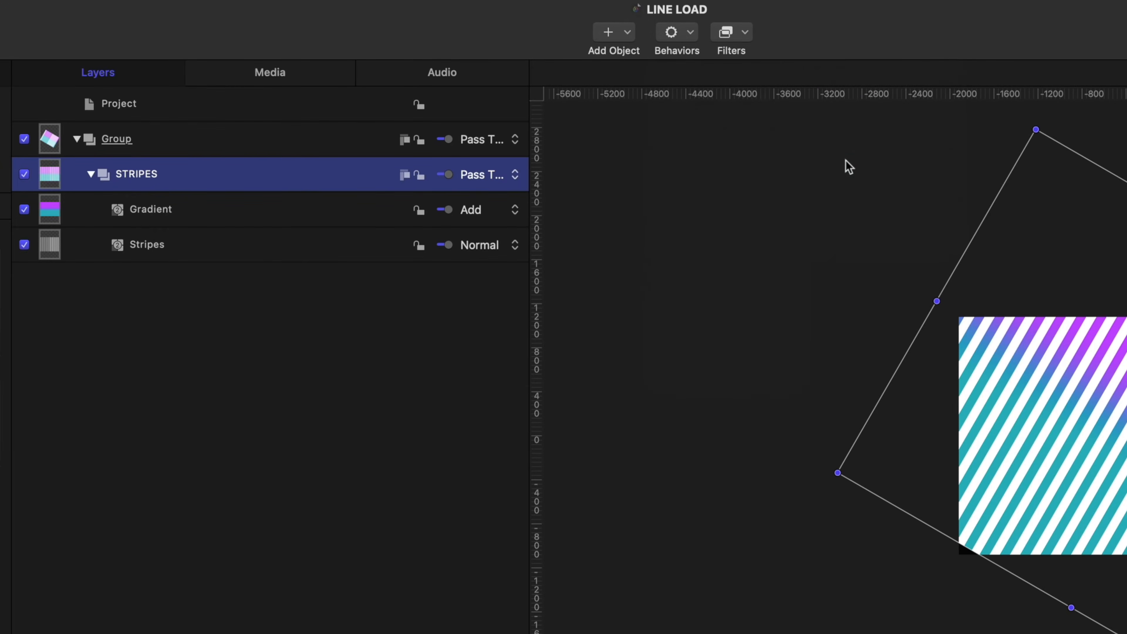
left_click_drag(470, 453, 1107, 491)
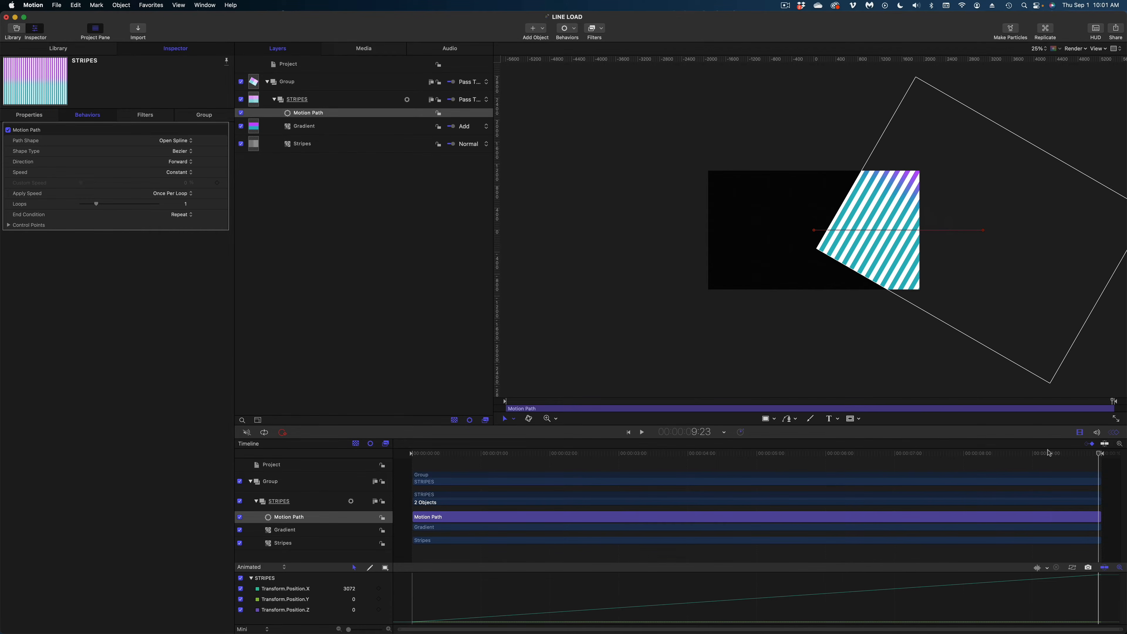
left_click_drag(1049, 452, 238, 542)
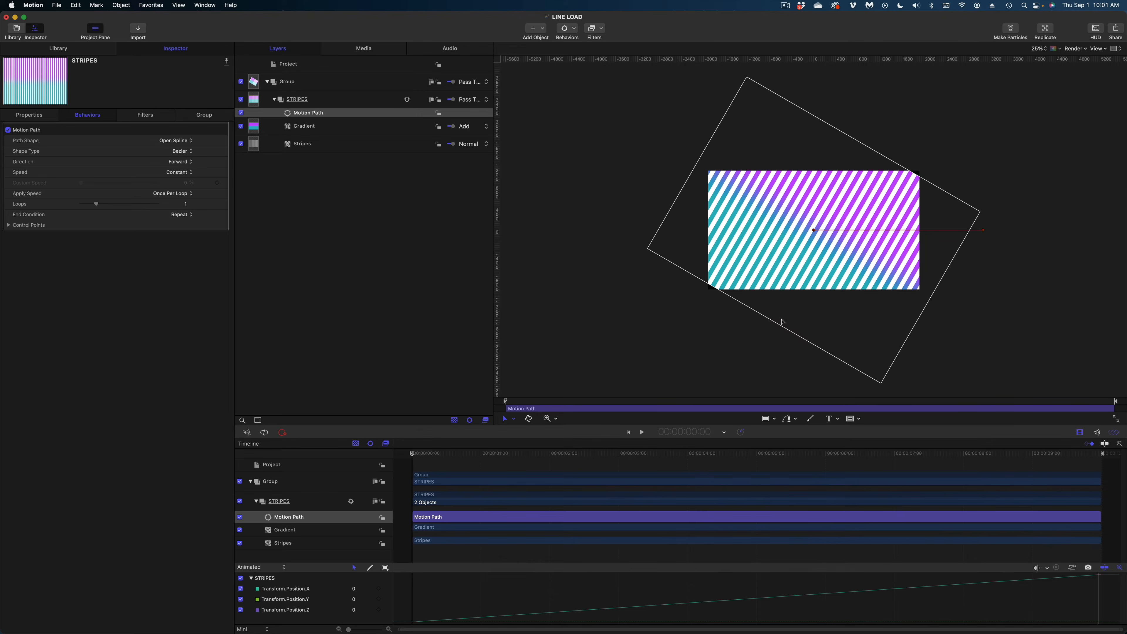
Step: At the last frame, move the STRIPES group left and slightly up so the stripes cover nearly the whole canvas
left_click(302, 98)
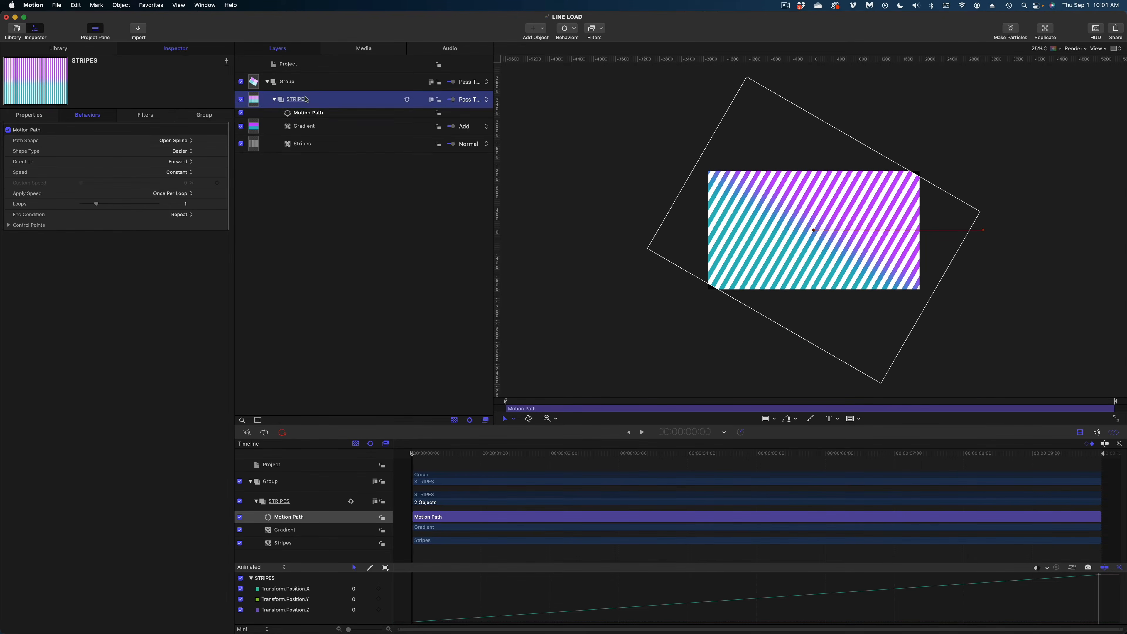
left_click_drag(1052, 460, 1125, 455)
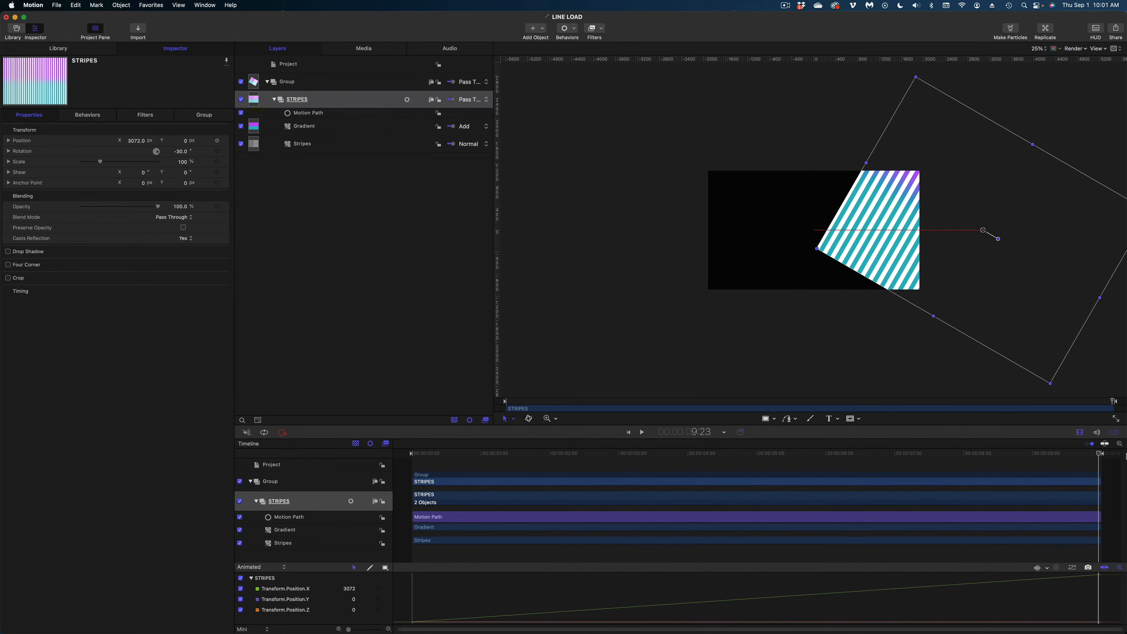
left_click_drag(939, 272, 769, 251)
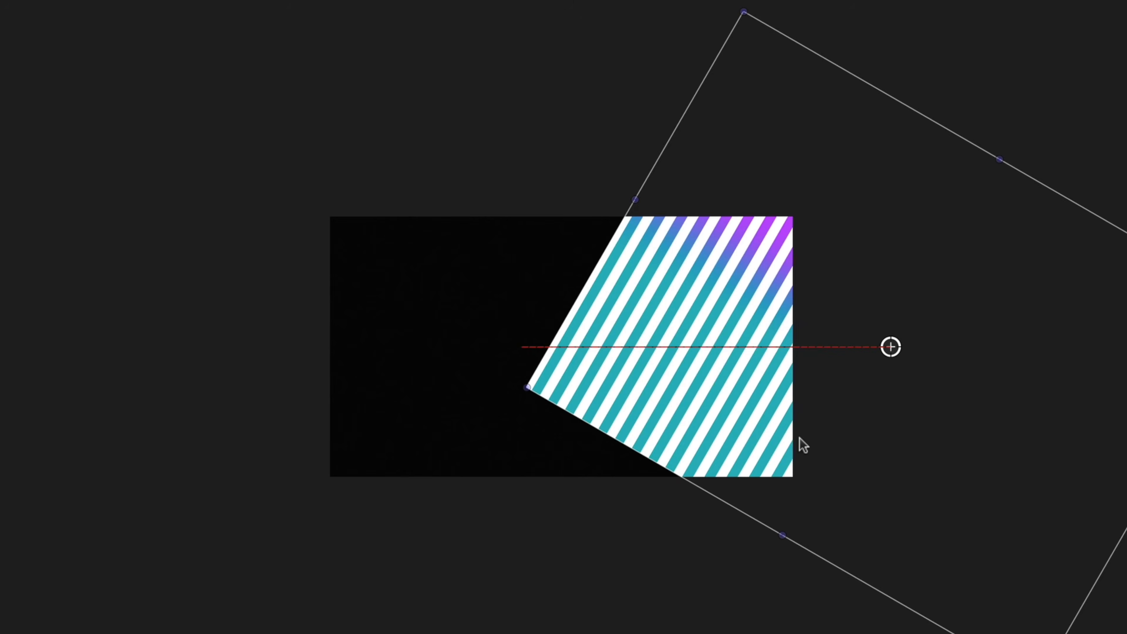
left_click_drag(462, 390, 389, 400)
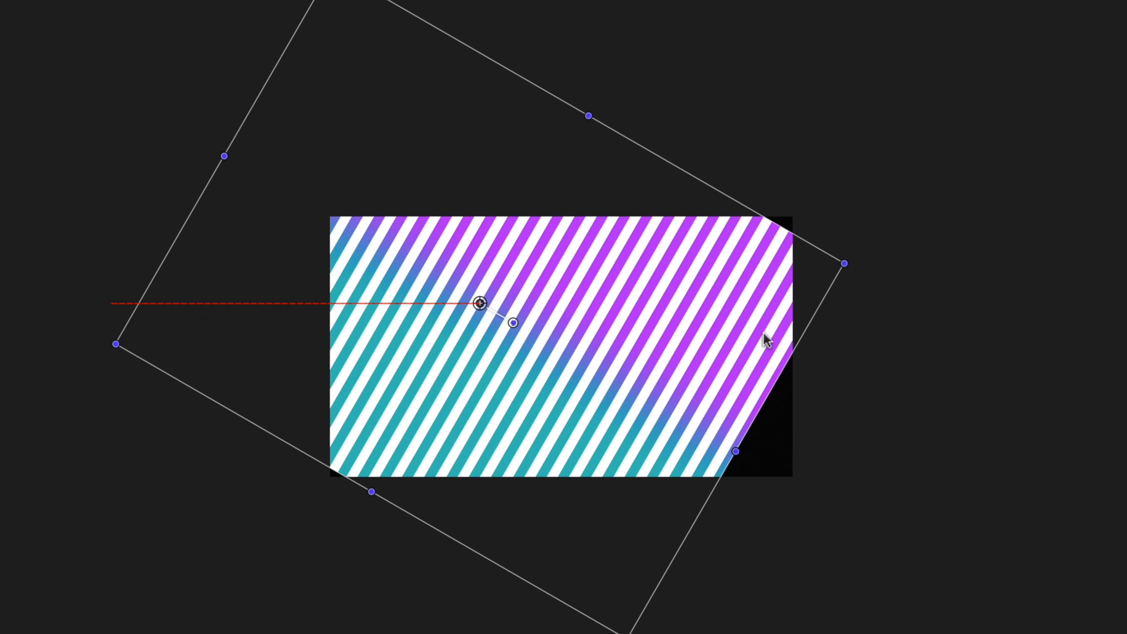
Step: At the first frame, extend the Motion Path's start point farther left of the canvas, and scrub to check the motion
left_click_drag(1089, 453, 384, 460)
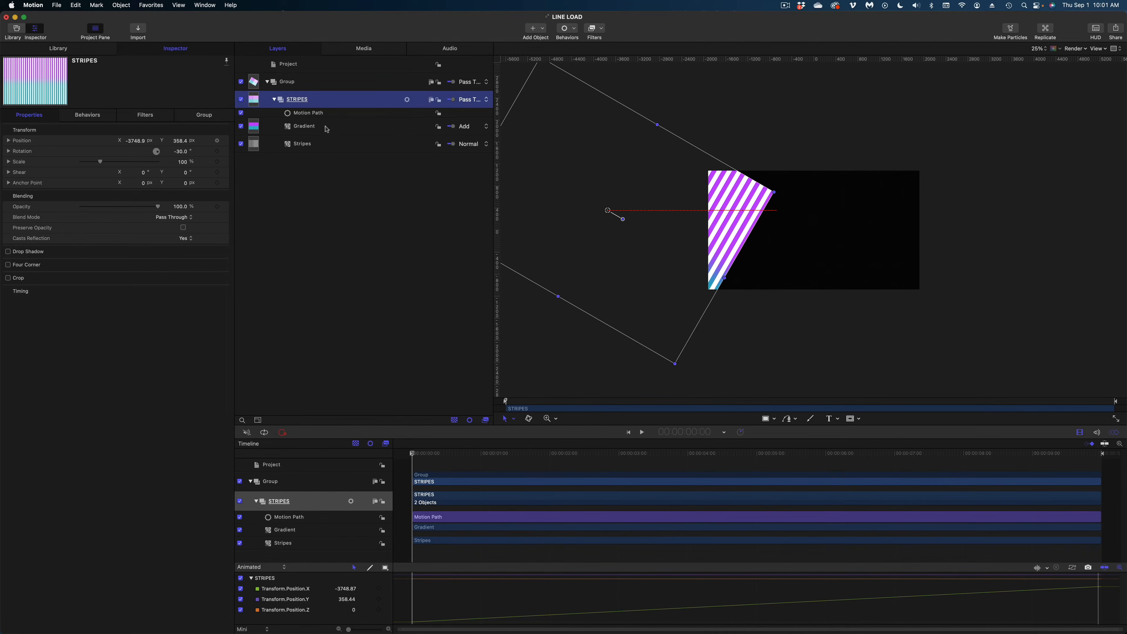
left_click(321, 114)
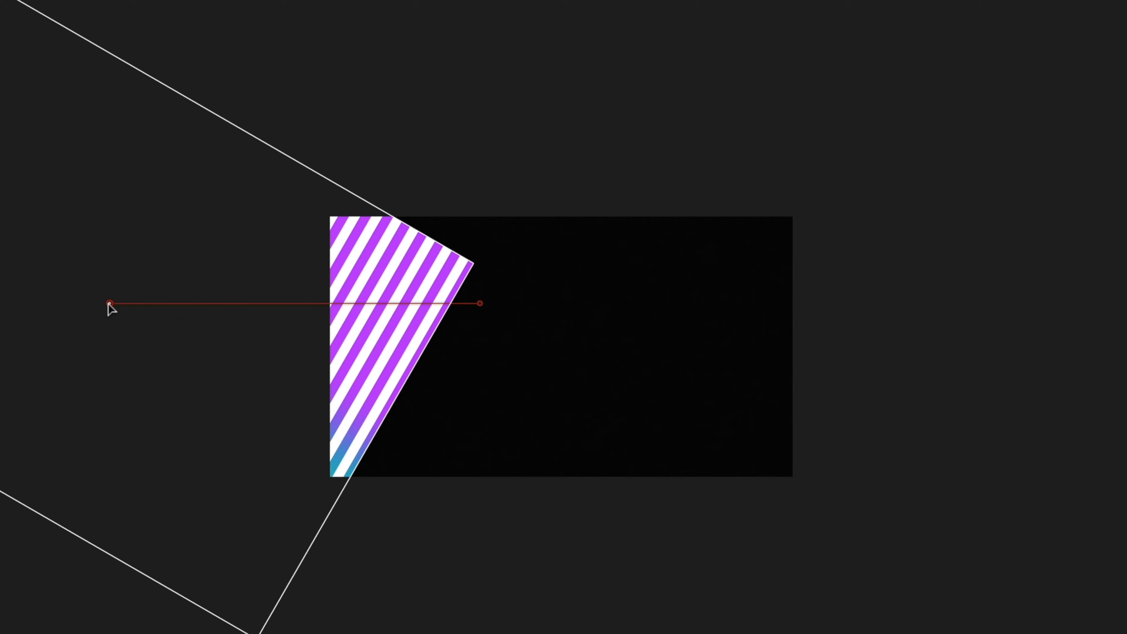
left_click_drag(108, 304, 40, 308)
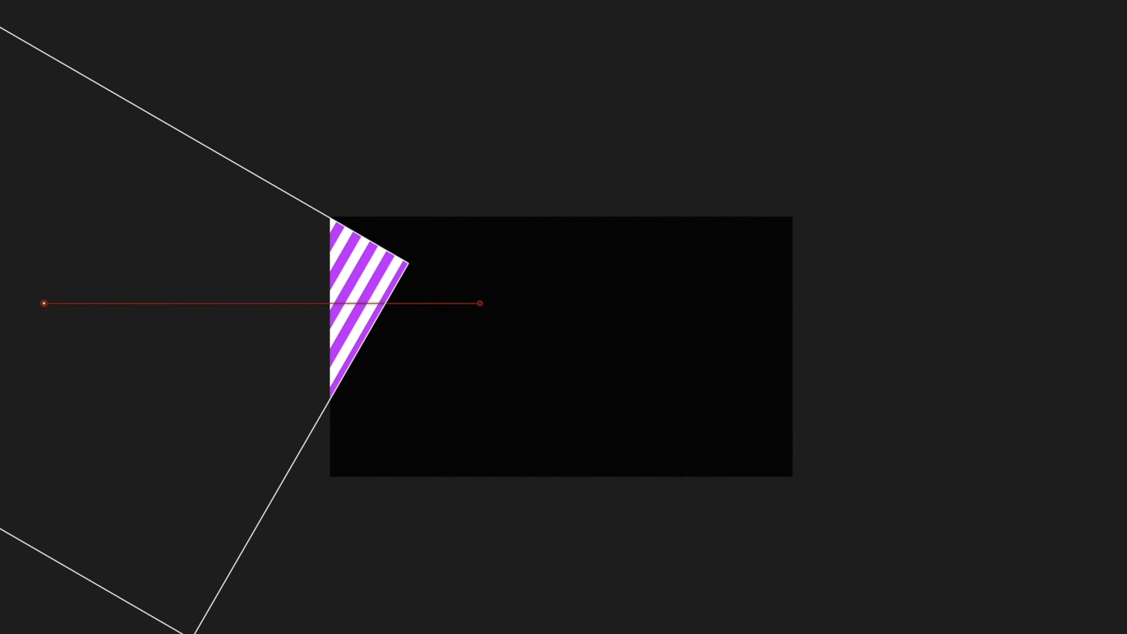
mouse_move(438, 452)
left_mouse_down()
mouse_move(561, 462)
mouse_move(873, 446)
mouse_move(1124, 453)
mouse_move(651, 453)
mouse_move(446, 437)
left_mouse_up()
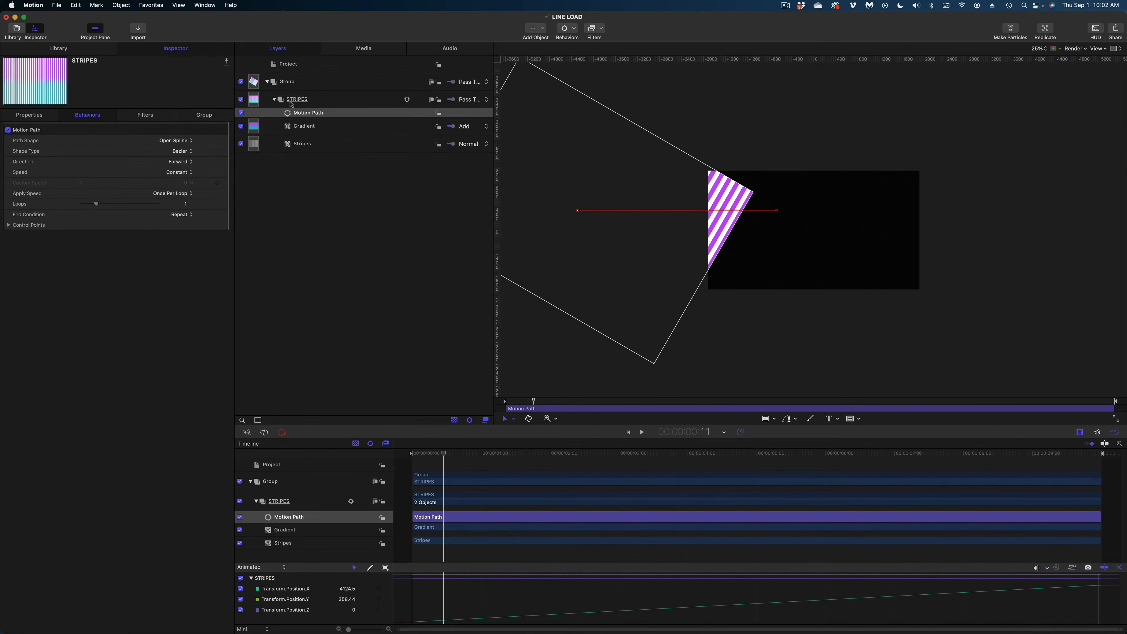
Step: Draw a thin horizontal rectangle about 1845 px wide in the main group and set its outline width to 10
left_click(294, 82)
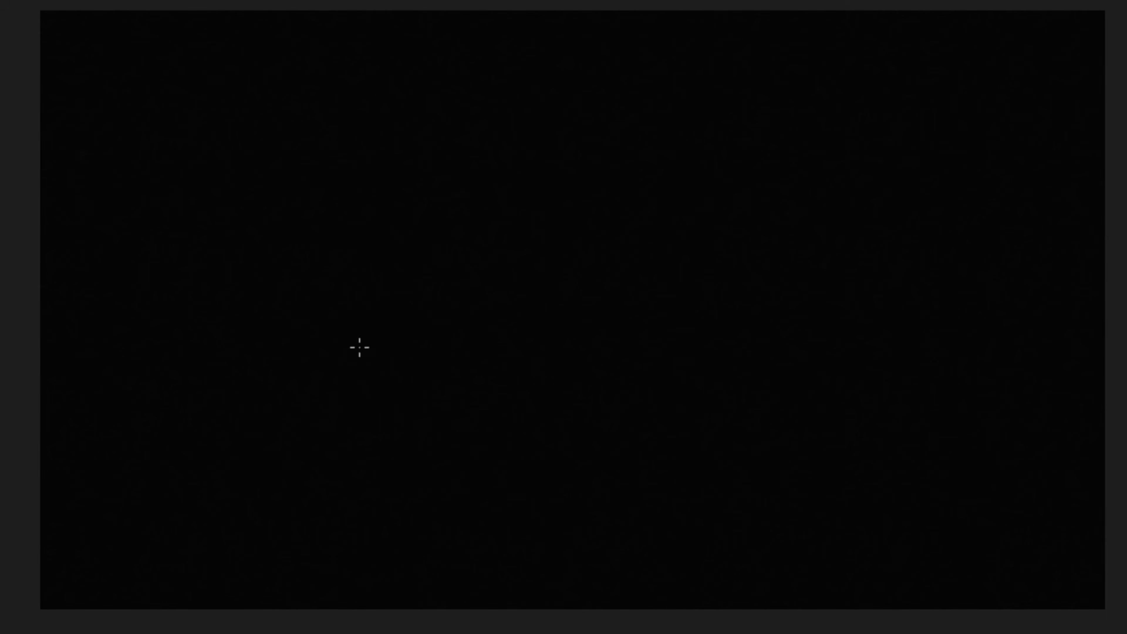
left_click_drag(342, 278, 856, 308)
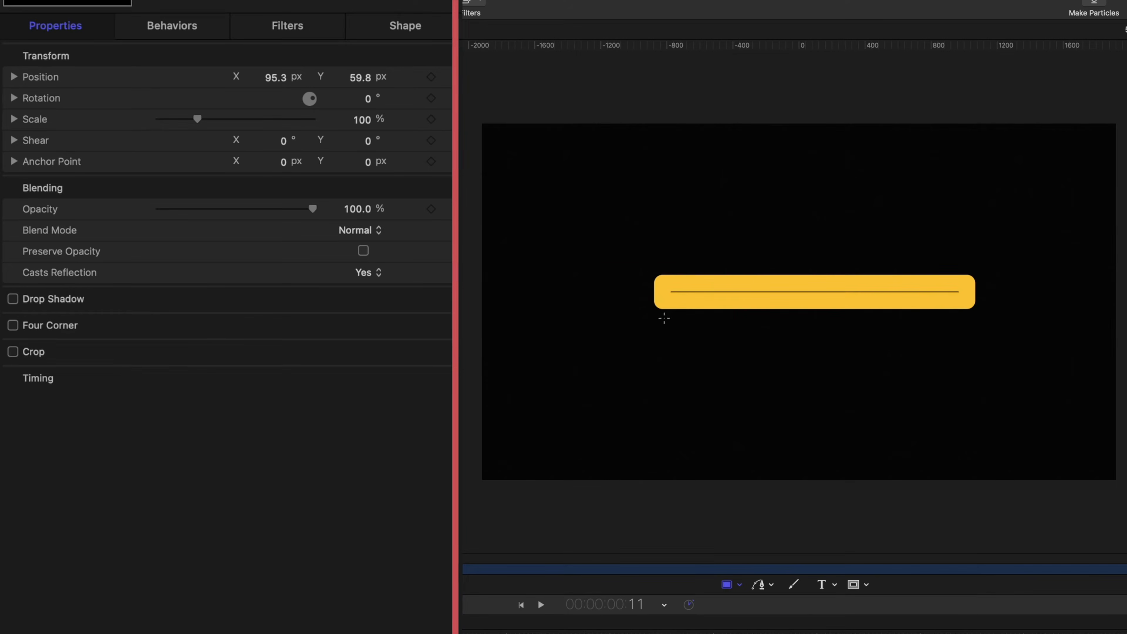
left_click(422, 28)
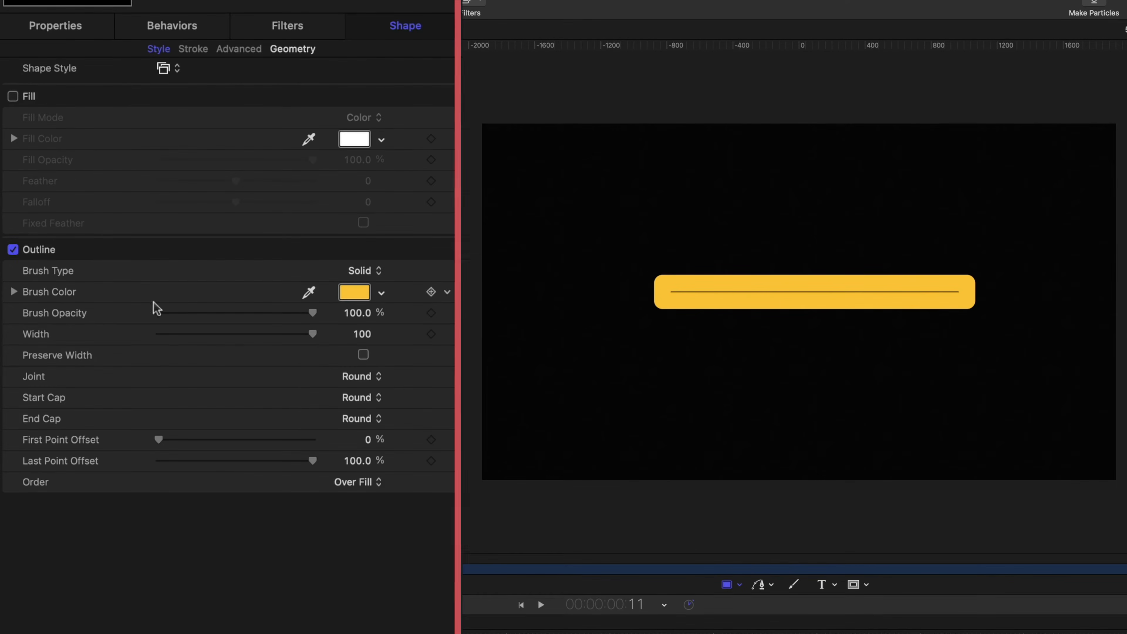
left_click(360, 335)
type("10")
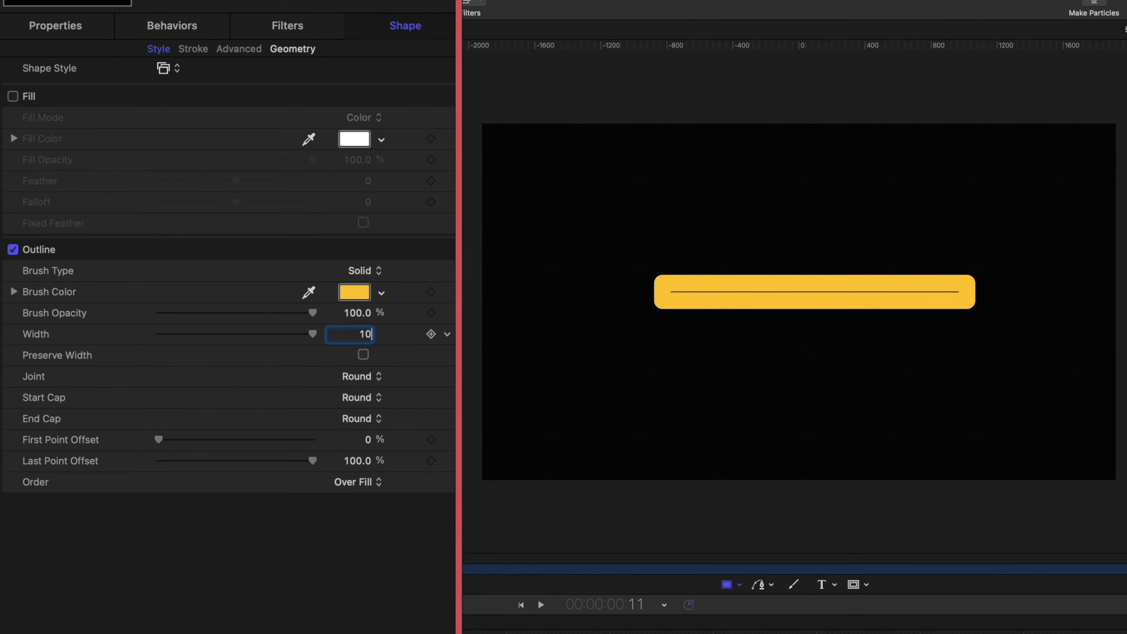
key("Return")
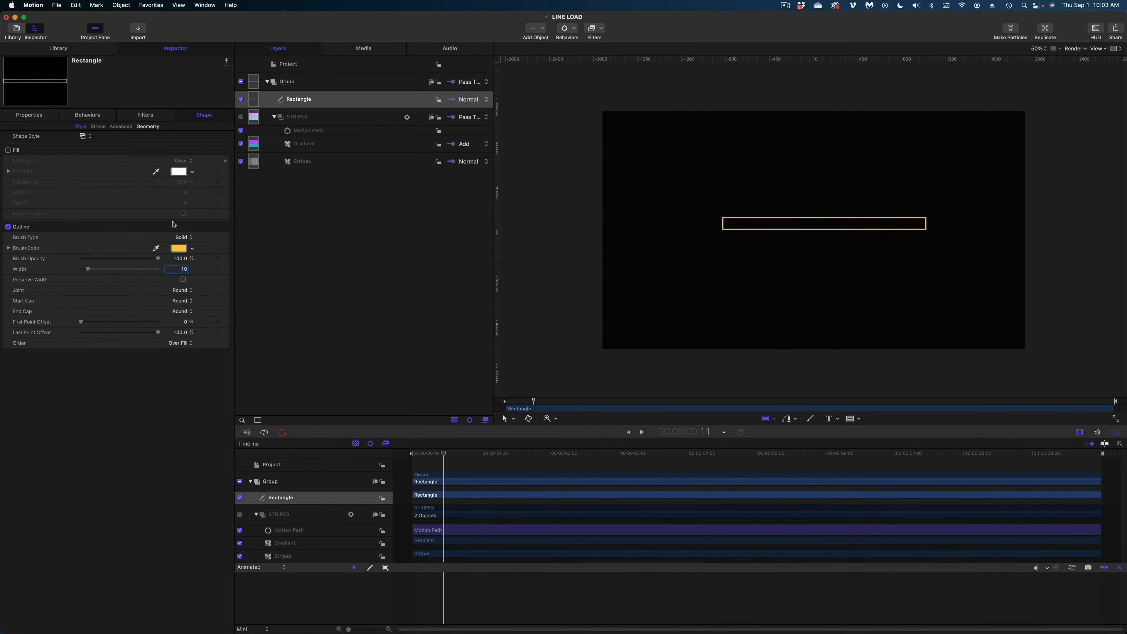
Step: Change the rectangle's outline color to purple and round its corners with a roundness of 20
left_click(354, 292)
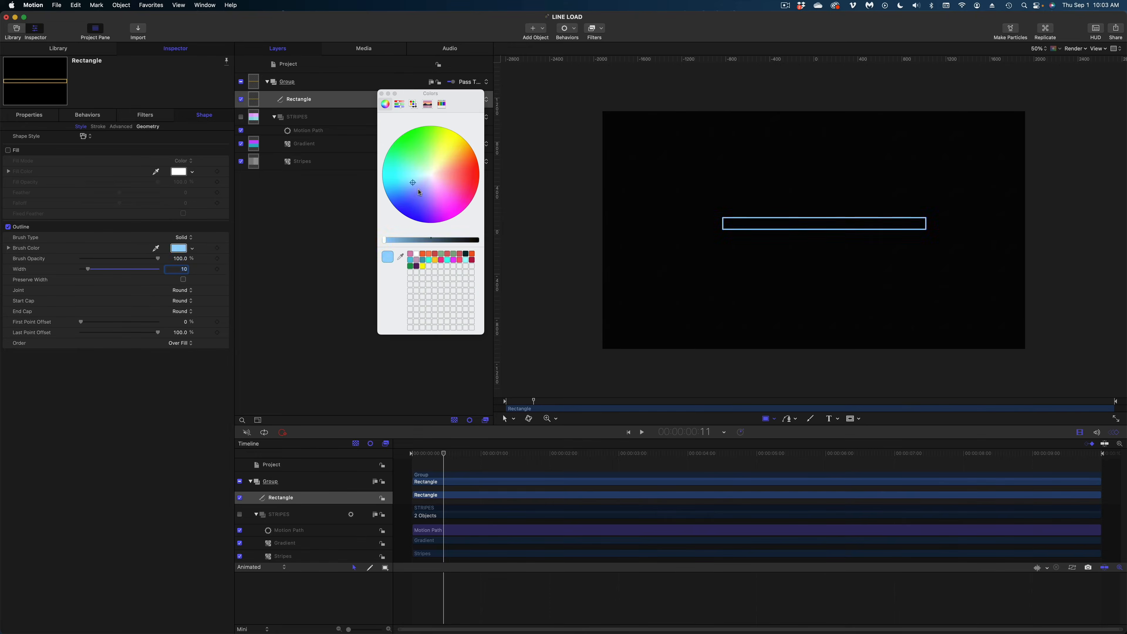
left_click(419, 192)
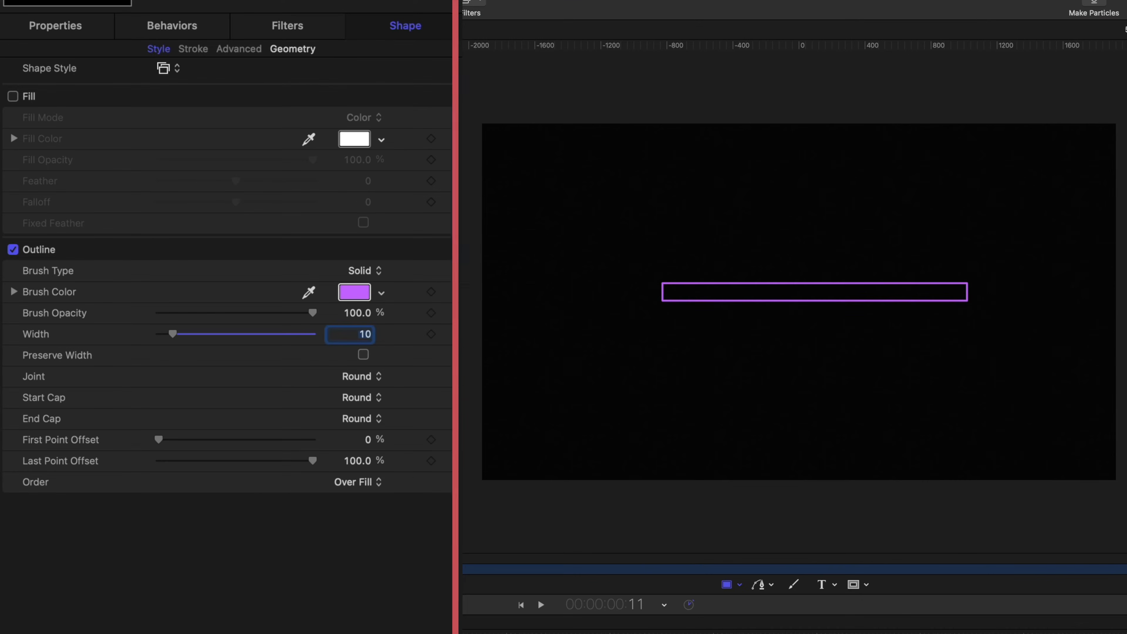
left_click(295, 49)
left_click_drag(165, 98, 218, 98)
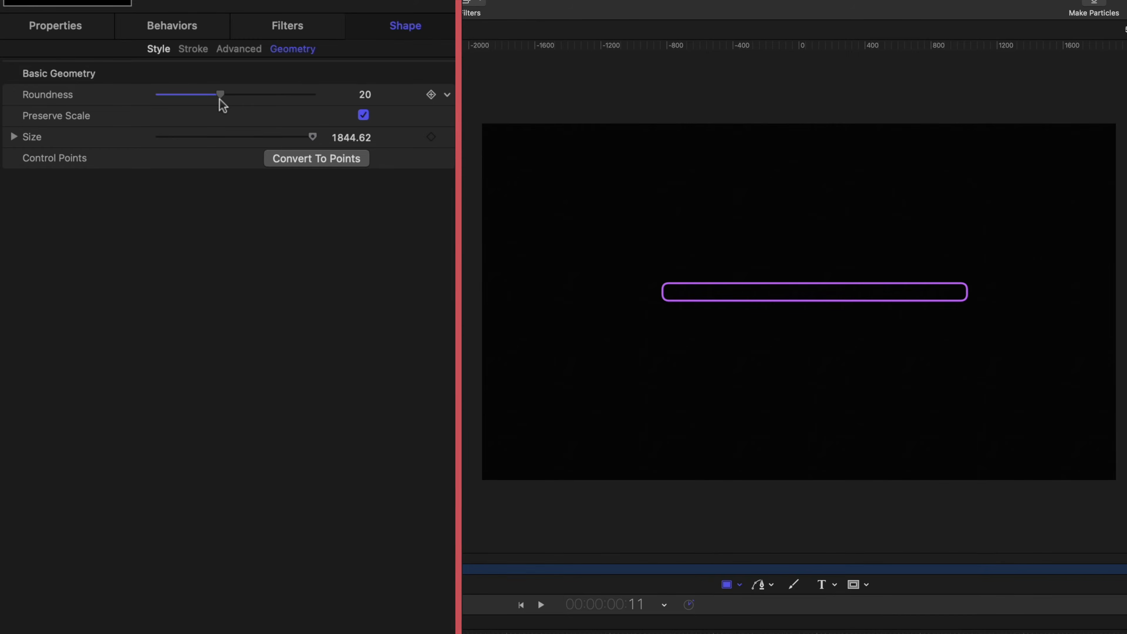
Step: Reset the rectangle's position so it sits at the center of the canvas
left_click(48, 27)
left_click(447, 98)
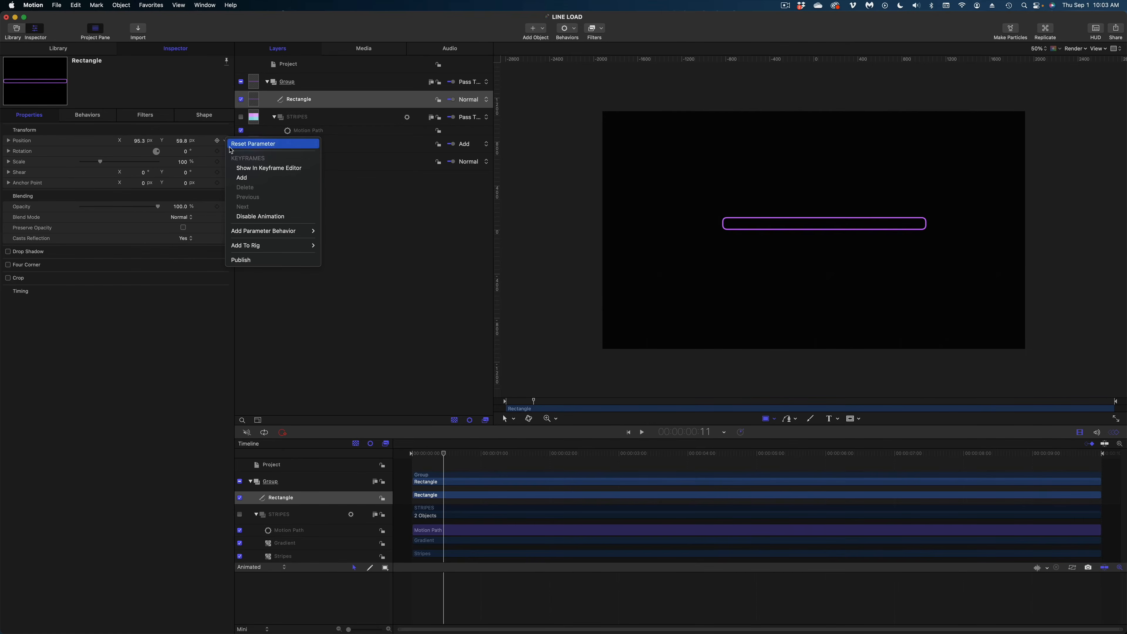
left_click(231, 147)
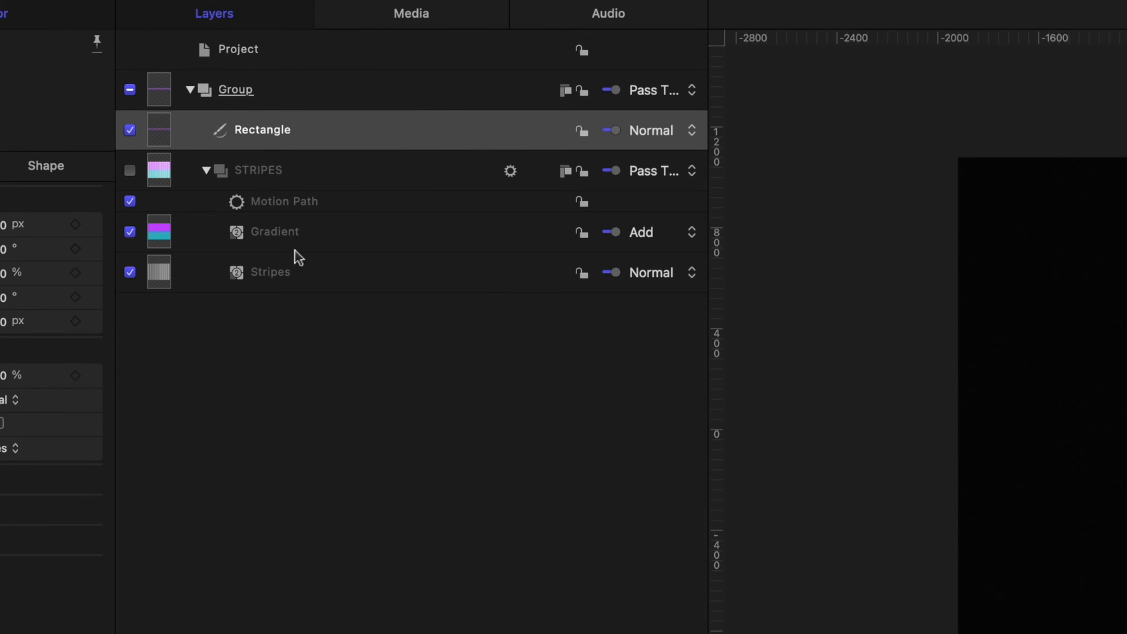
Step: Duplicate the rectangle and give the copy a solid white fill with no outline
left_click(317, 100)
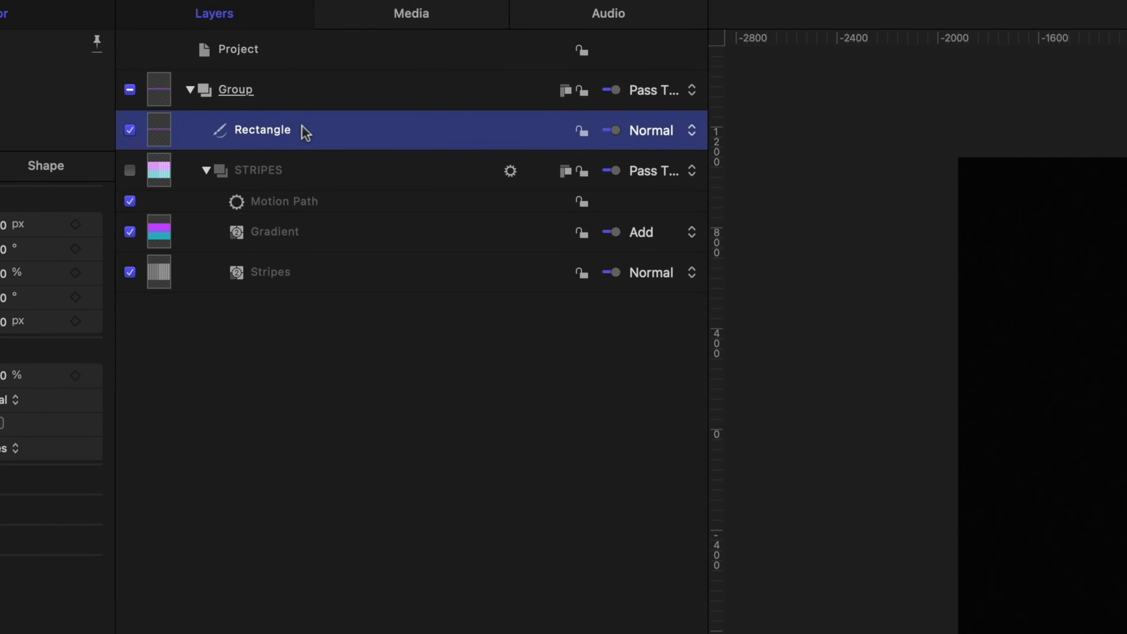
right_click(266, 138)
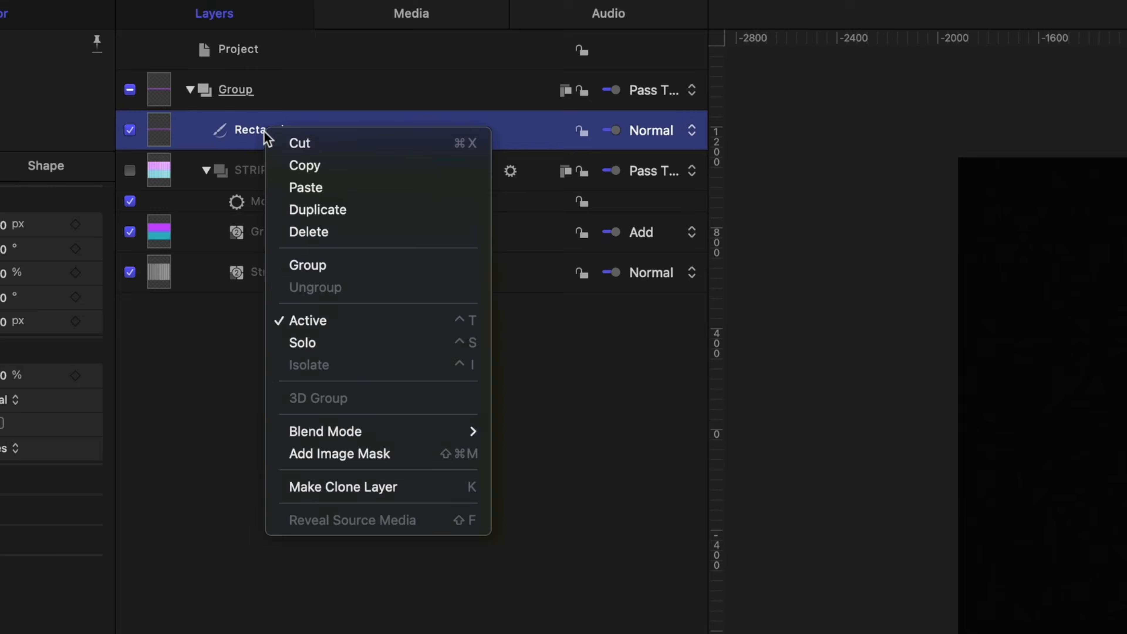
left_click(309, 210)
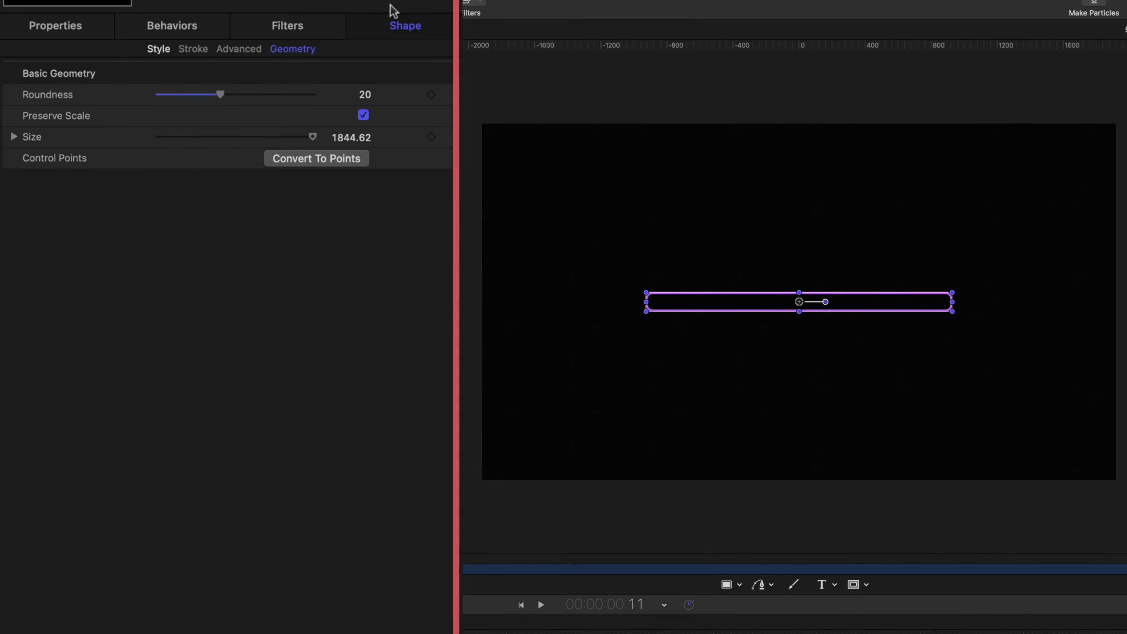
left_click(152, 50)
left_click(13, 96)
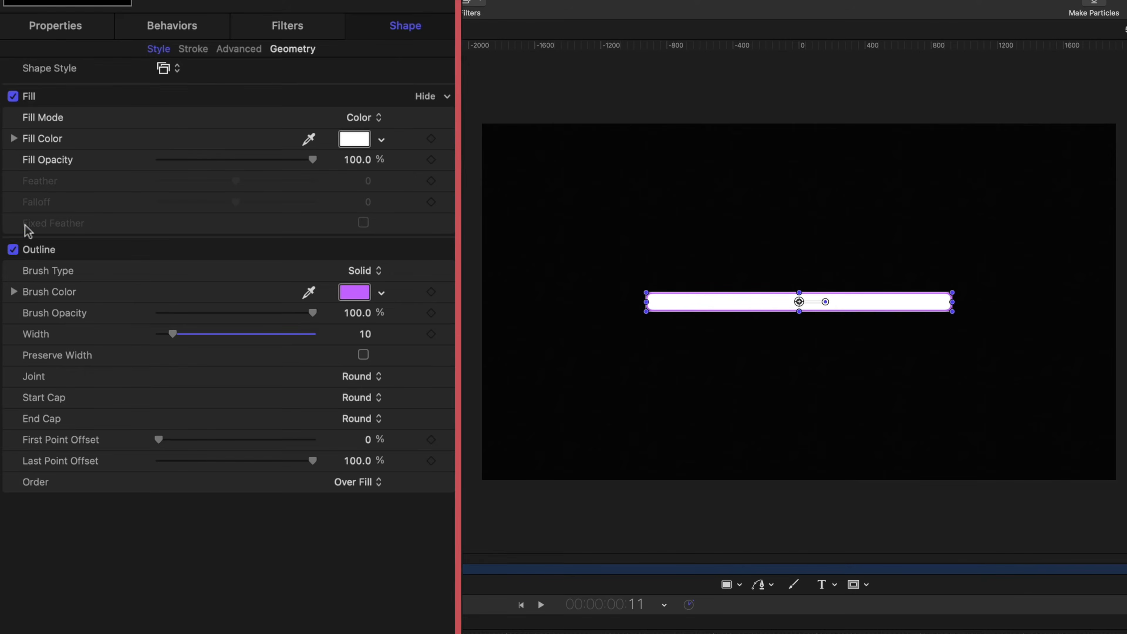
left_click(13, 250)
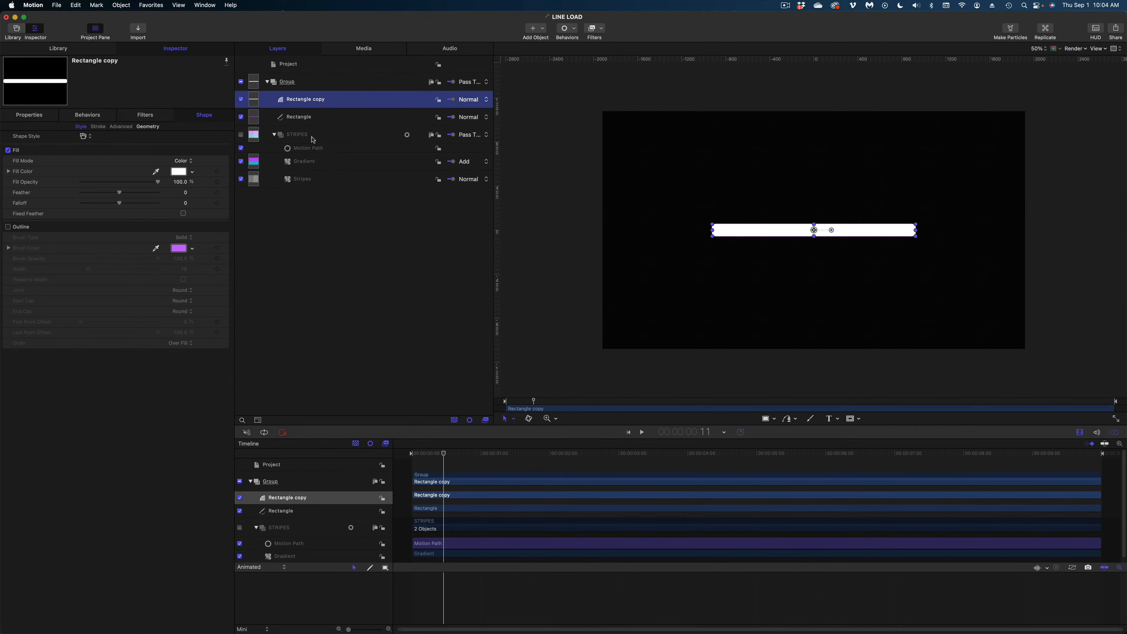
Step: Show the STRIPES group again and add an Image Mask to it with Rectangle copy as the mask source
left_click(241, 134)
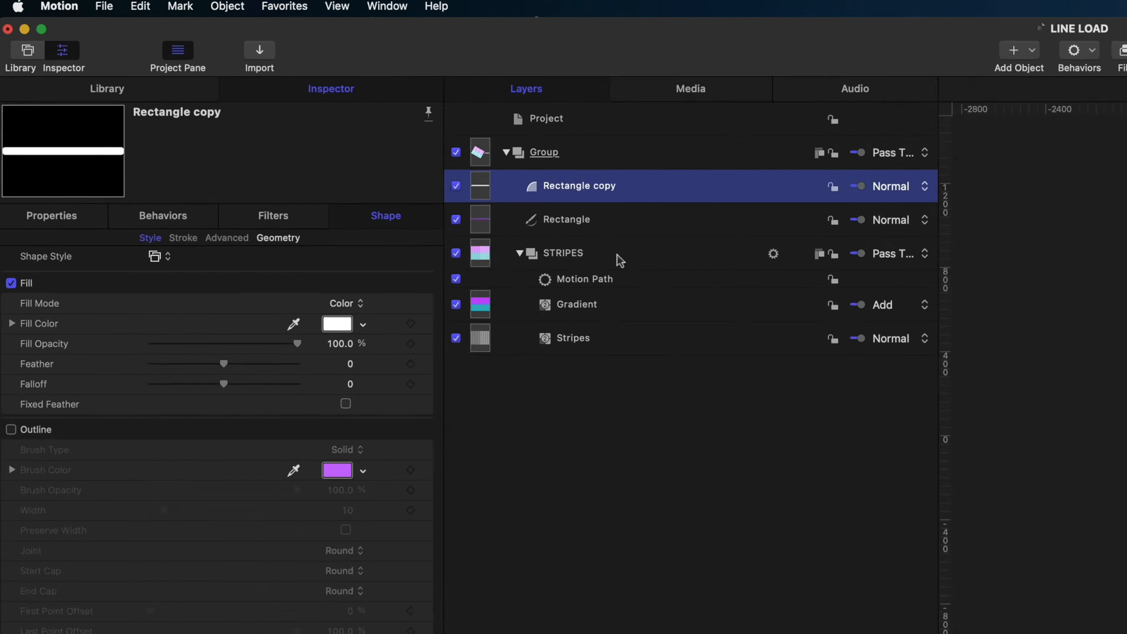
left_click(327, 138)
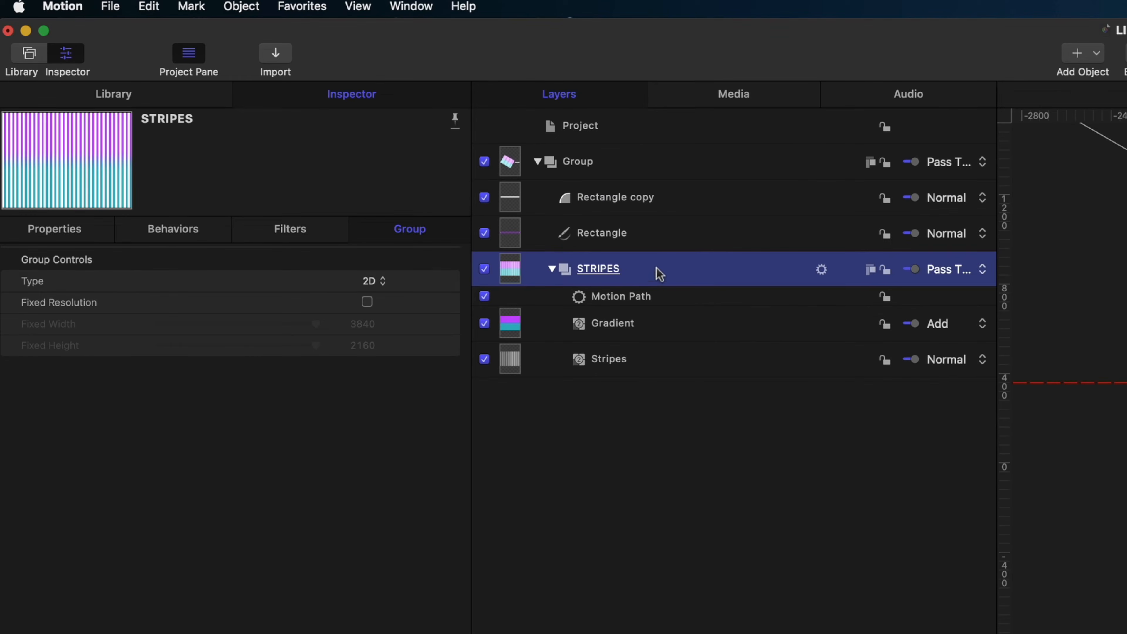
left_click(239, 6)
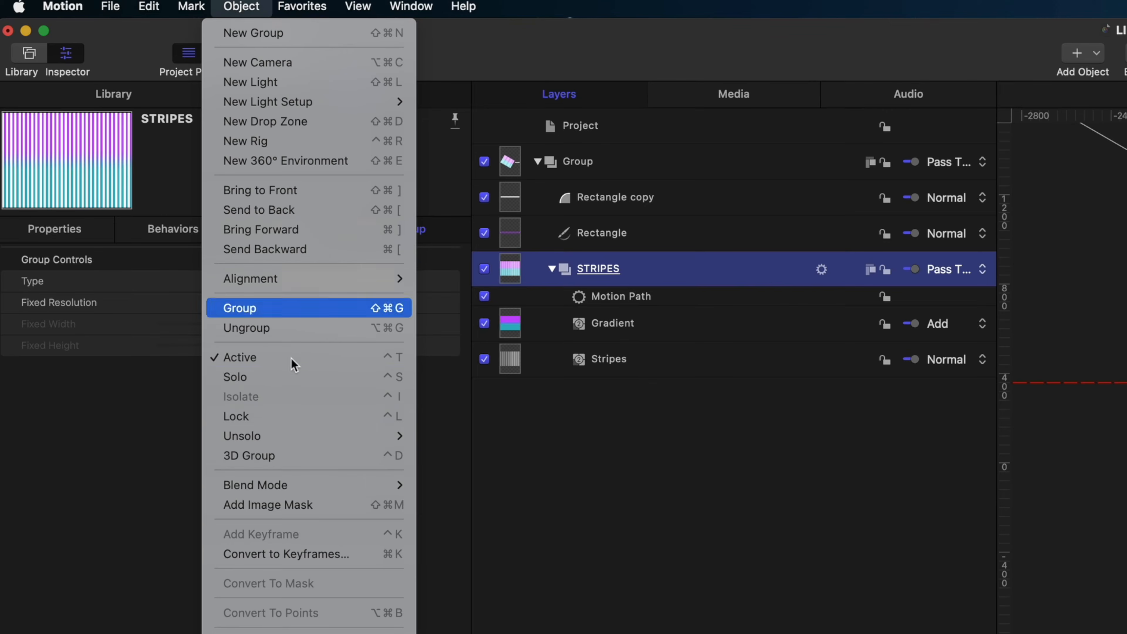
left_click(318, 510)
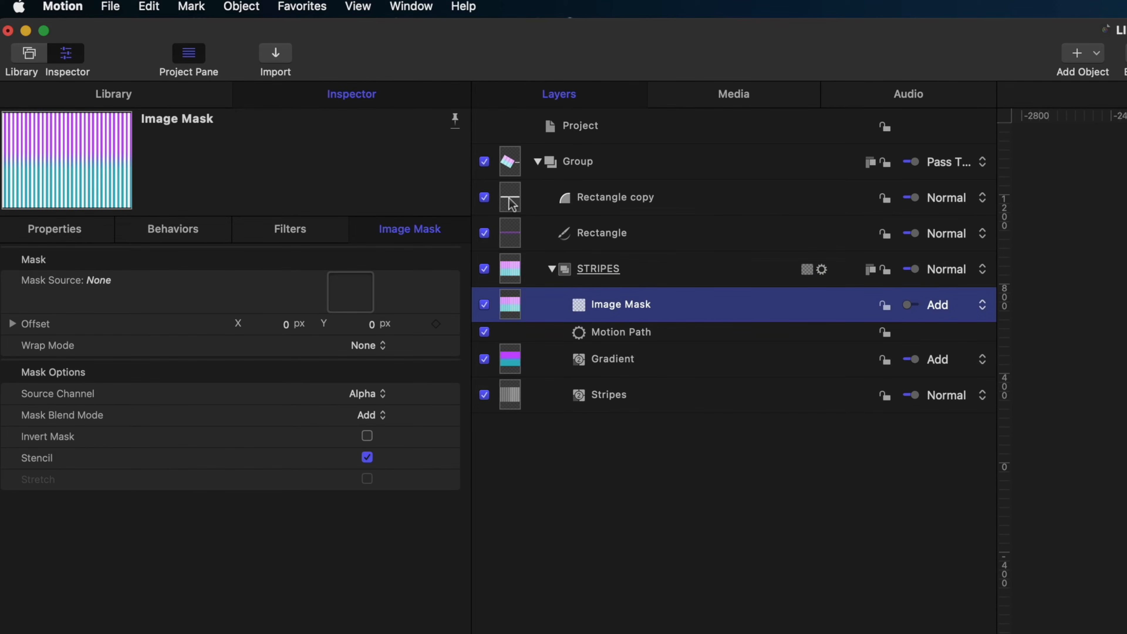
left_click_drag(513, 205, 345, 303)
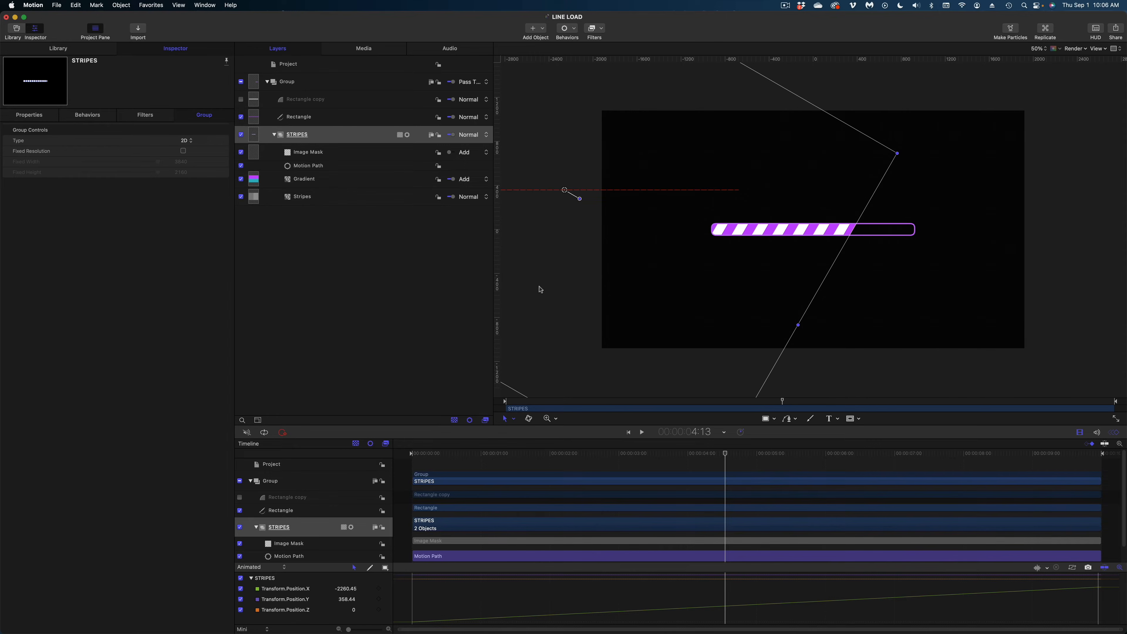
Step: Add the text LOADING to the main group, below the loading bar, and enlarge it to size 103
left_click(321, 83)
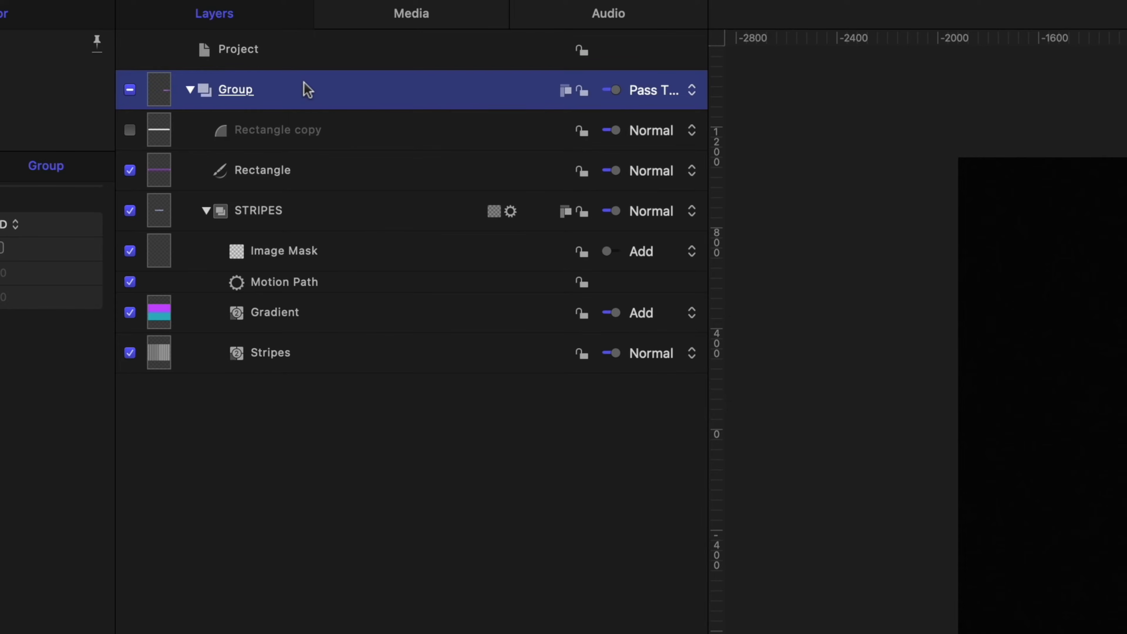
left_click(307, 89)
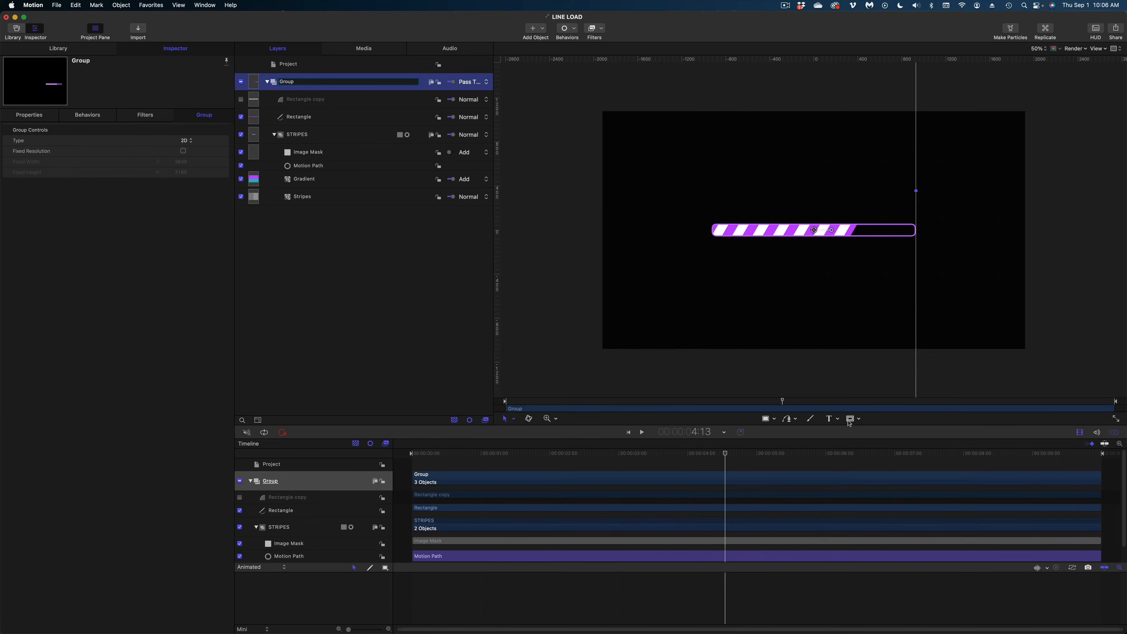
left_click(827, 419)
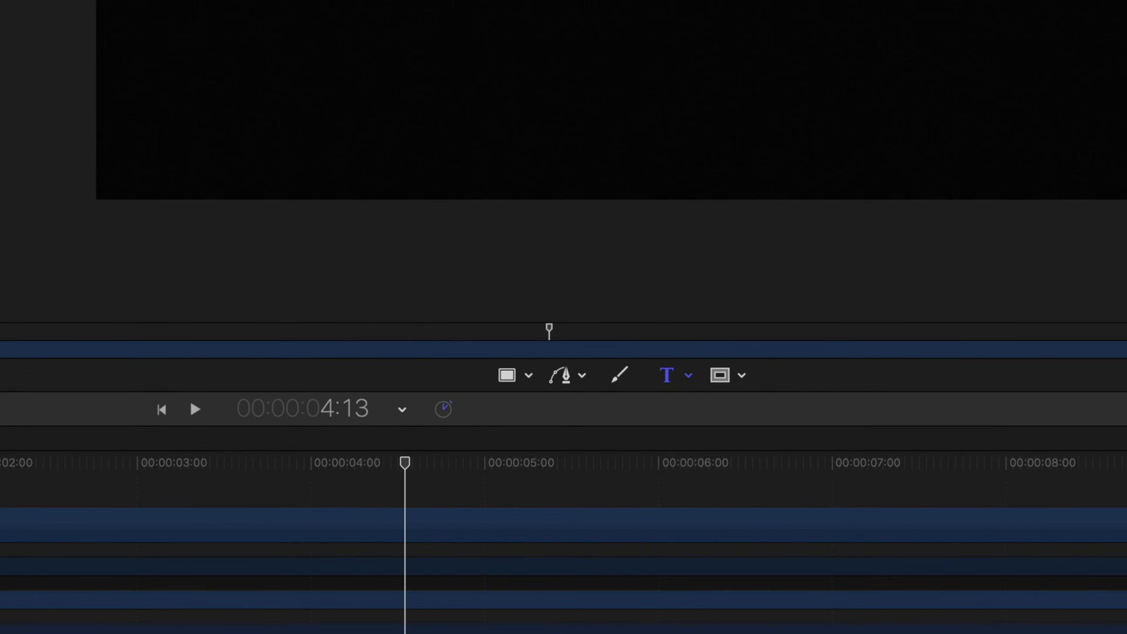
left_click(501, 342)
type("LOADING")
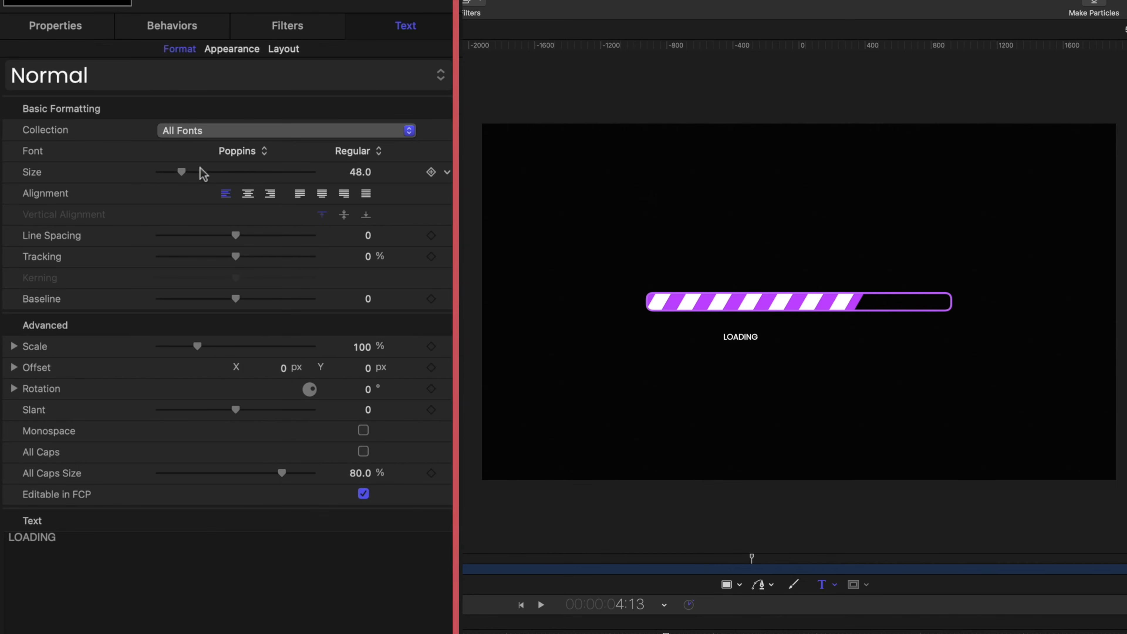
left_click_drag(202, 172, 211, 174)
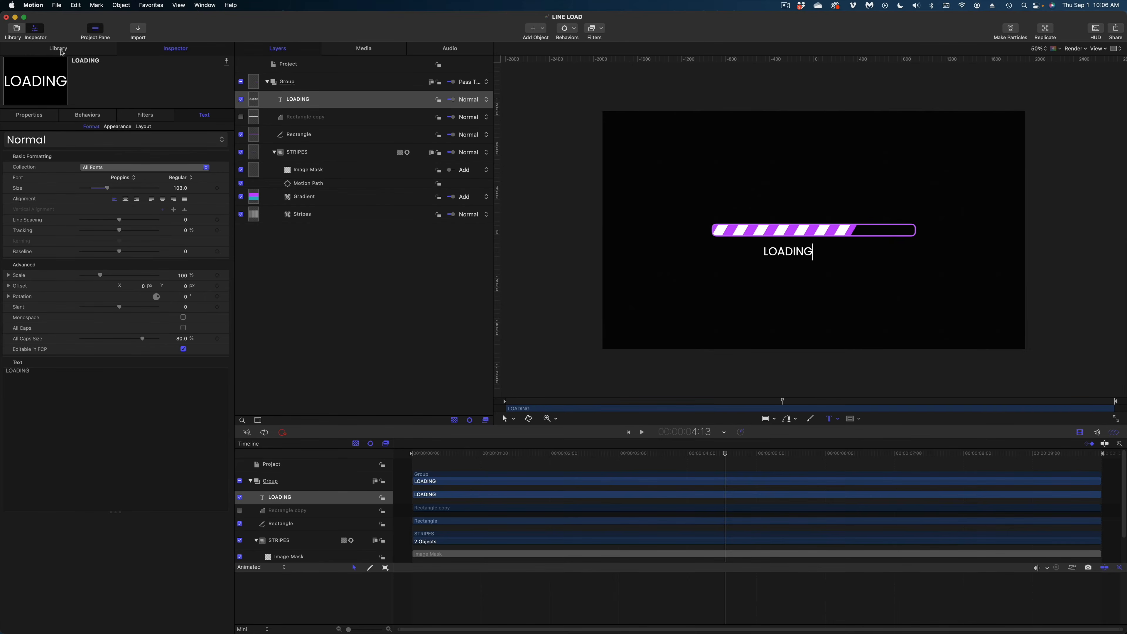
Step: Add the Numbers text generator from the library to the main group, above the LOADING layer
left_click(59, 48)
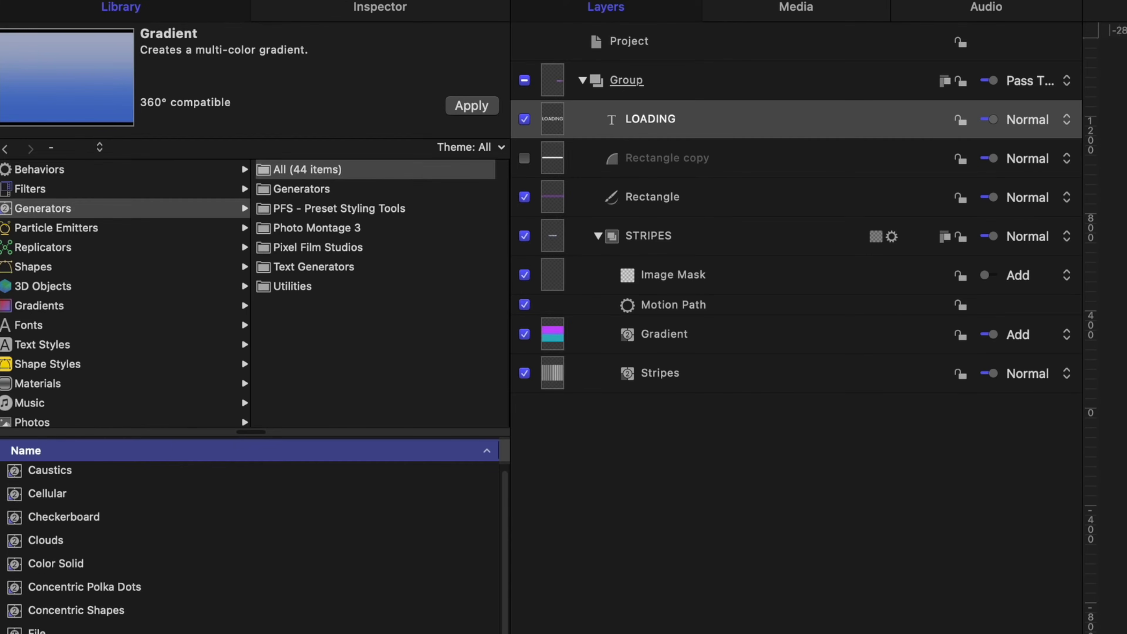
scroll(250, 549, "down", 5)
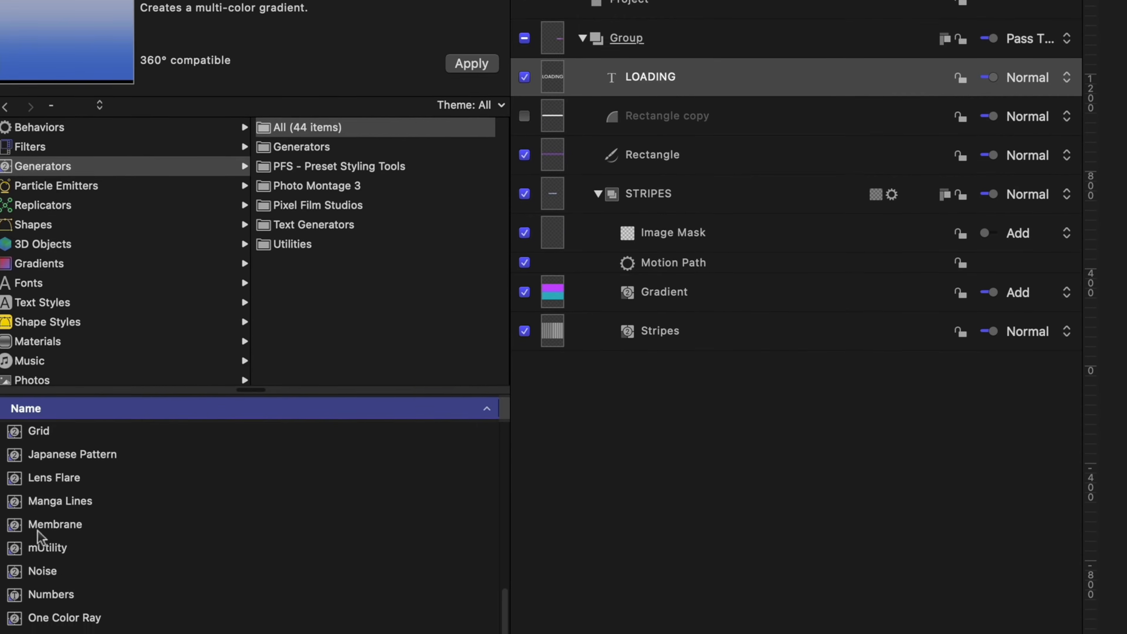
left_click_drag(44, 424, 287, 110)
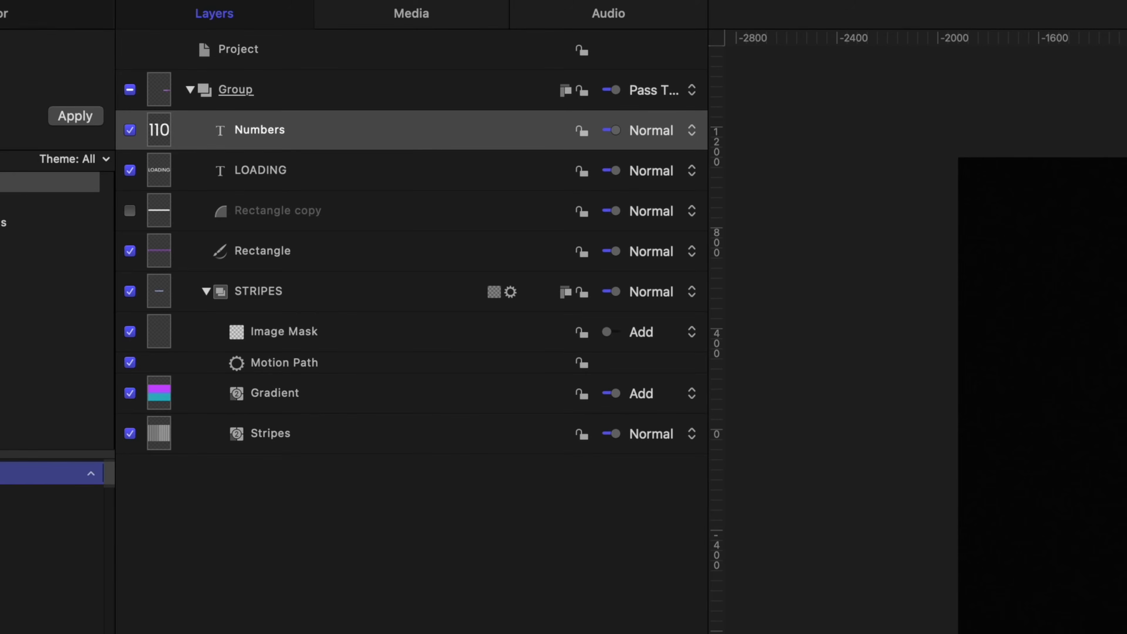
Step: Set the Numbers generator to count from 0 to 100 in Percent format
key("F4")
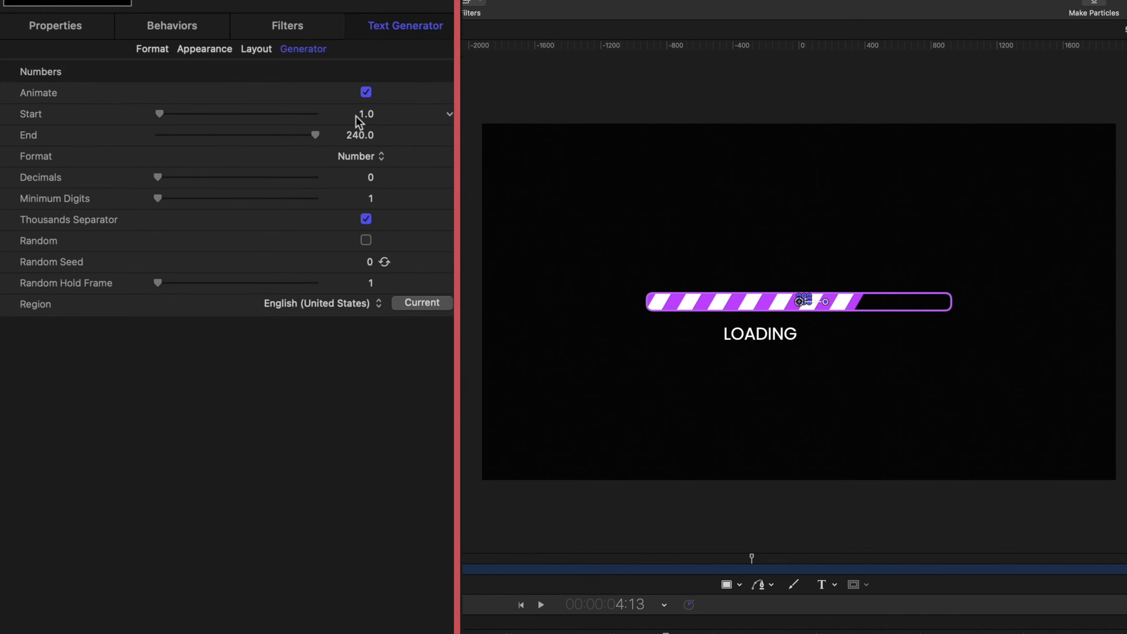
left_click(367, 115)
type("0")
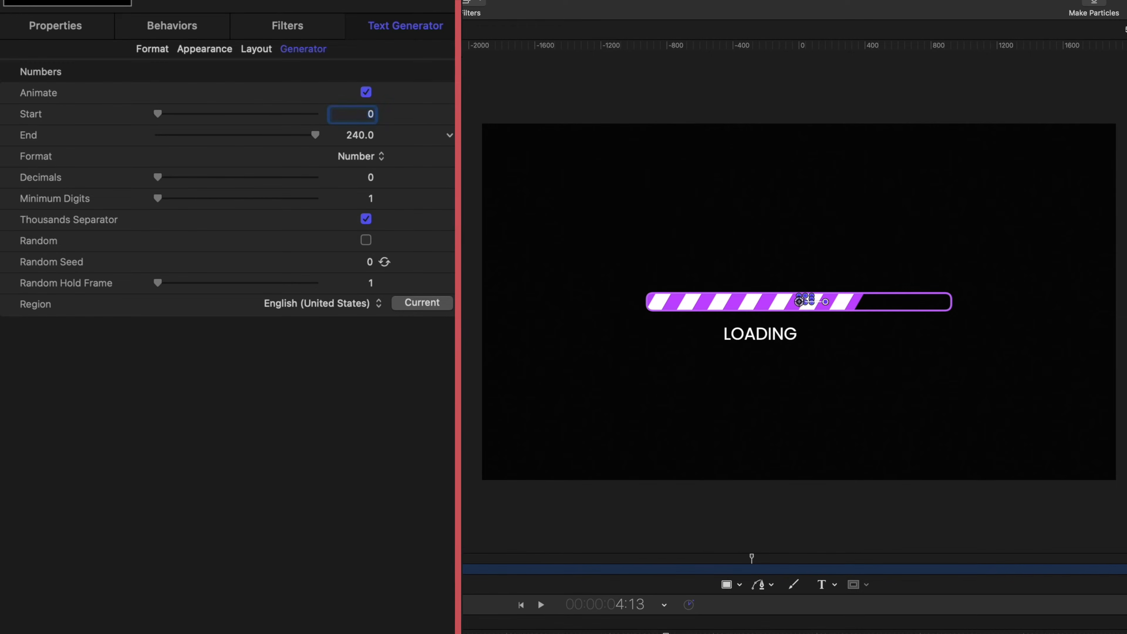
left_click(366, 135)
type("100")
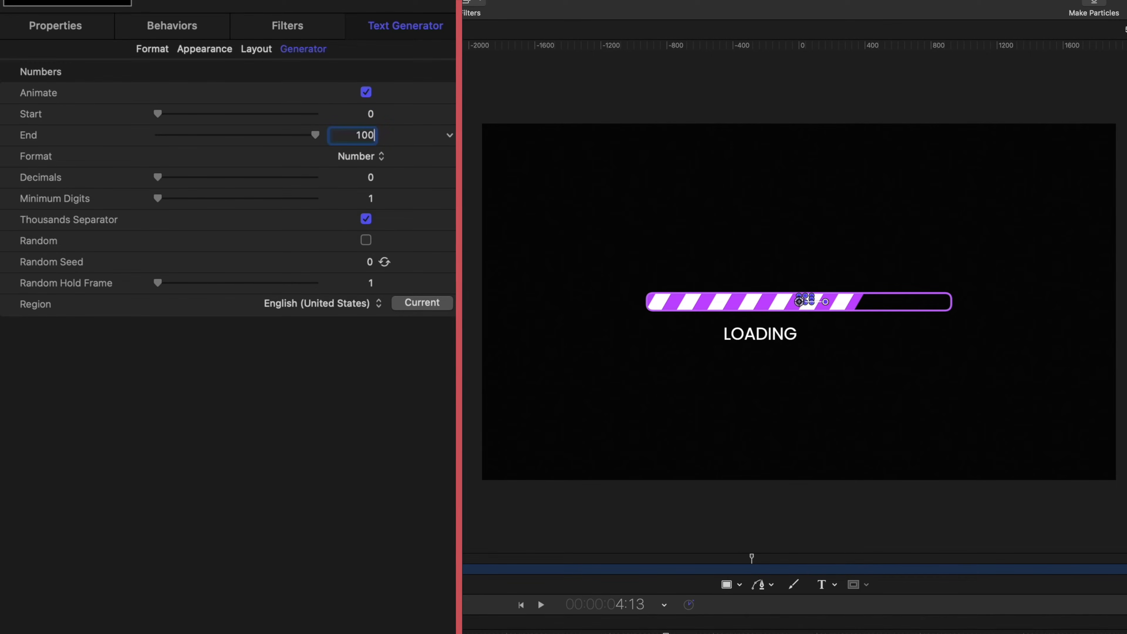
key("Return")
left_click(355, 159)
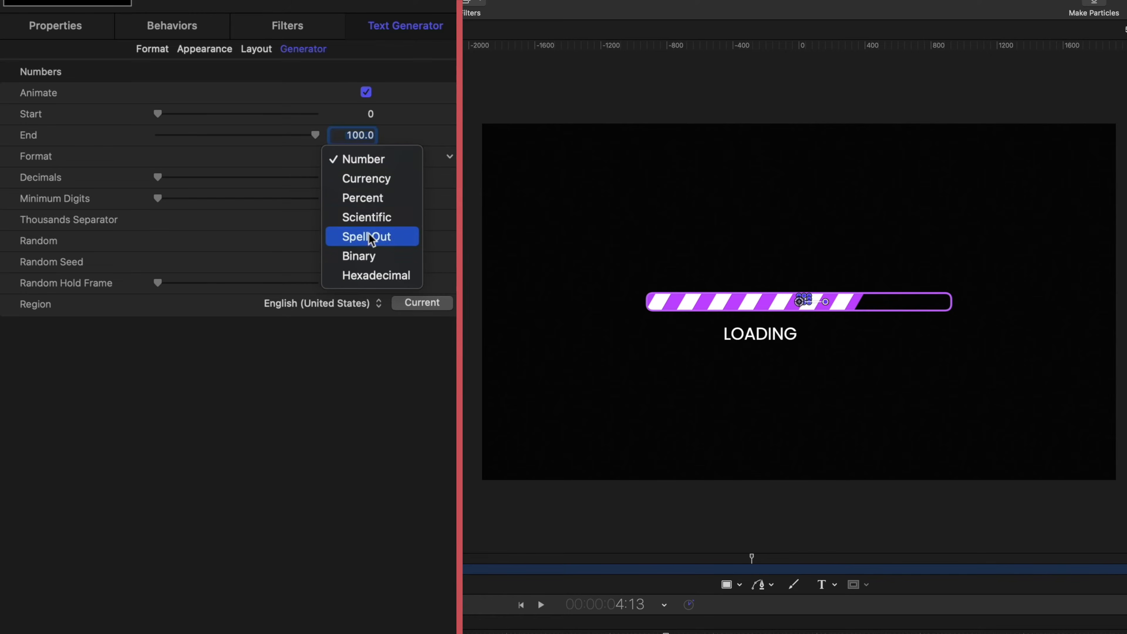
left_click(370, 199)
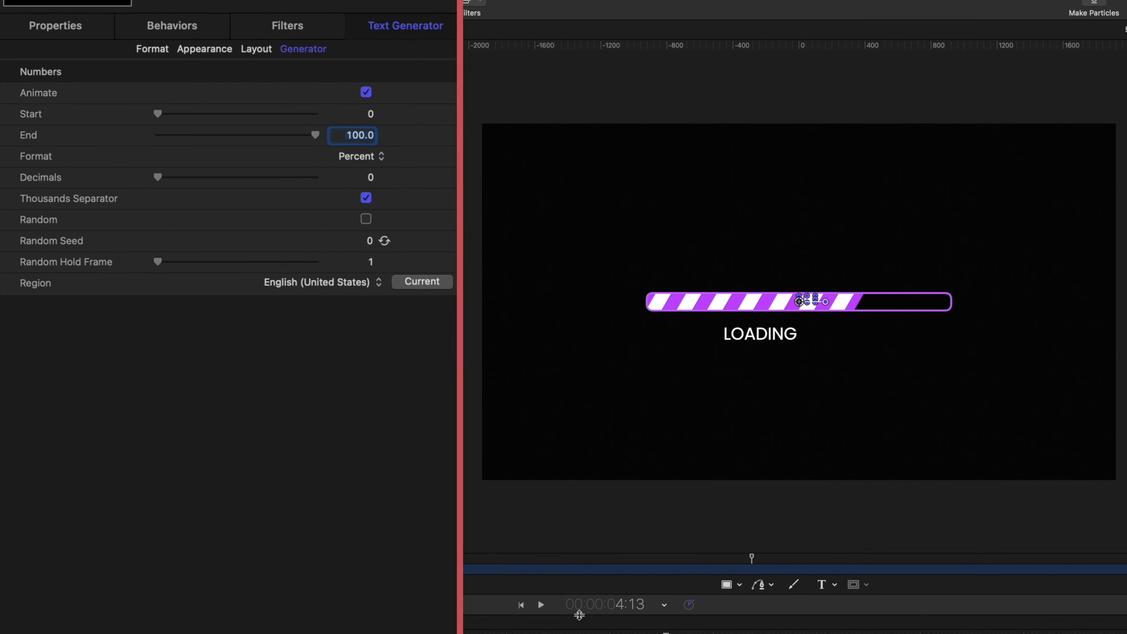
Step: Set the text size of the Numbers generator to 103
left_click(155, 50)
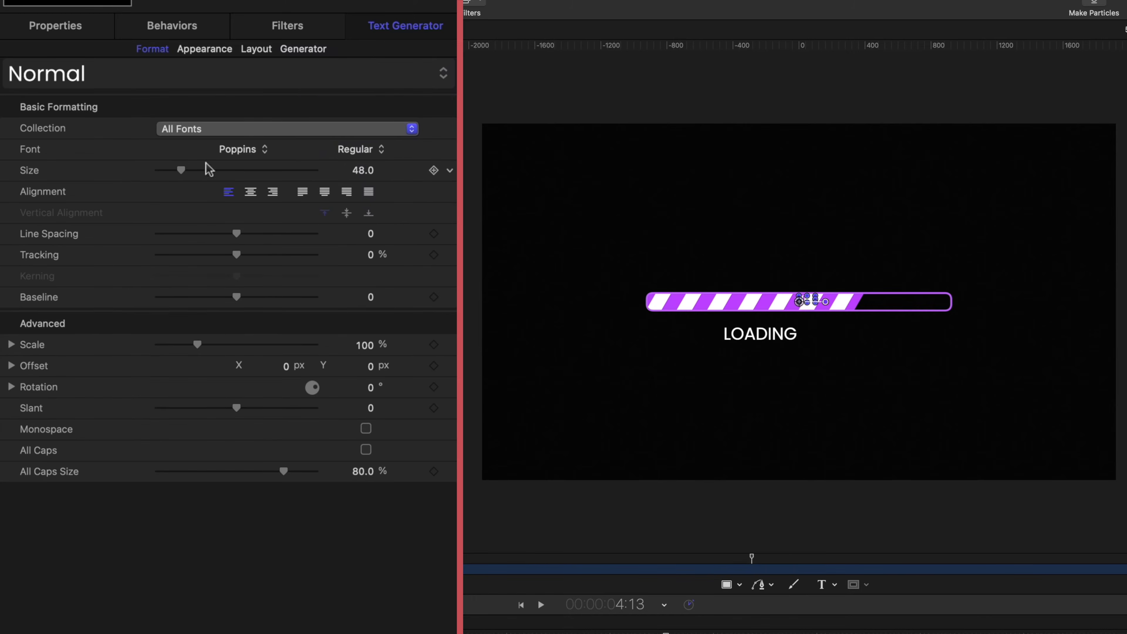
left_click(361, 173)
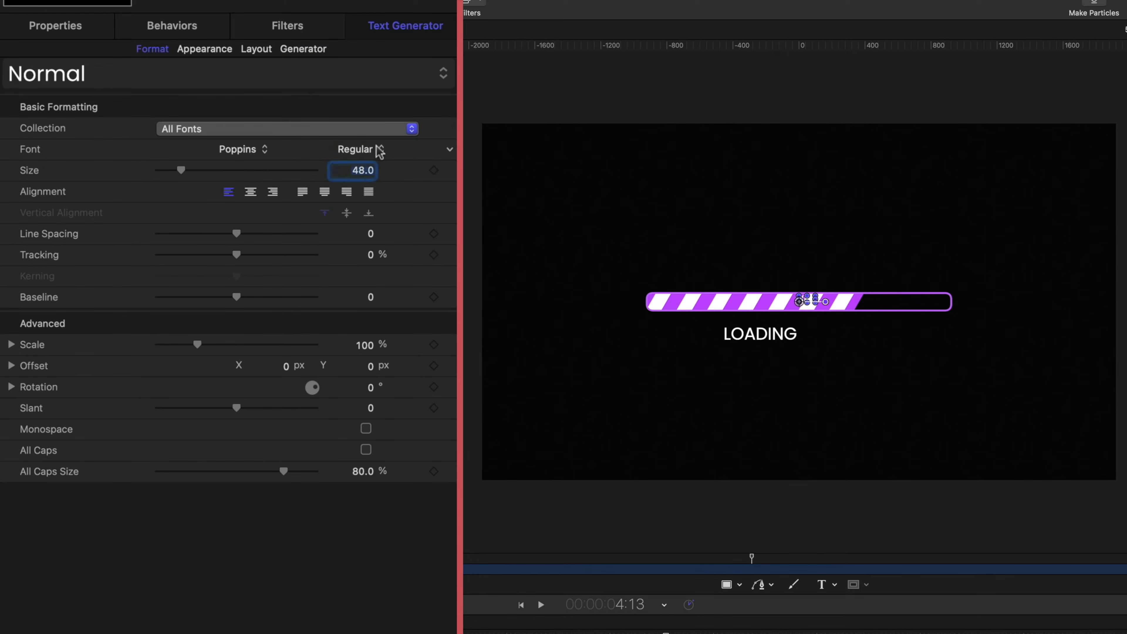
type("103")
key("Return")
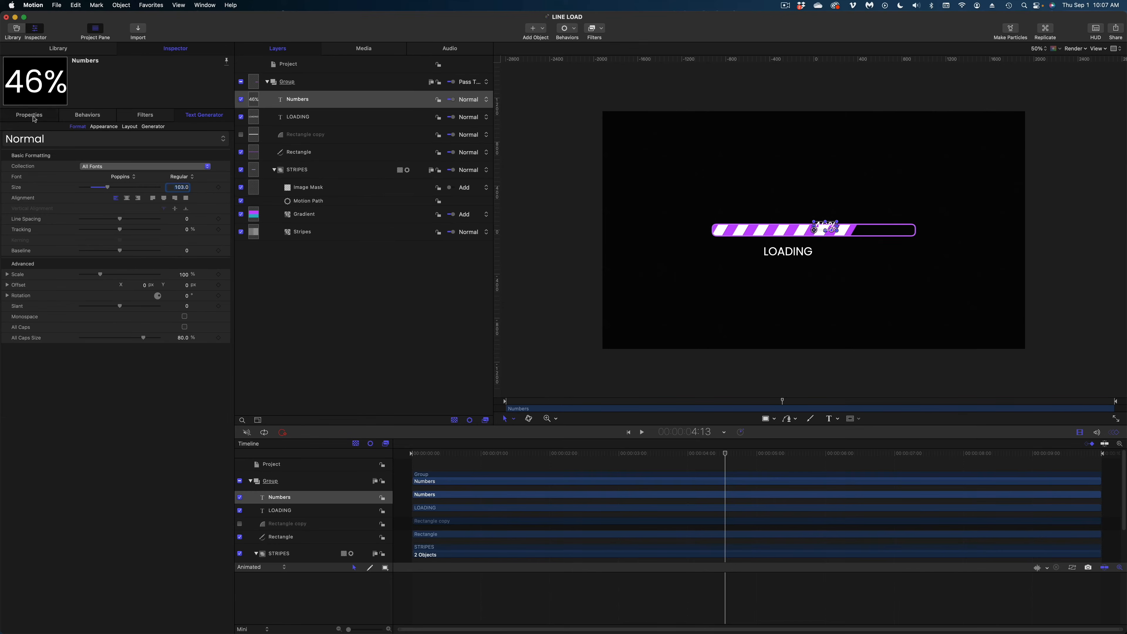
Step: Reset the Position parameter of the Numbers and LOADING text layers
left_click(61, 26)
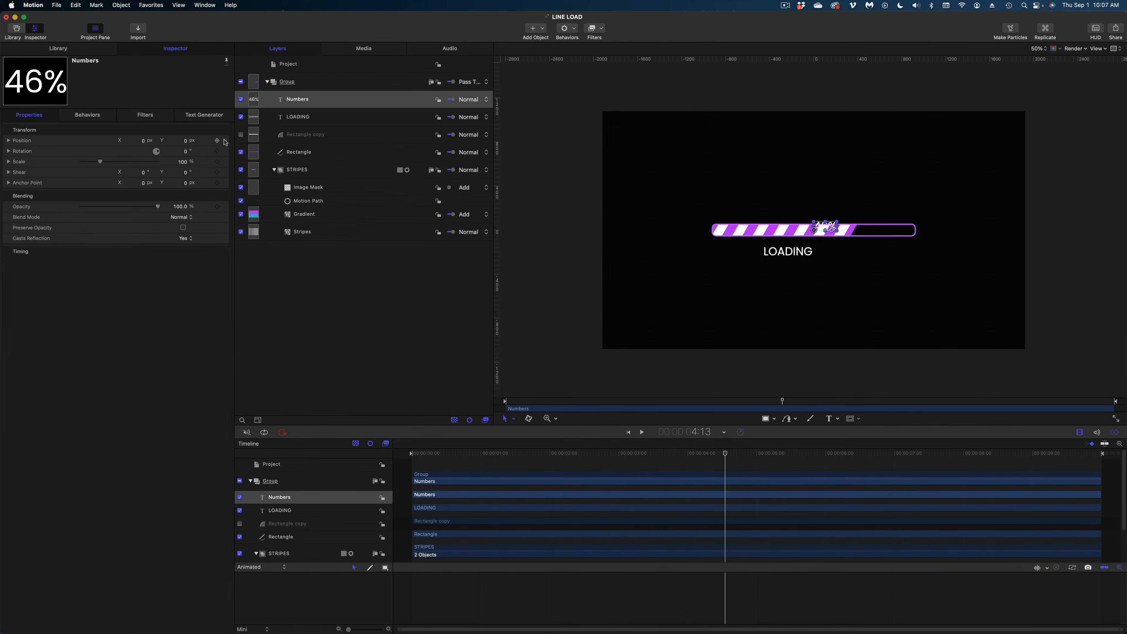
left_click(226, 142)
left_click(393, 201)
left_click(305, 118)
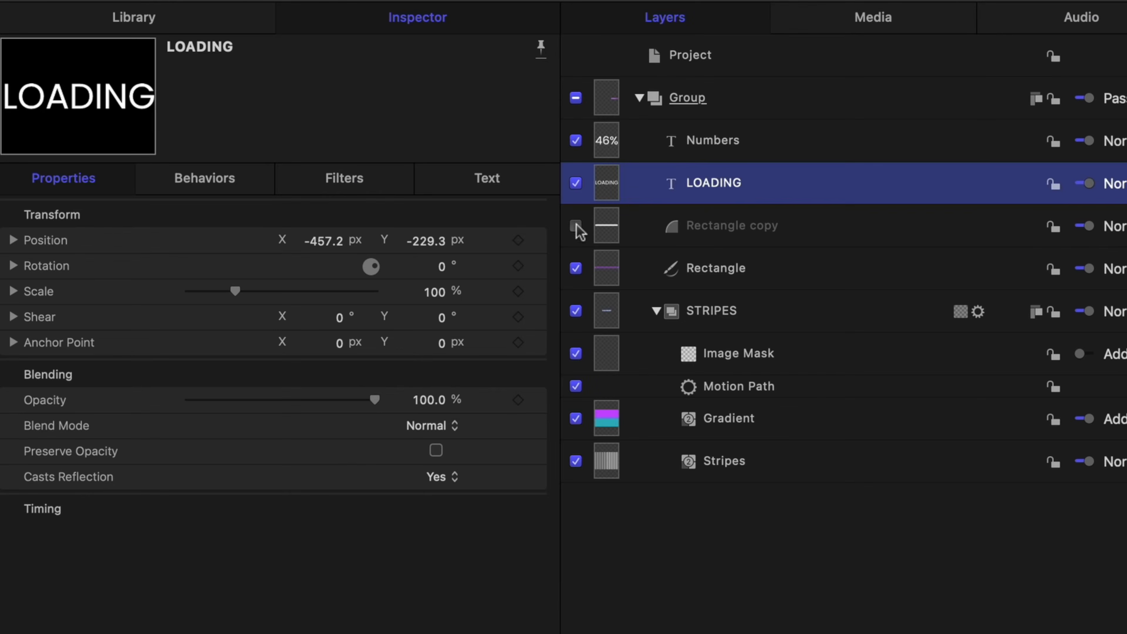
left_click(535, 244)
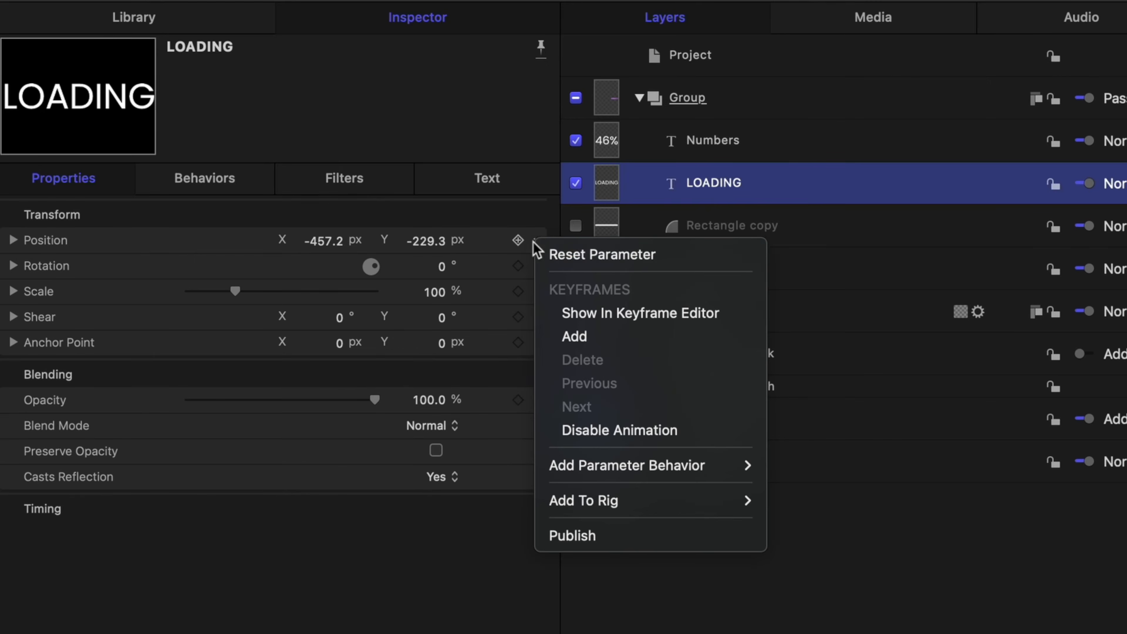
left_click(545, 251)
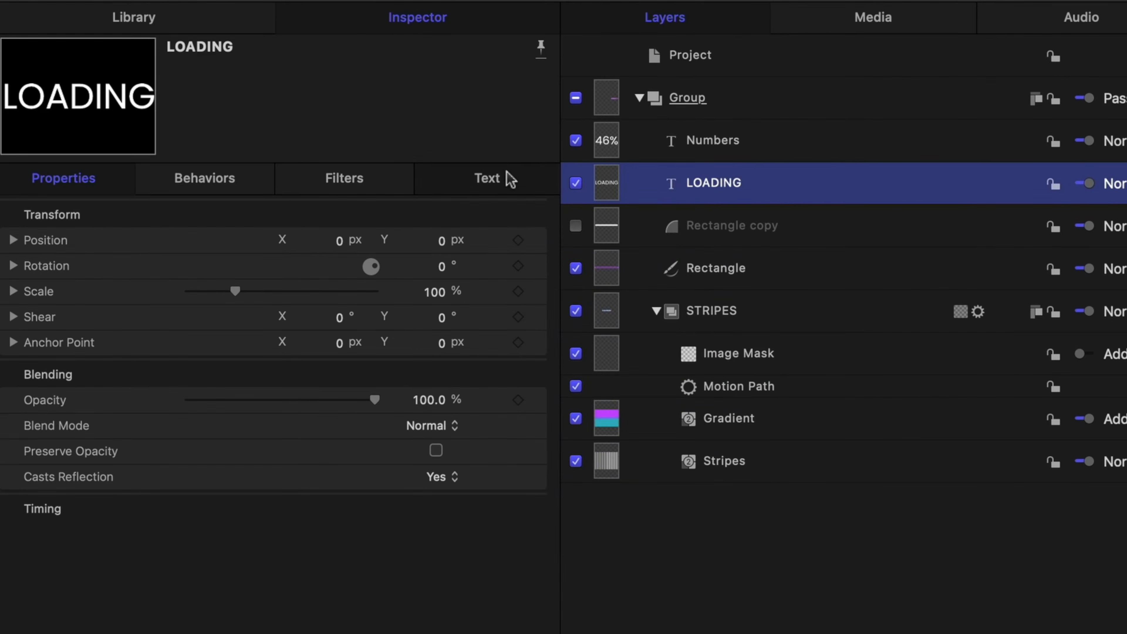
Step: Set the text alignment of the LOADING and Numbers layers to center
left_click(511, 179)
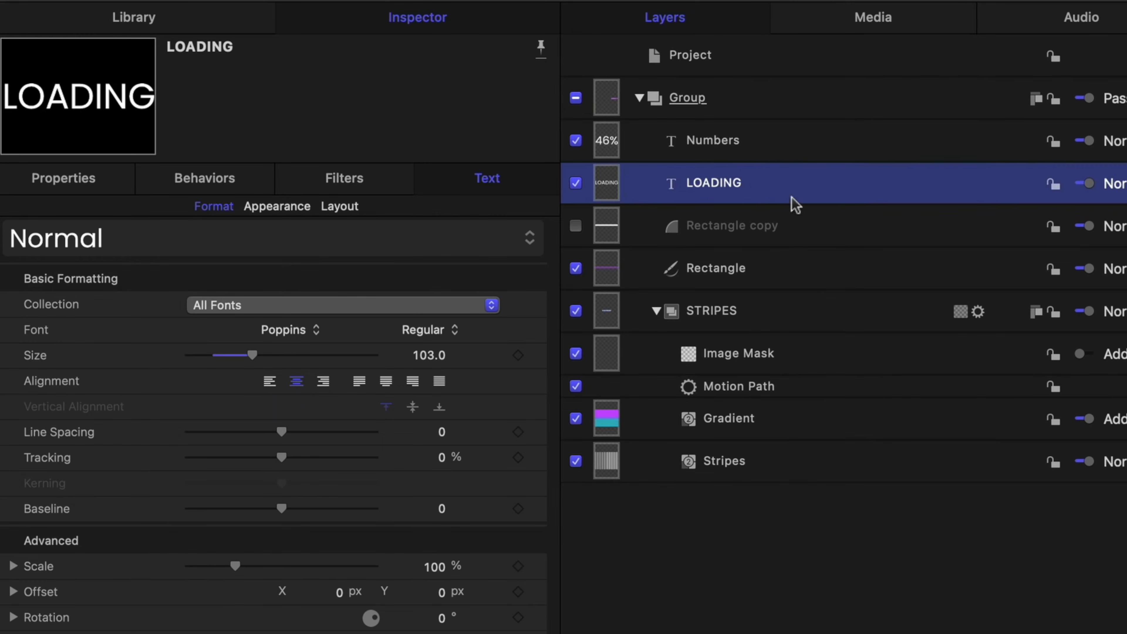
left_click(780, 141)
left_click(300, 380)
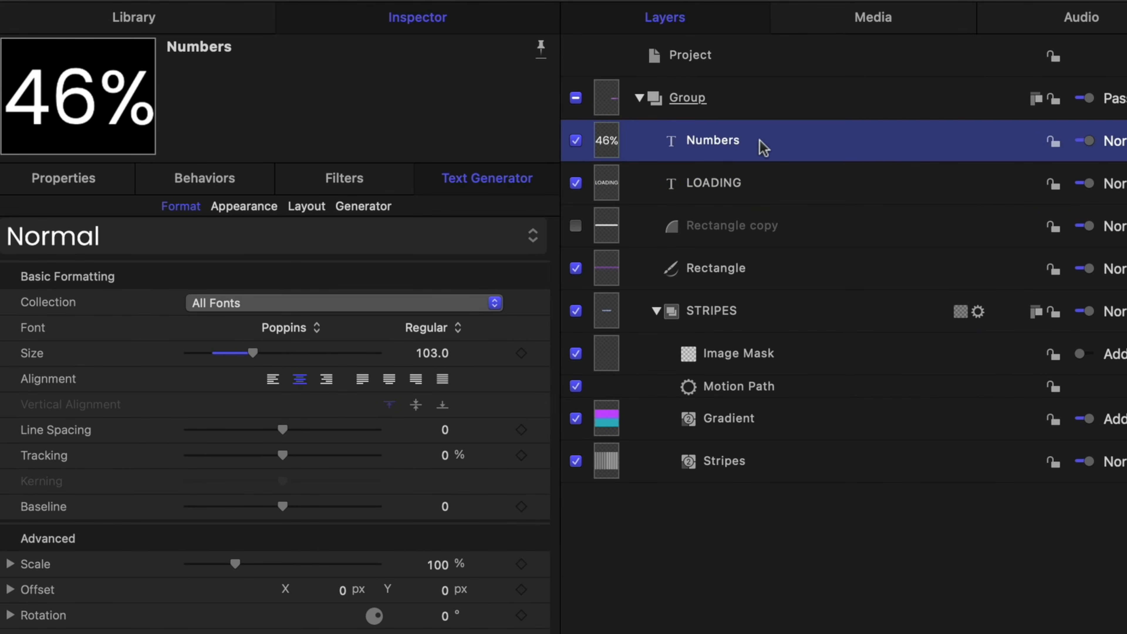
Step: Group the Numbers and LOADING layers together and rename the new group TEXT
double_click(757, 194)
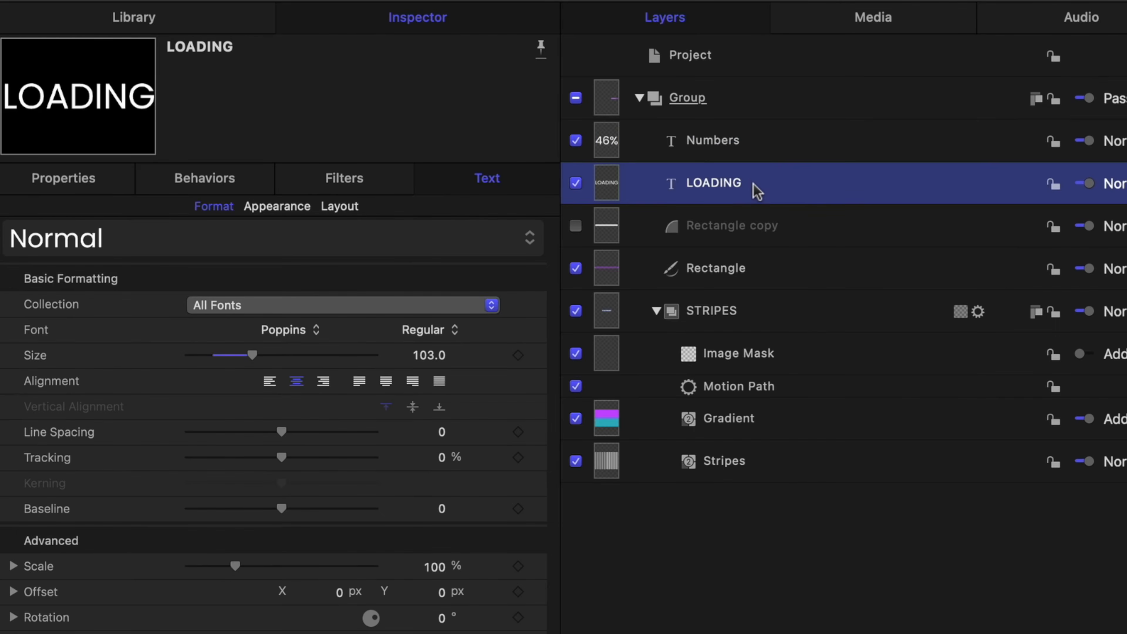
left_click(767, 155, "shift")
right_click(768, 155)
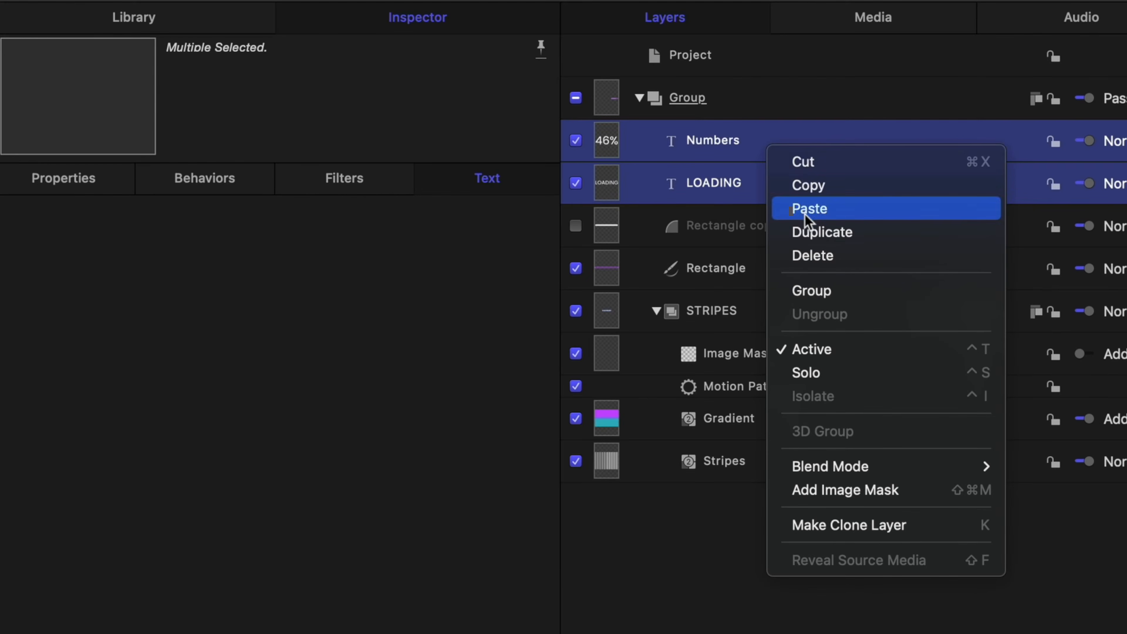
left_click(801, 289)
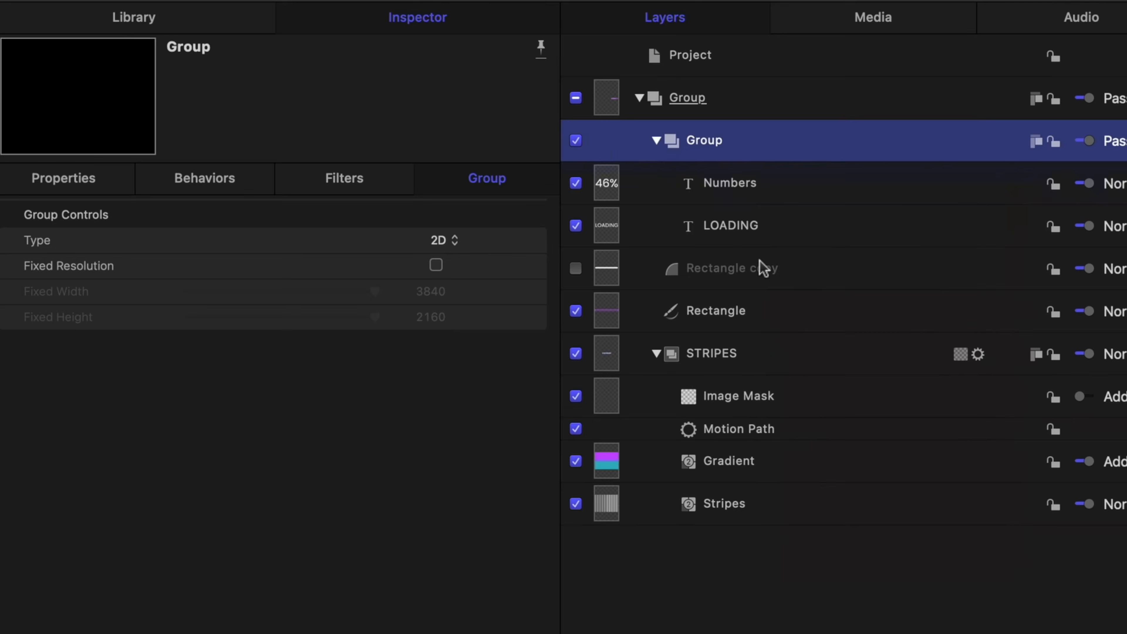
double_click(731, 146)
type("TE")
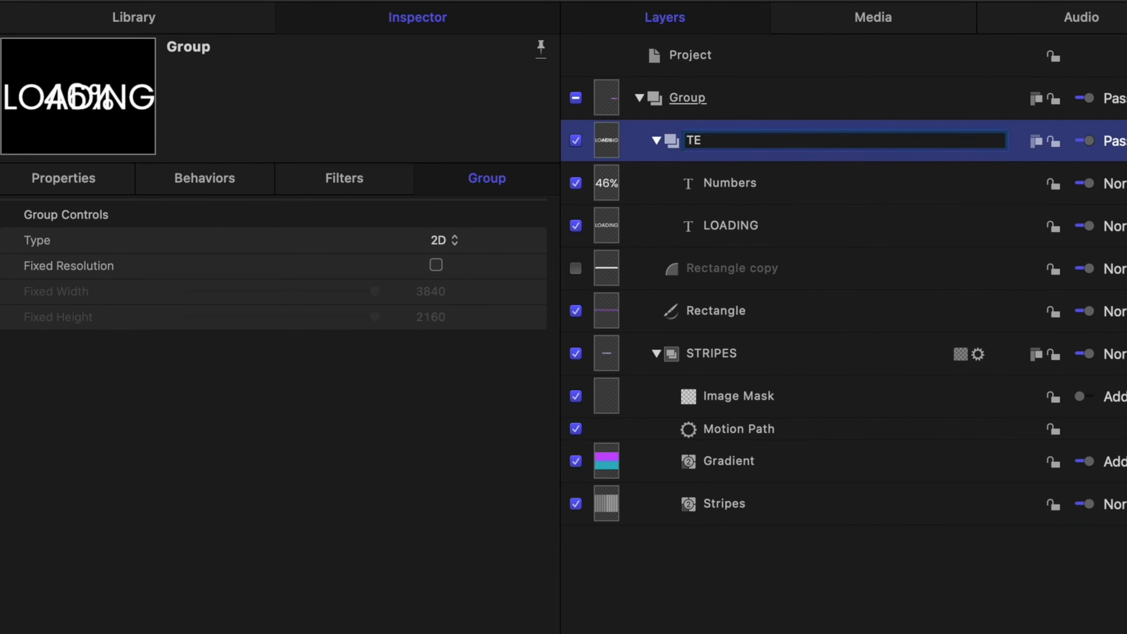
type("XT")
key("Return")
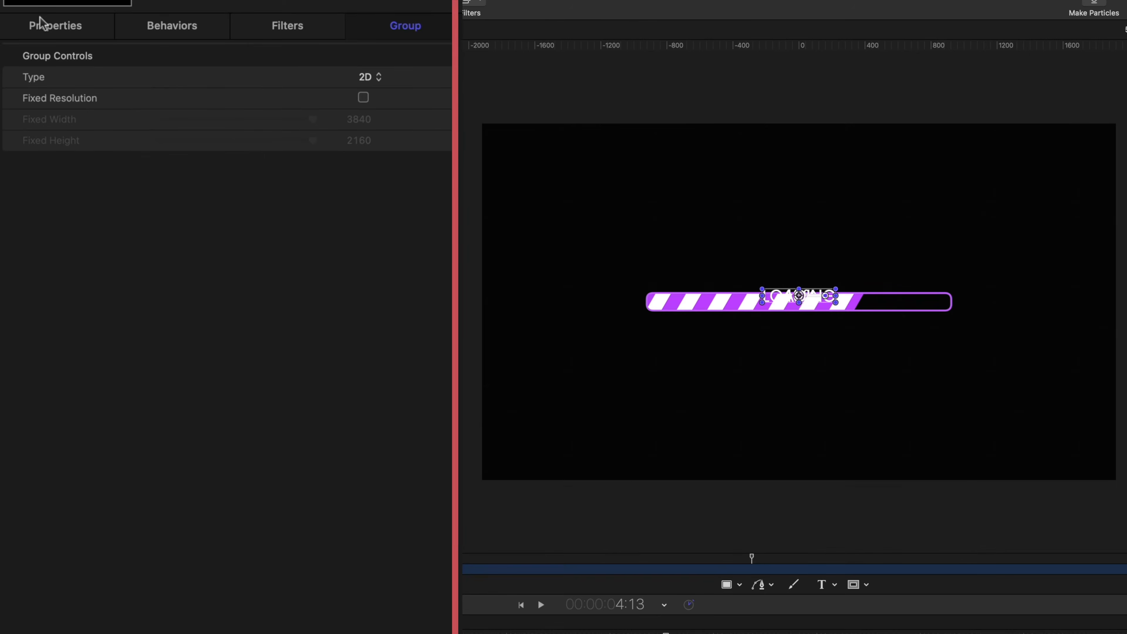
Step: Lower the TEXT group below the loading bar and offset LOADING and Numbers horizontally so they sit side by side, centered under the bar
left_click(41, 25)
left_click_drag(360, 77, 362, 82)
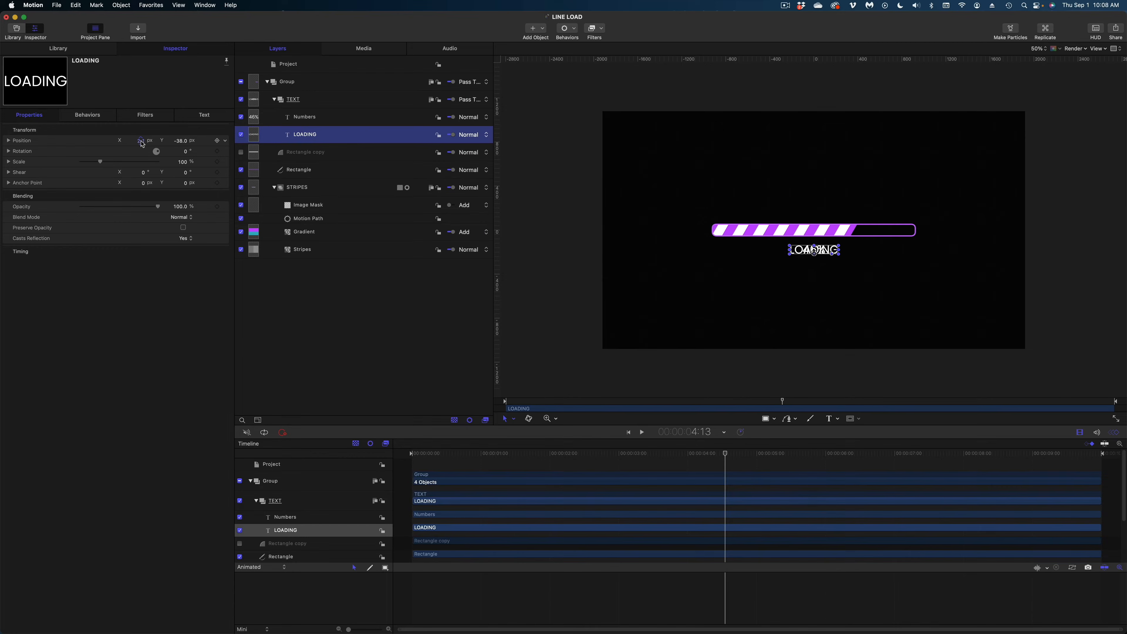
left_click_drag(141, 142, 11, 142)
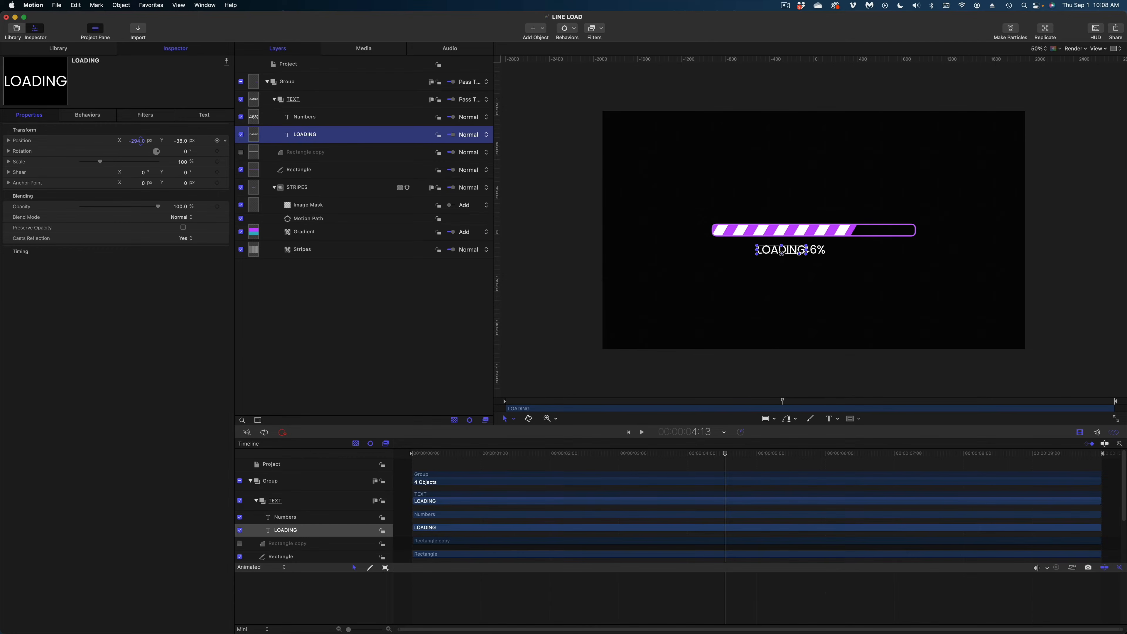
left_click(314, 111)
left_click_drag(140, 142, 180, 142)
key("Down")
key("Up")
key("super+z")
left_click(857, 194)
left_click(1114, 208)
Step: Trim the end of the Numbers layer in the timeline to about where the loading bar fills completely, and scrub through the result
left_click_drag(725, 454, 870, 517)
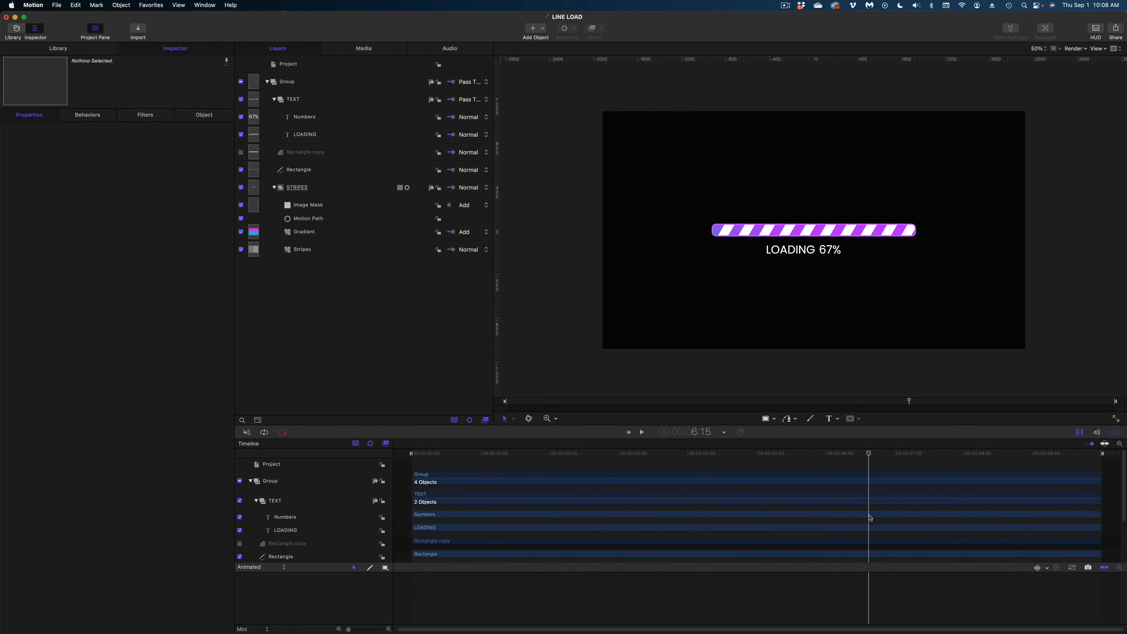
scroll(829, 538, "down", 2)
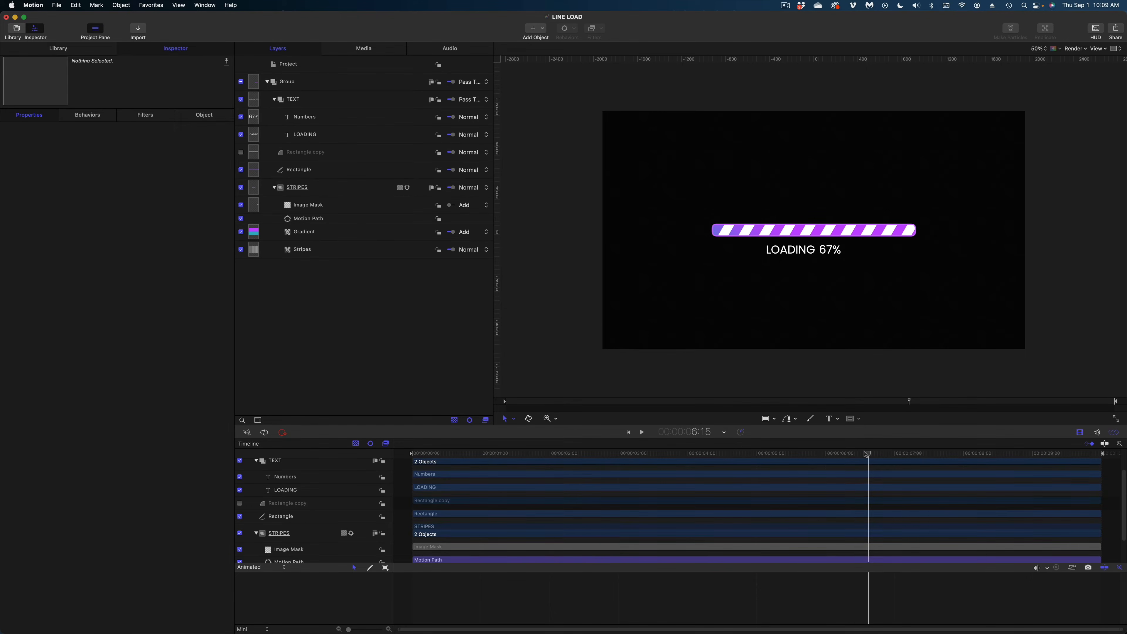
left_click_drag(866, 454, 853, 453)
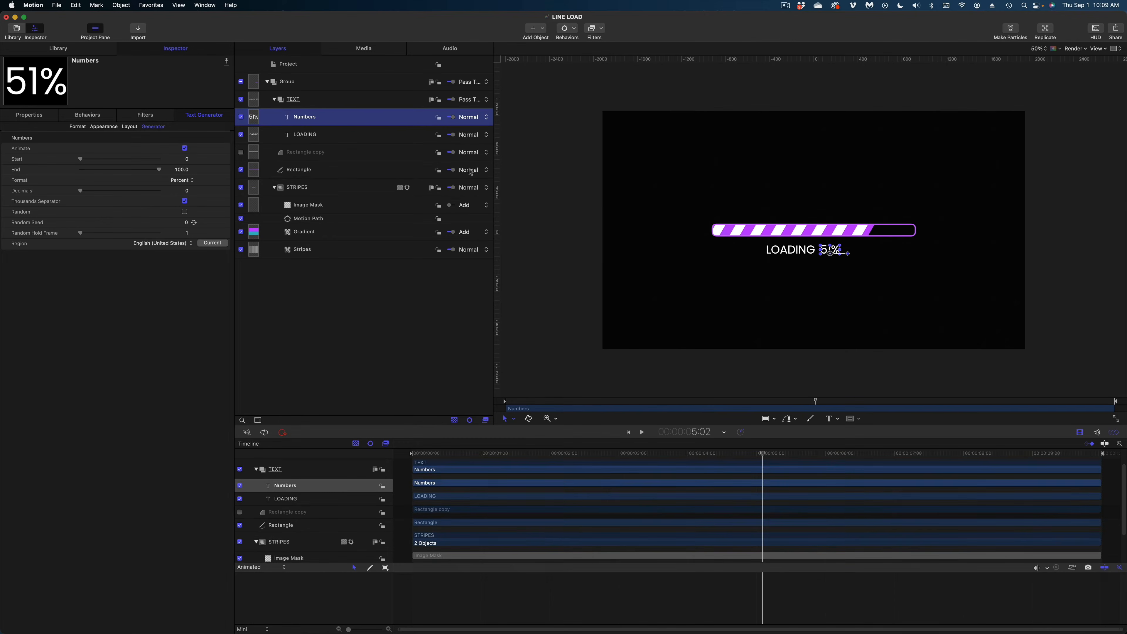
scroll(700, 494, "up", 2)
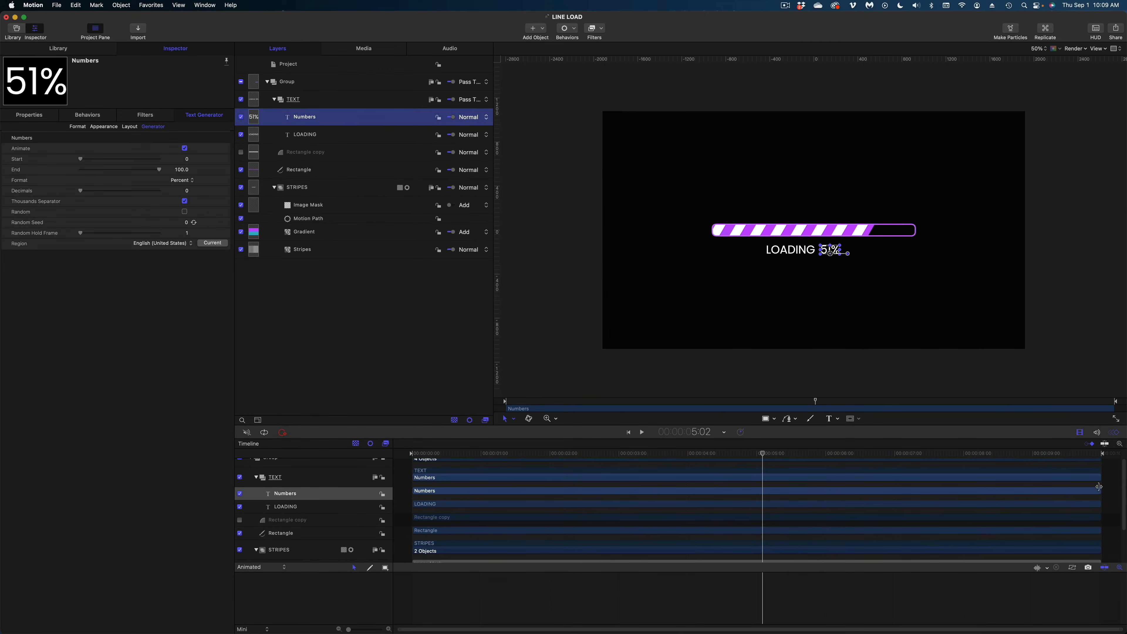
left_click_drag(1099, 490, 894, 489)
left_click(866, 453)
left_click_drag(868, 452, 735, 438)
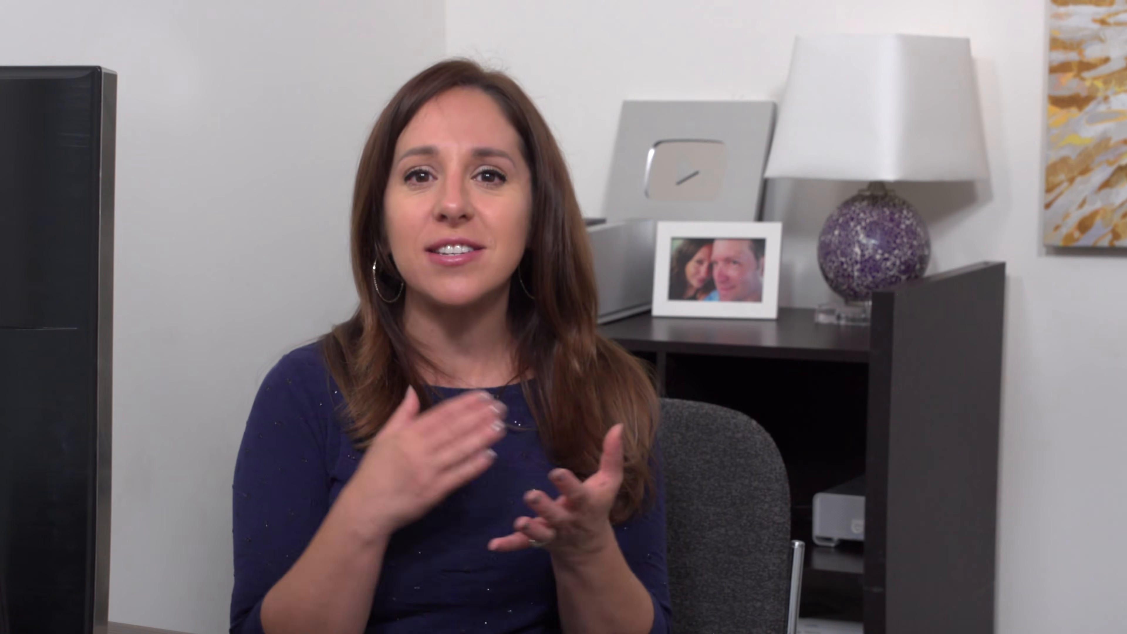
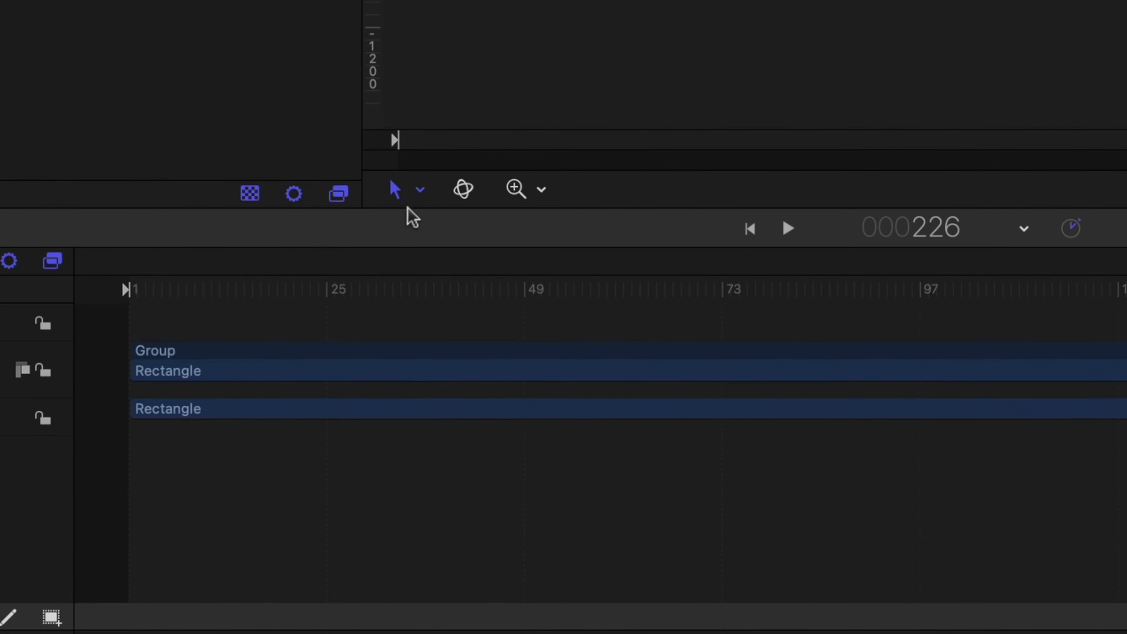
Step: Move the gradient rectangle's anchor point straight up to the middle of its top edge with the Anchor Point tool
left_click(422, 193)
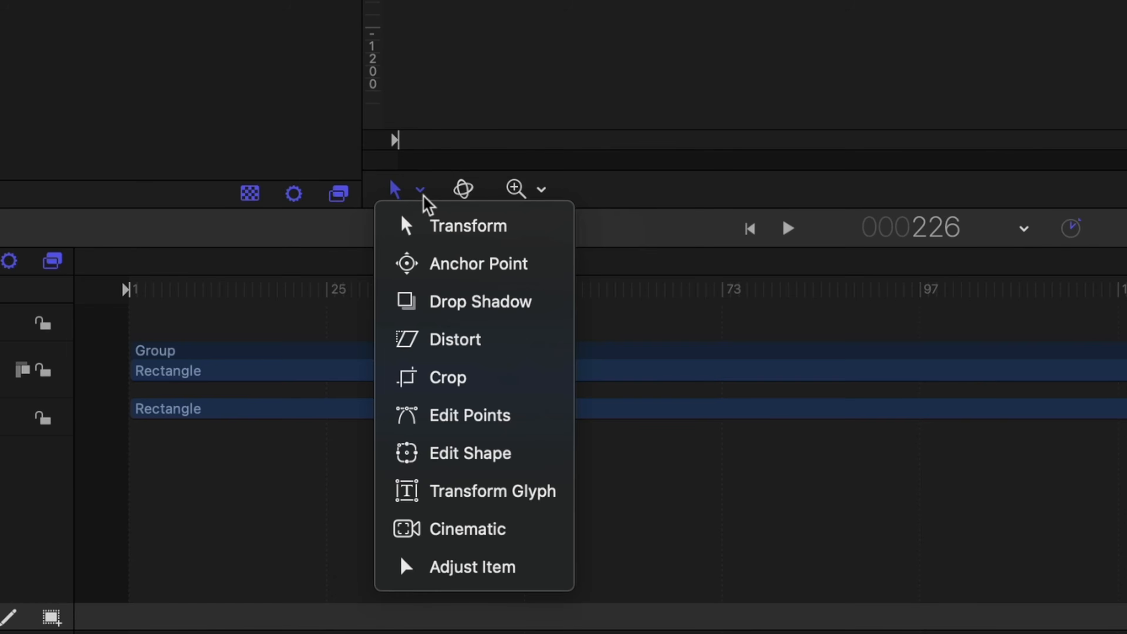
left_click(456, 266)
right_click(454, 424)
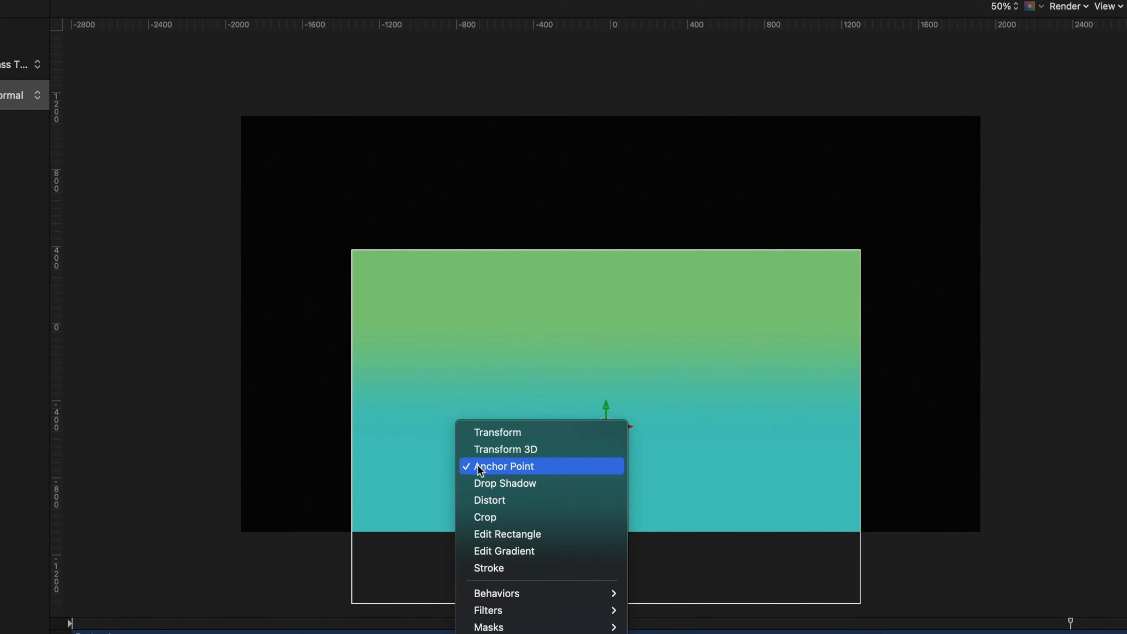
left_click(562, 339)
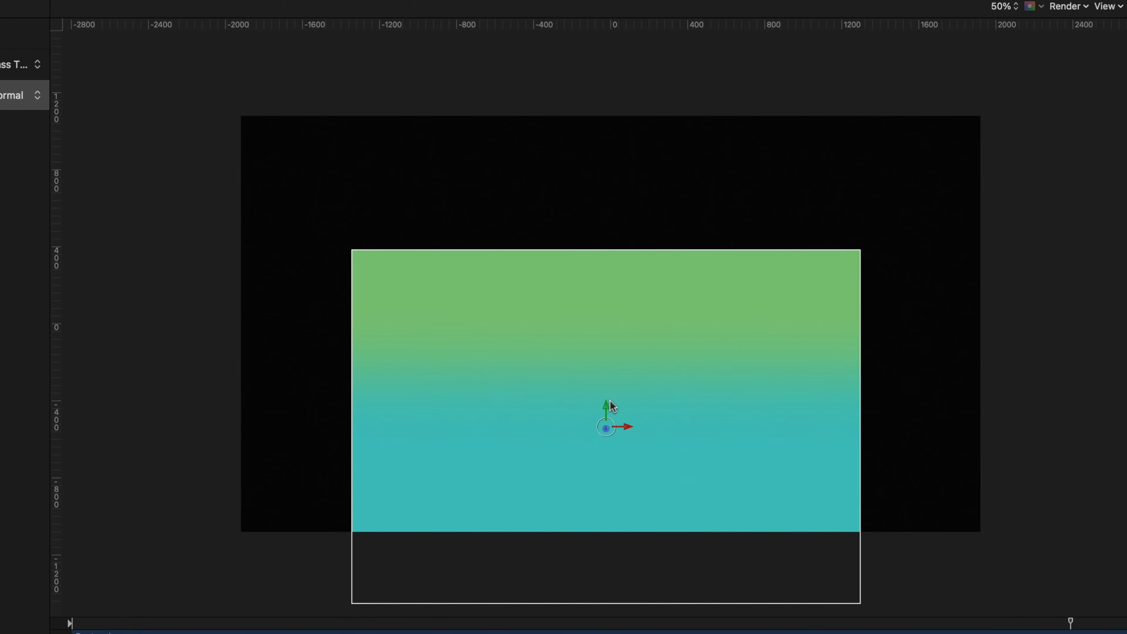
left_click_drag(610, 401, 604, 233)
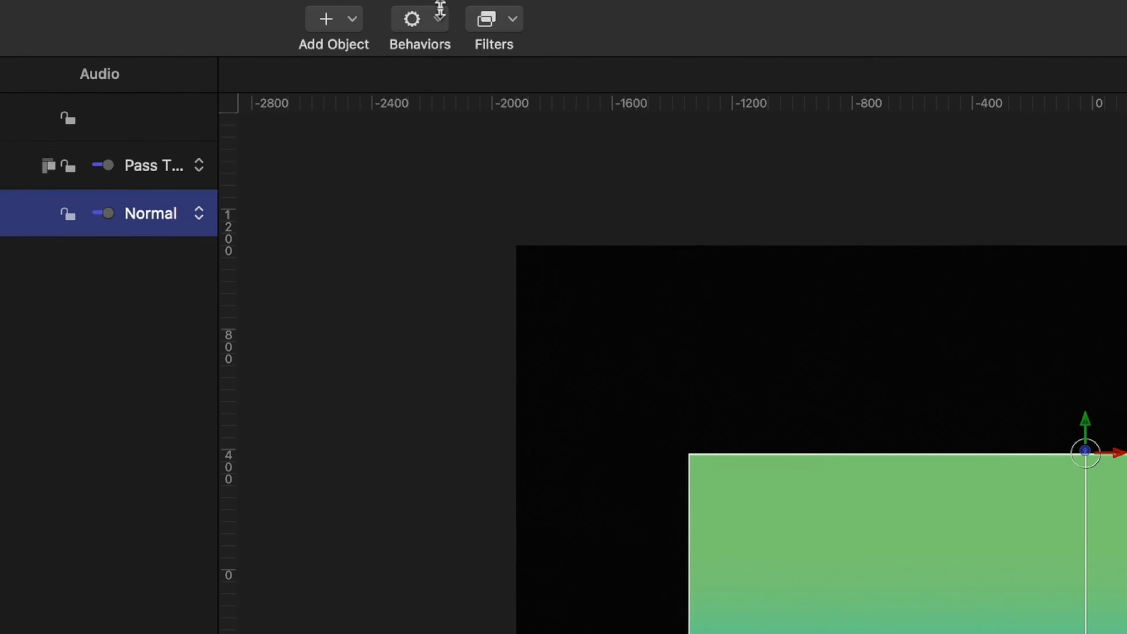
Step: Add an Oscillate parameter behavior to the rectangle and apply it to its Z rotation
left_click(575, 29)
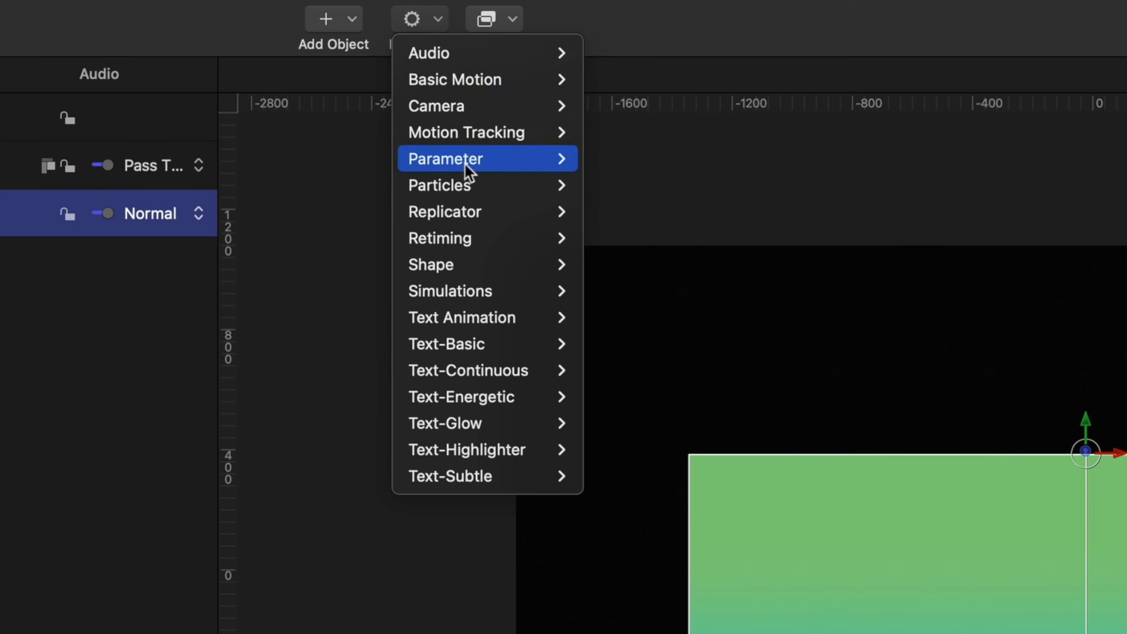
mouse_move(465, 161)
left_click(675, 397)
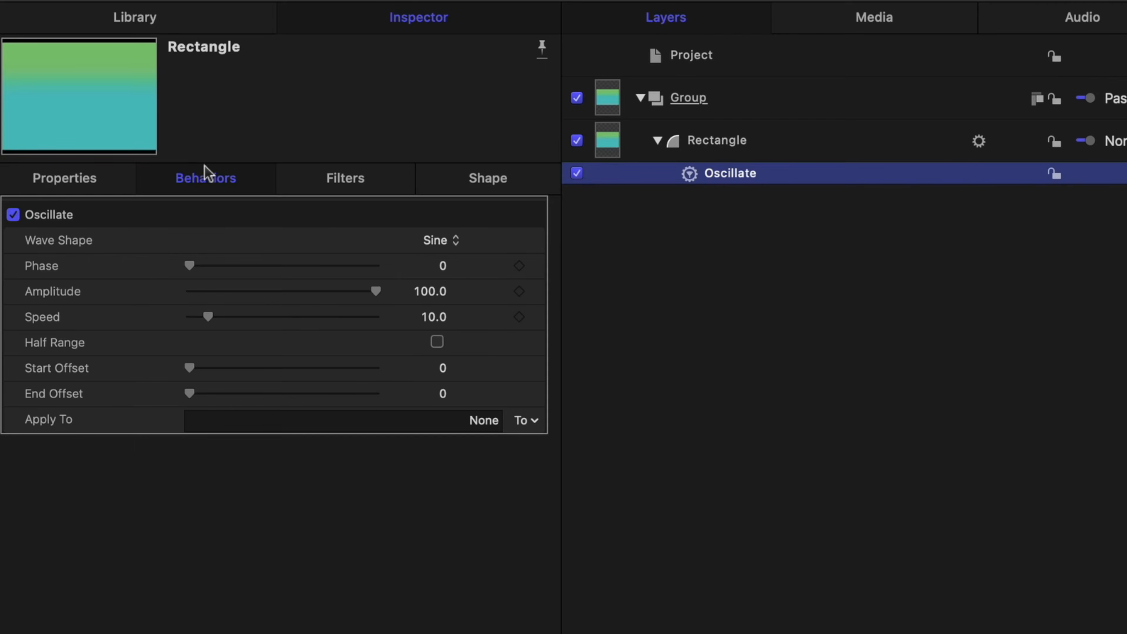
left_click(540, 427)
mouse_move(559, 446)
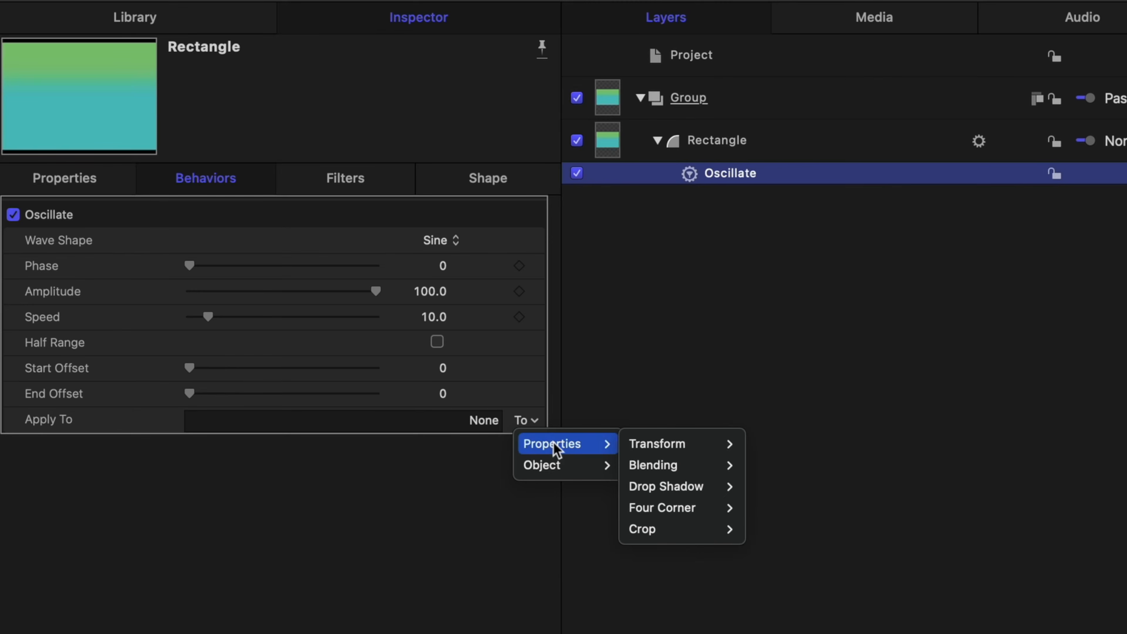
mouse_move(646, 452)
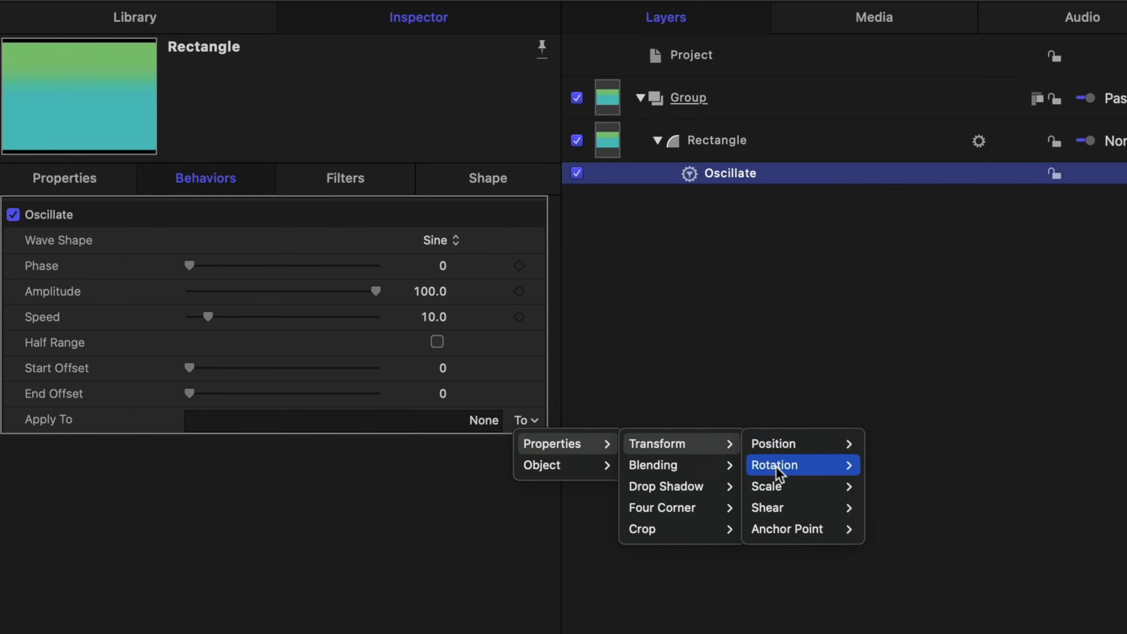
mouse_move(781, 470)
left_click(873, 594)
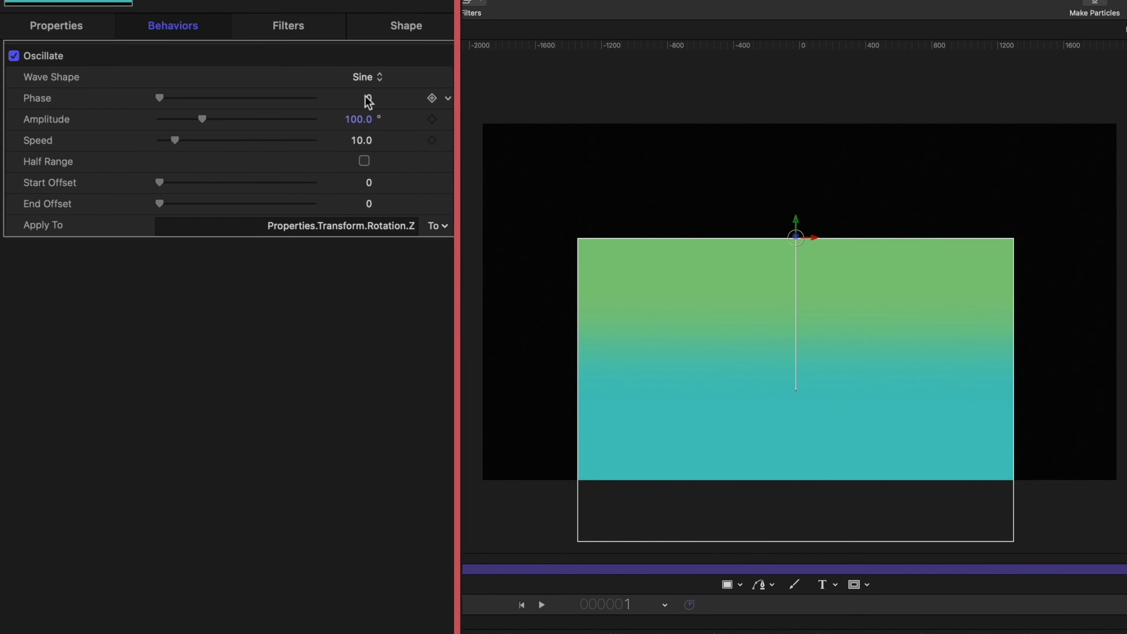
Step: Set the Oscillate behavior's amplitude to 19° and speed to 25, and preview the rocking motion
left_click(365, 126)
type("19")
key("Return")
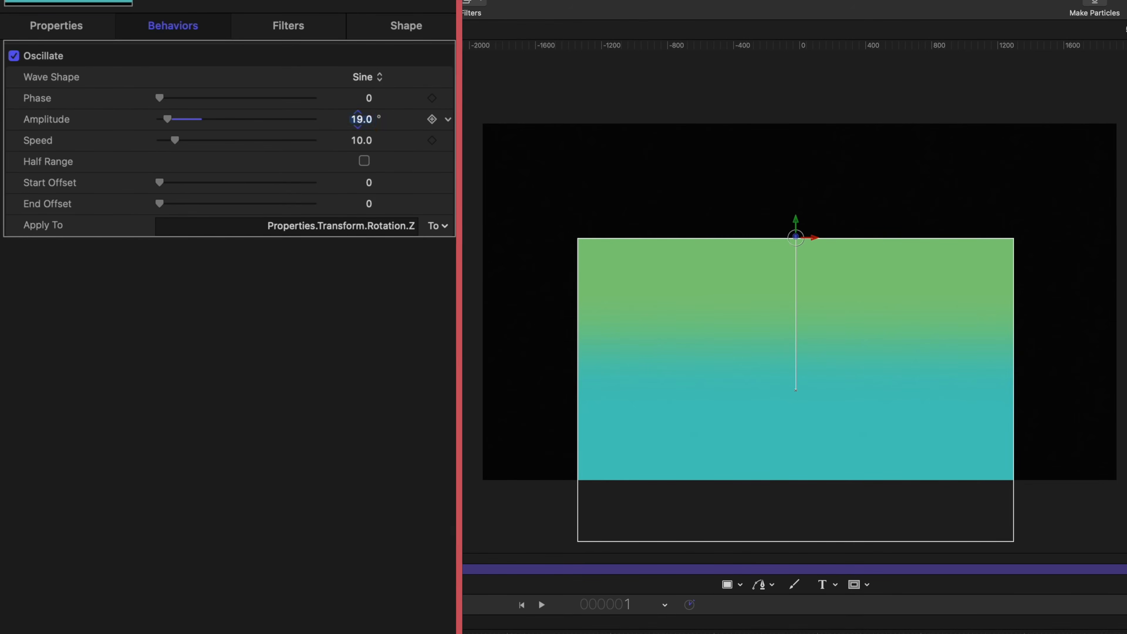
left_click(361, 141)
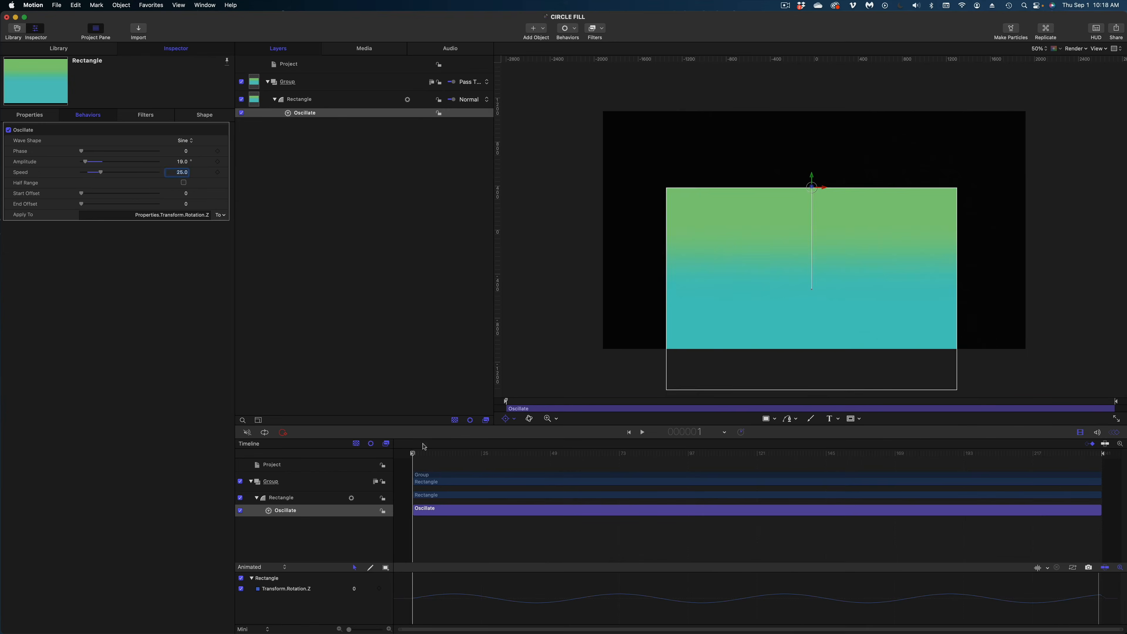
left_click_drag(422, 451, 337, 409)
Step: Add a Bulge distortion filter to the gradient rectangle and move its center up to just above the middle of the top edge
left_click(329, 105)
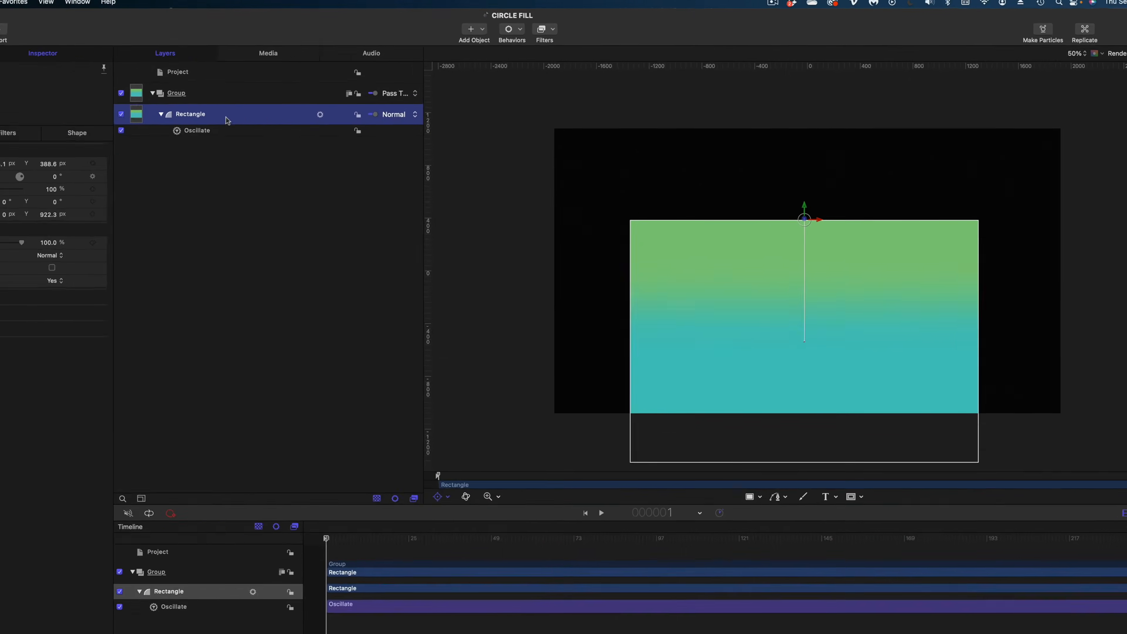
left_click(595, 28)
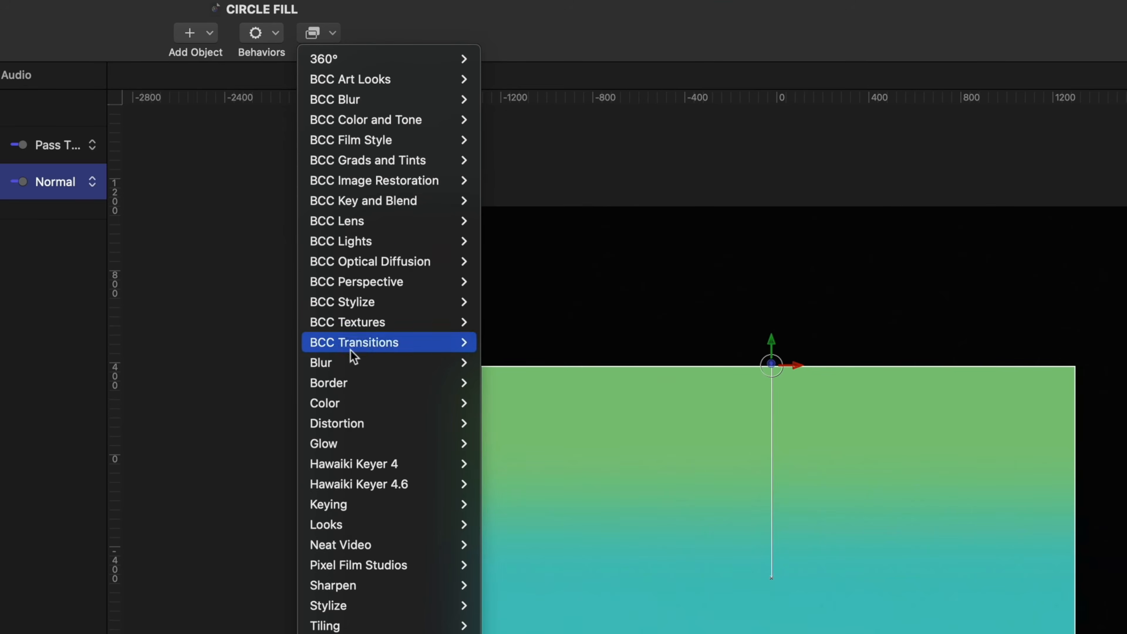
mouse_move(365, 430)
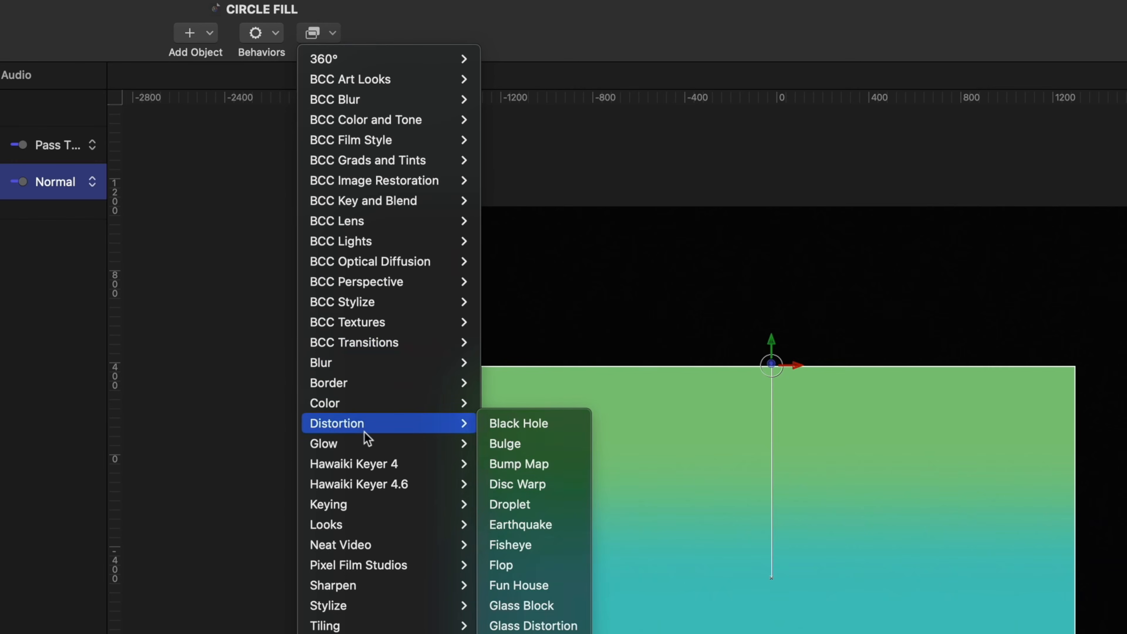
left_click(525, 445)
left_click_drag(812, 279, 811, 180)
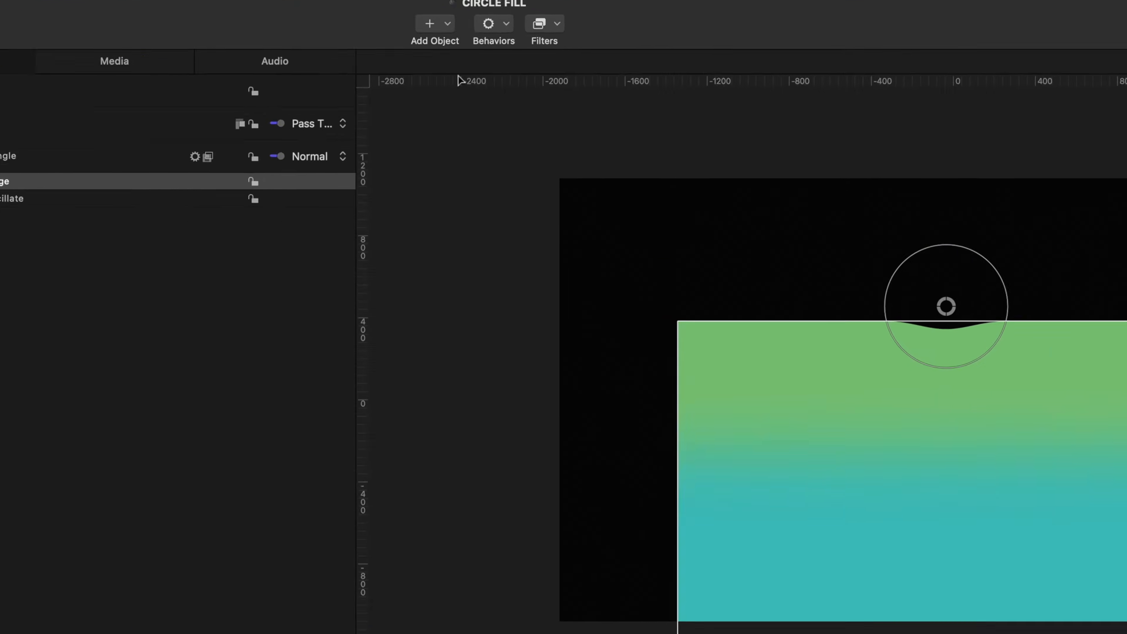
Step: Add a second Oscillate parameter behavior to the rectangle and apply it to the Bulge filter's Center X
left_click(574, 29)
mouse_move(443, 174)
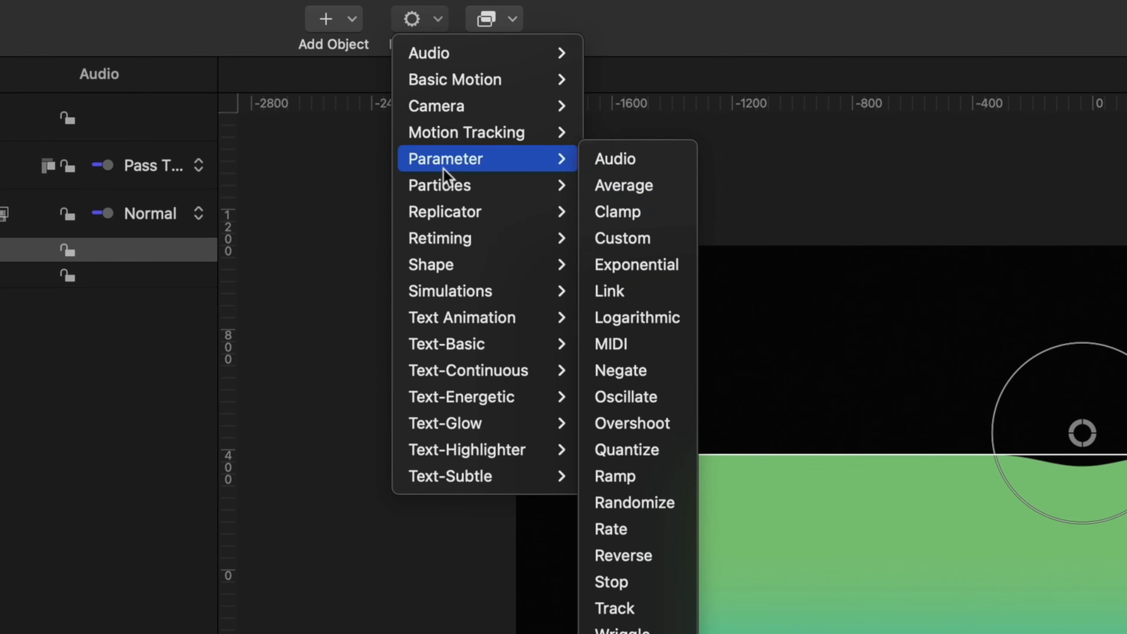
left_click(628, 397)
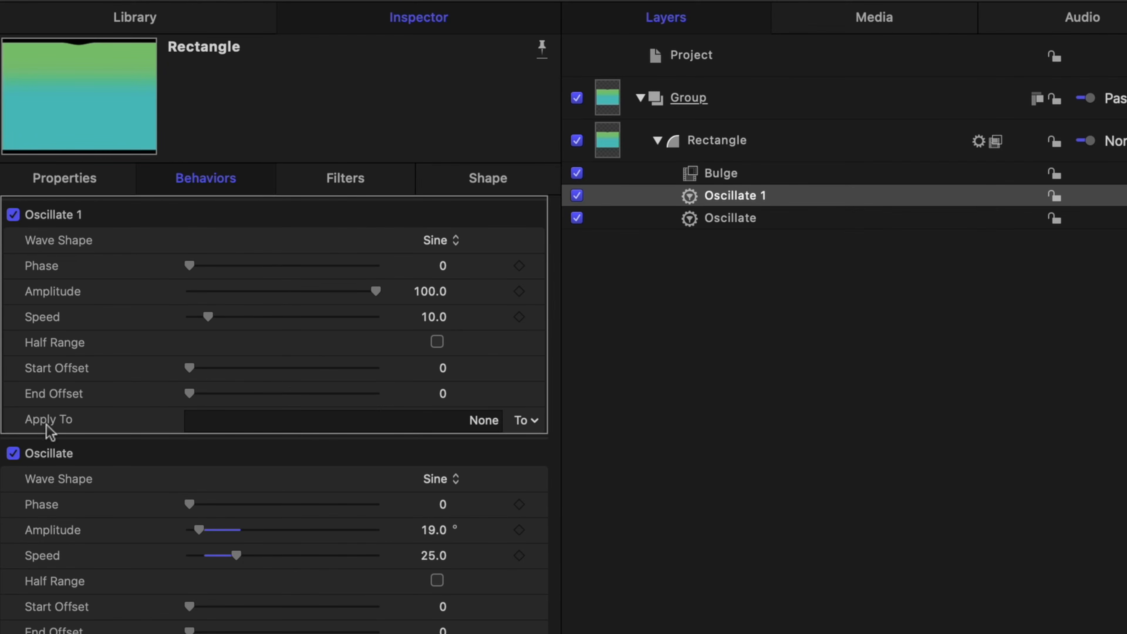
left_click(534, 421)
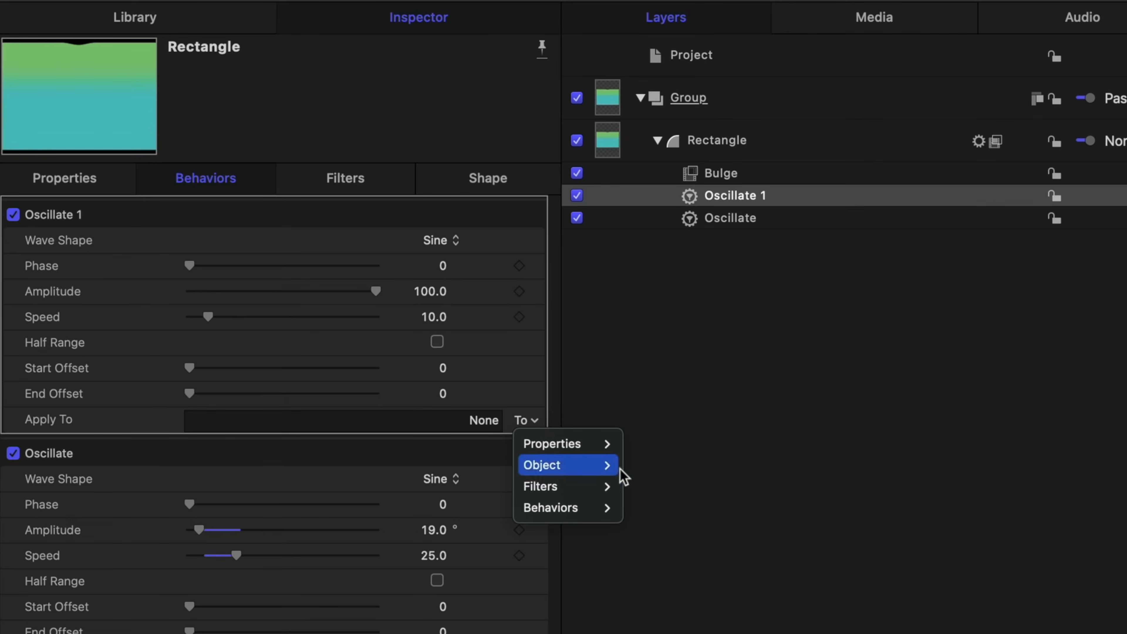
mouse_move(608, 486)
mouse_move(710, 494)
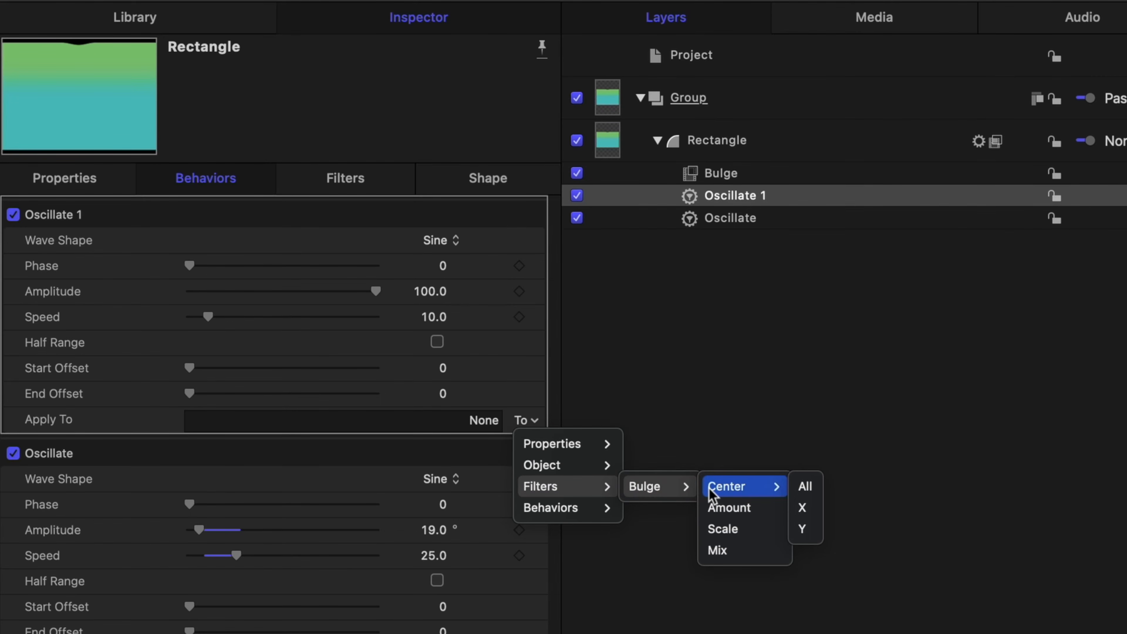
left_click(801, 507)
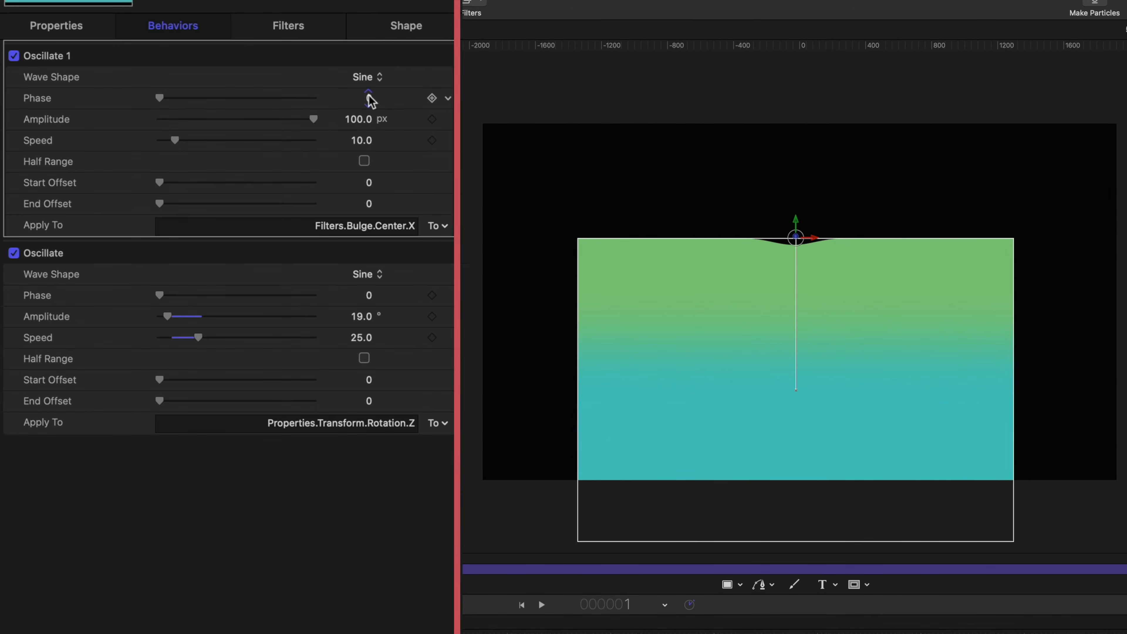
Step: Set the Bulge oscillation's amplitude to 0.17 and speed to 27, and preview the animation
double_click(363, 121)
type("0.17")
key("Return")
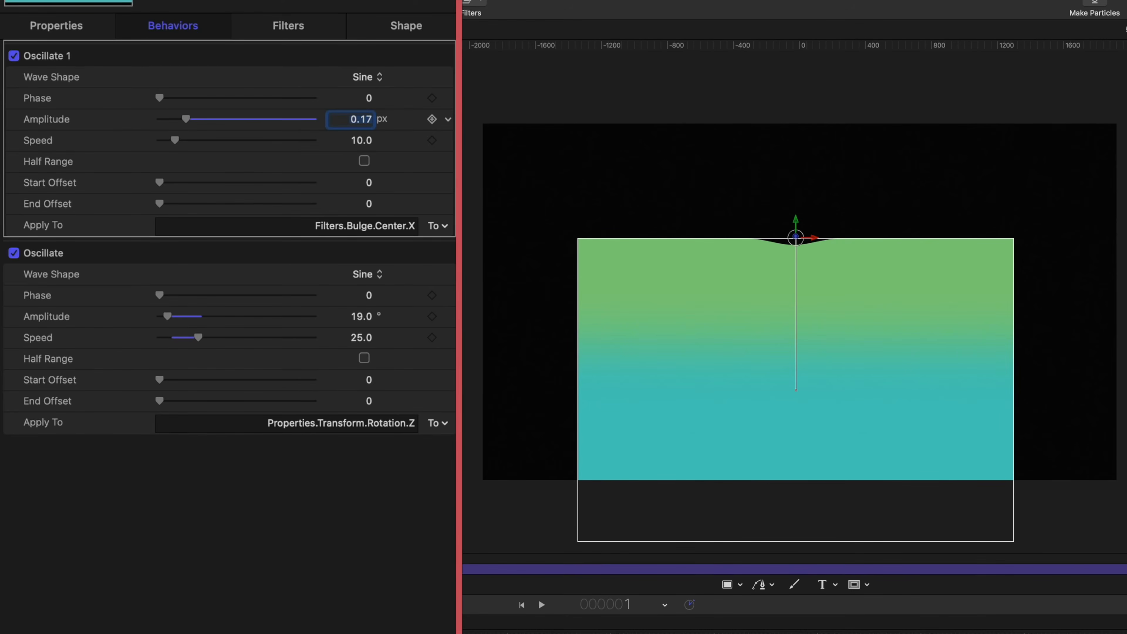
double_click(359, 141)
type("2")
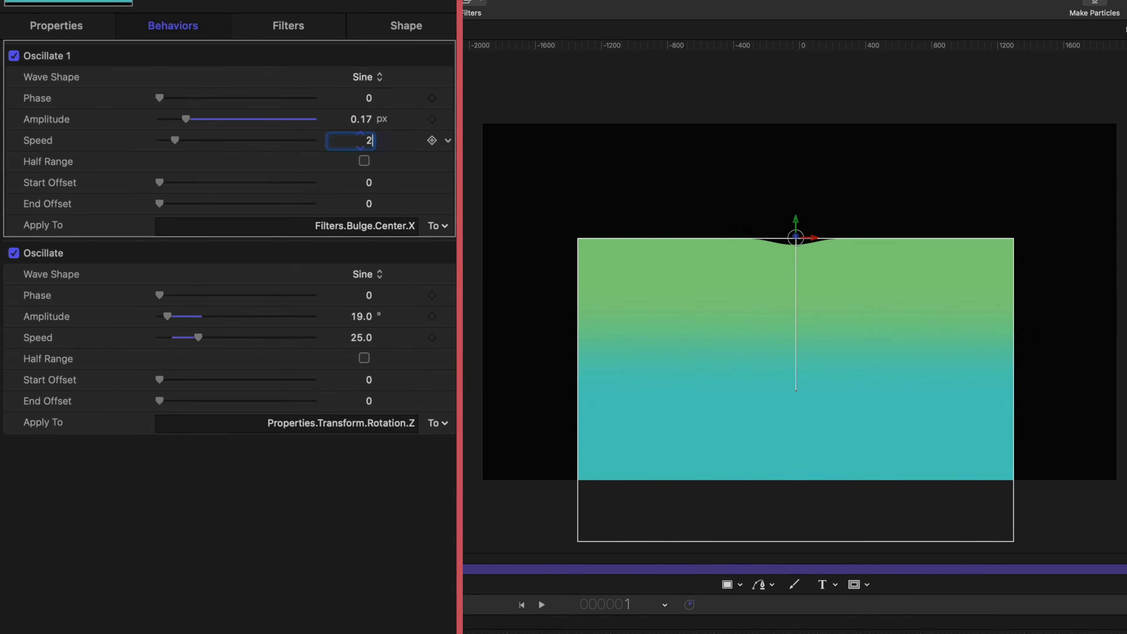
type("7")
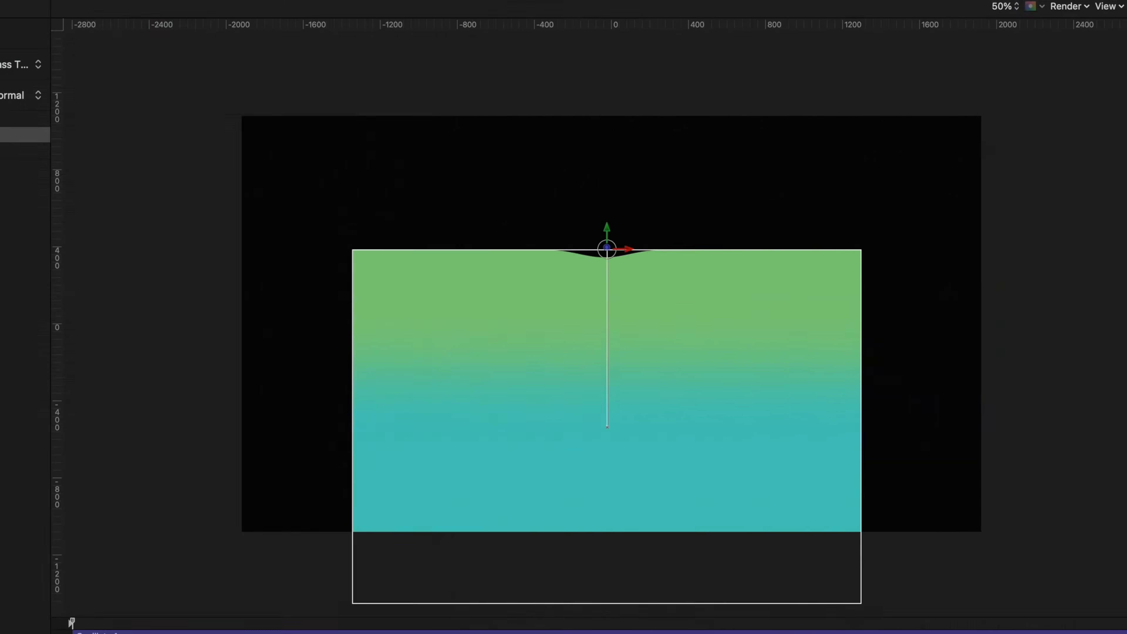
key("space")
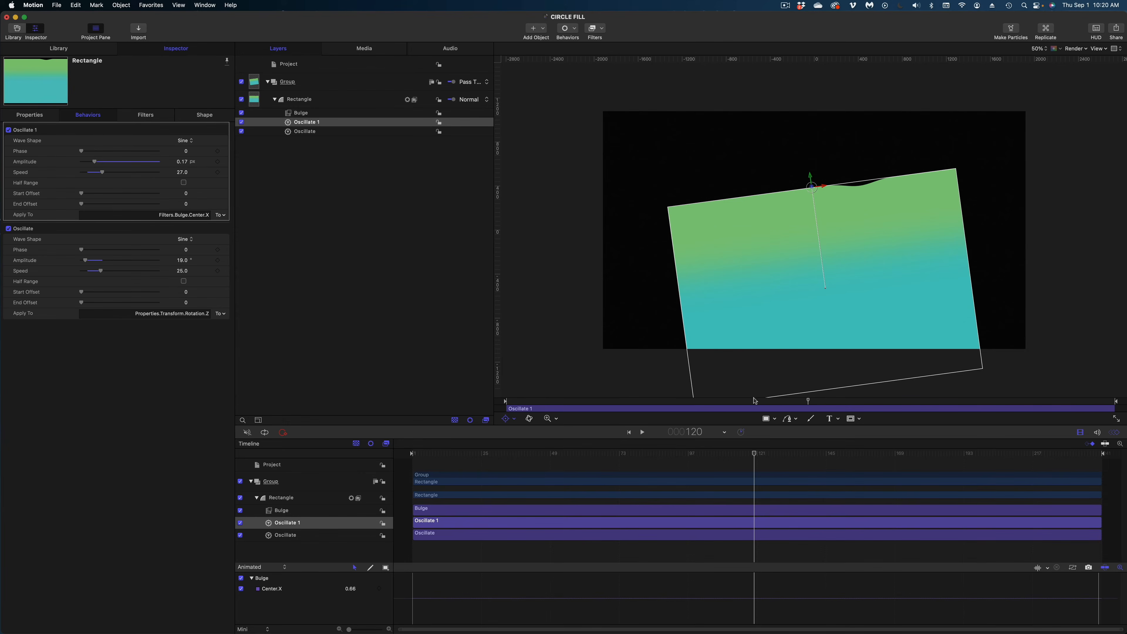
Step: Lower the Bulge filter's scale and increase its amount to shape a larger wave in the rectangle's top edge
left_click(308, 114)
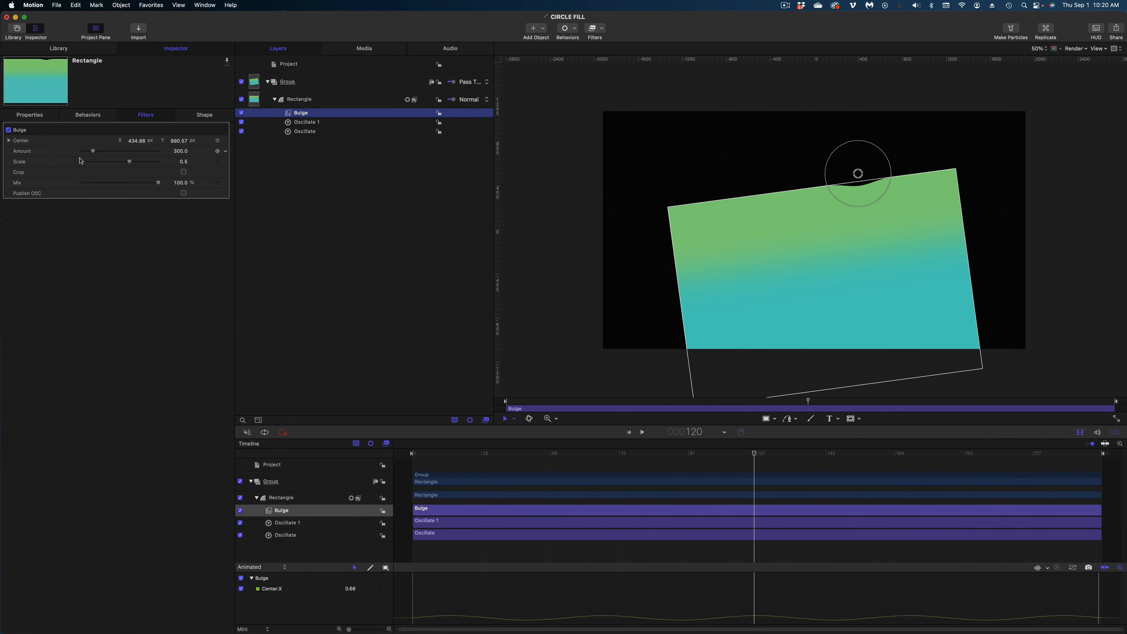
left_click_drag(129, 161, 99, 161)
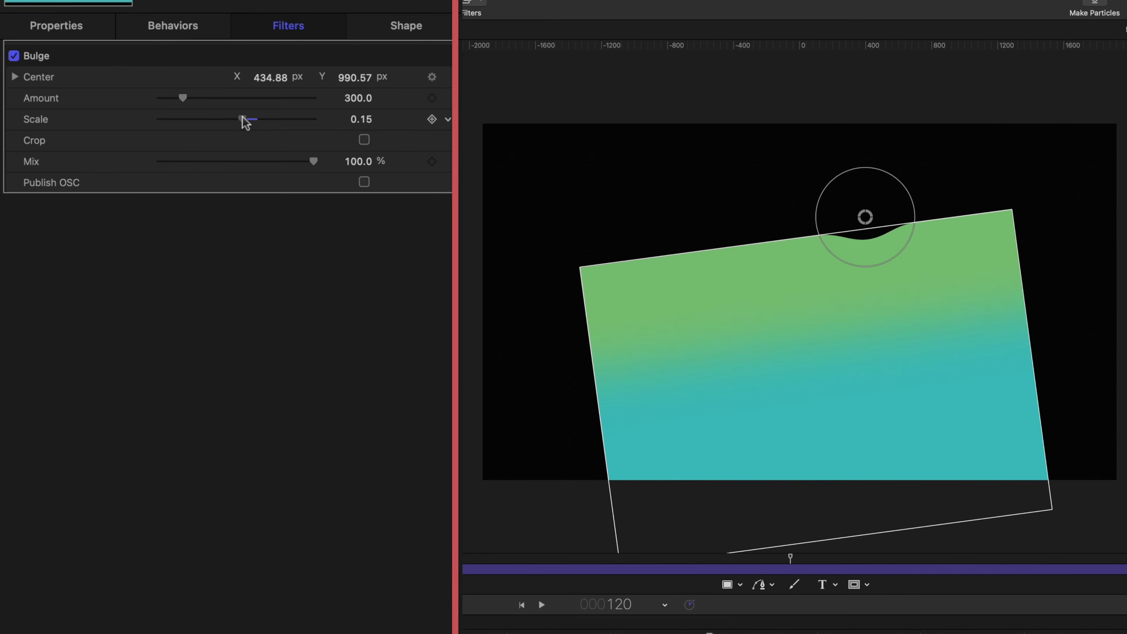
left_click_drag(185, 100, 217, 101)
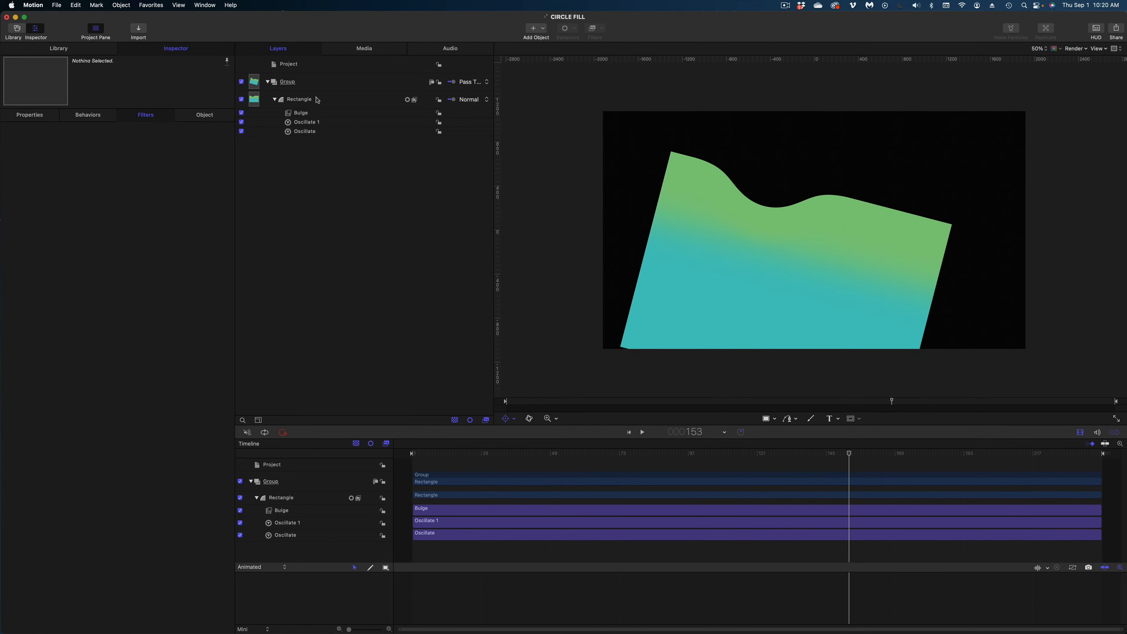
Step: Add a Motion Path basic motion behavior to the rectangle and return the playhead to the first frame
left_click(317, 100)
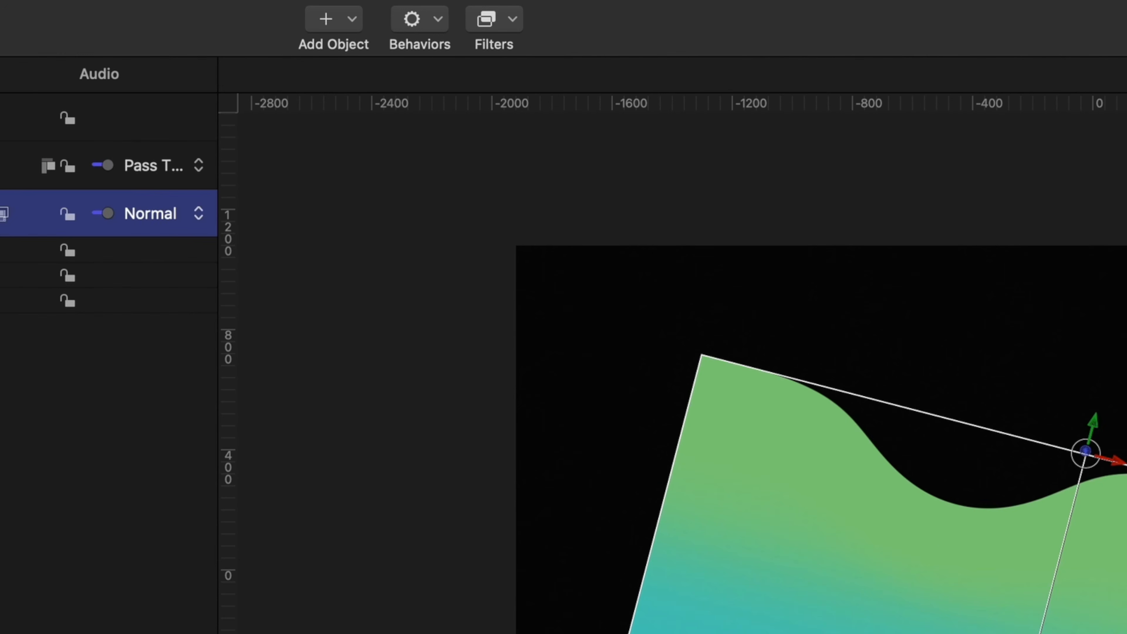
left_click(415, 20)
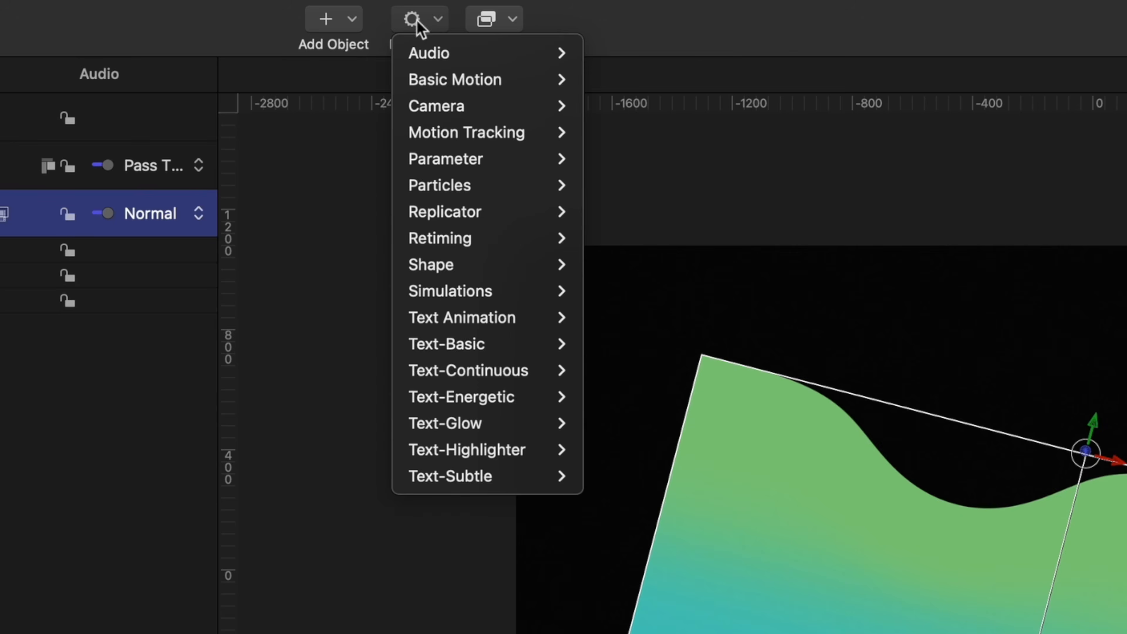
mouse_move(440, 84)
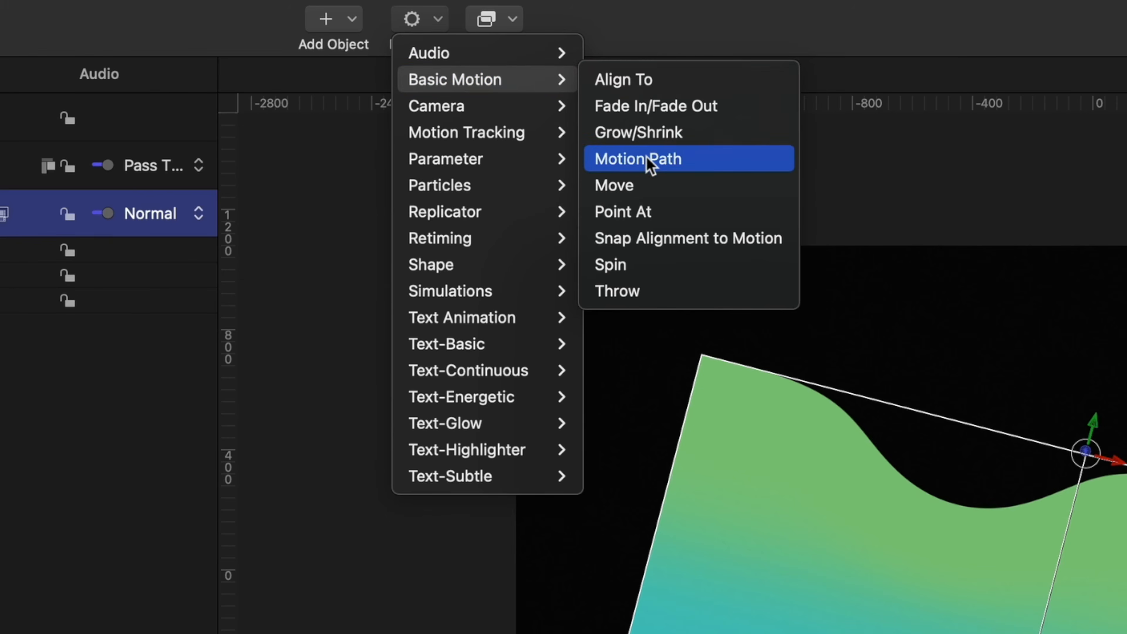
left_click(650, 160)
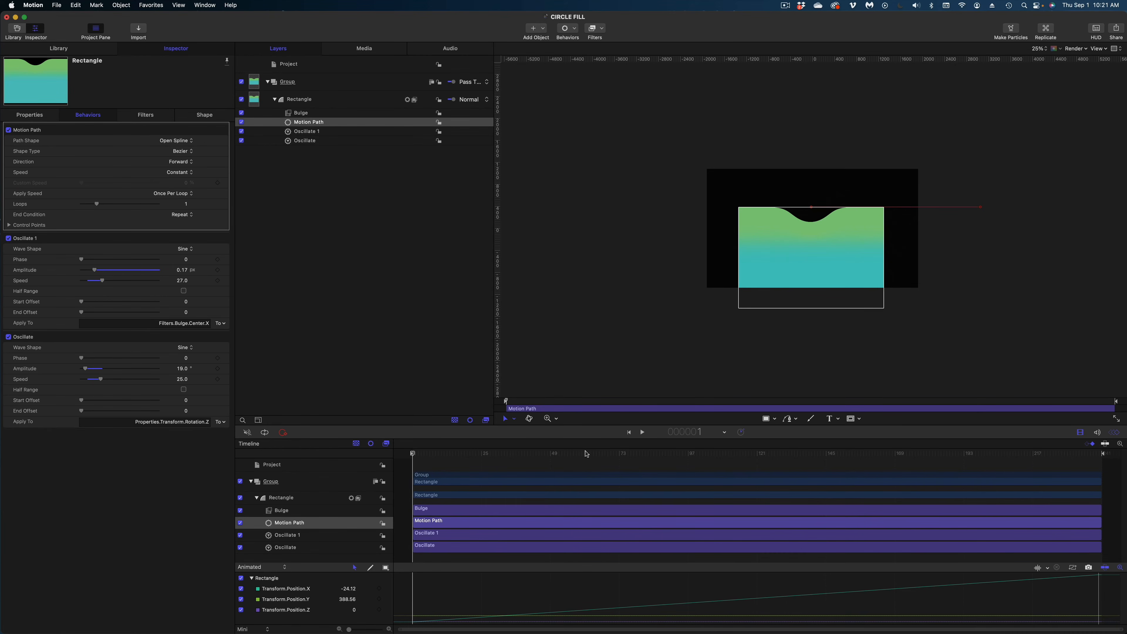
left_click_drag(585, 453, 387, 443)
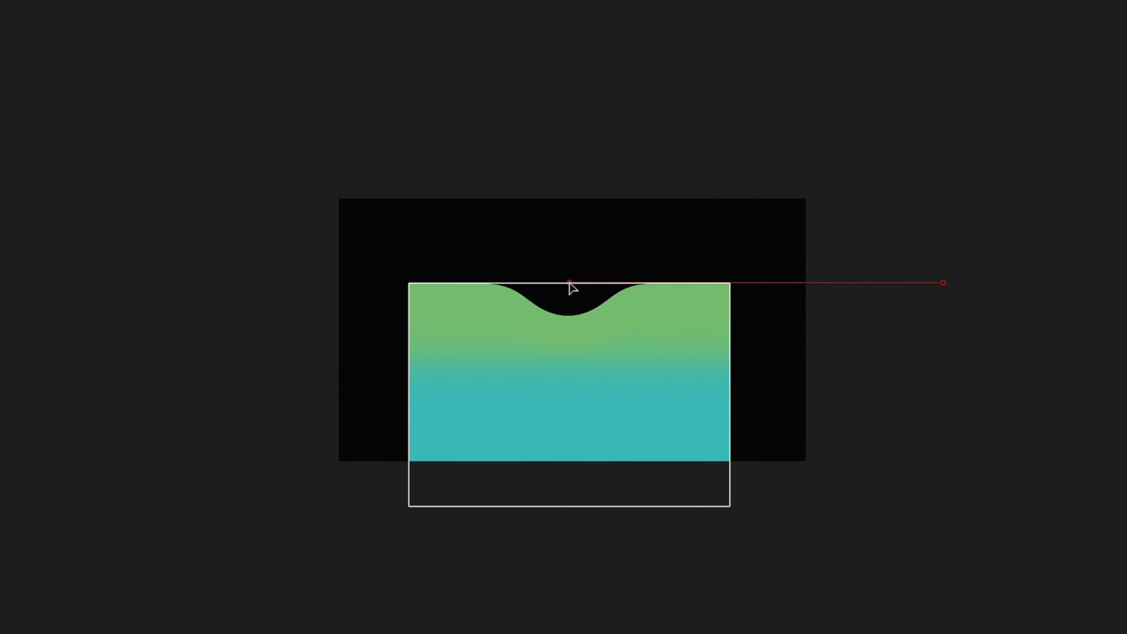
Step: Make the motion path vertical, starting in the lower part of the canvas and ending just above its upper edge
left_click_drag(812, 208, 810, 230)
left_click_drag(569, 341, 568, 394)
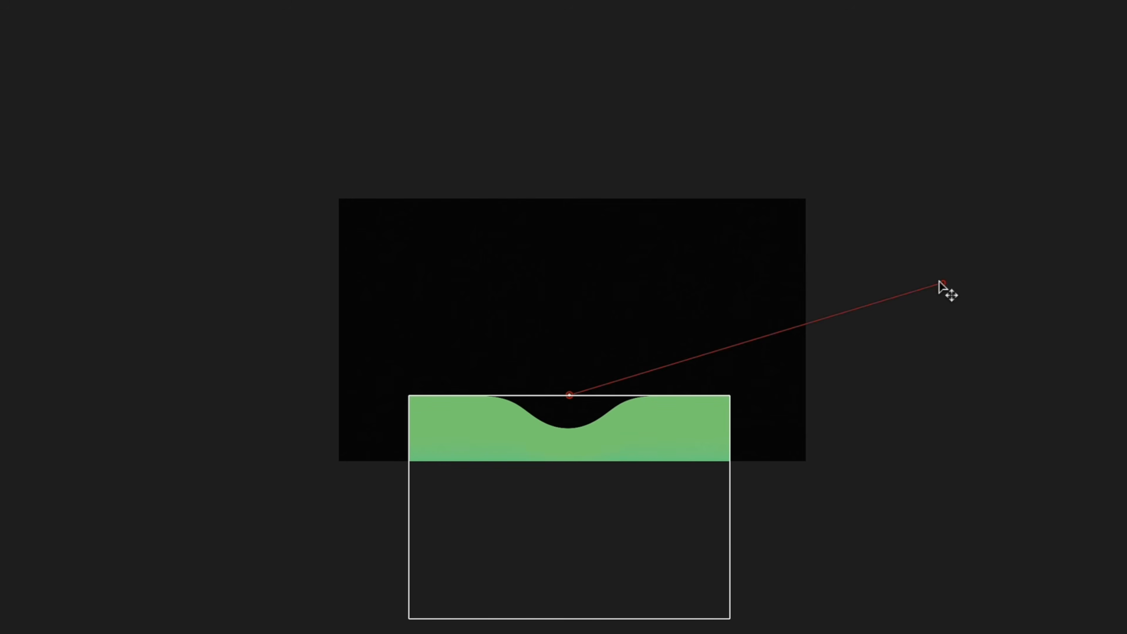
left_click_drag(942, 285, 564, 144)
left_click(552, 329)
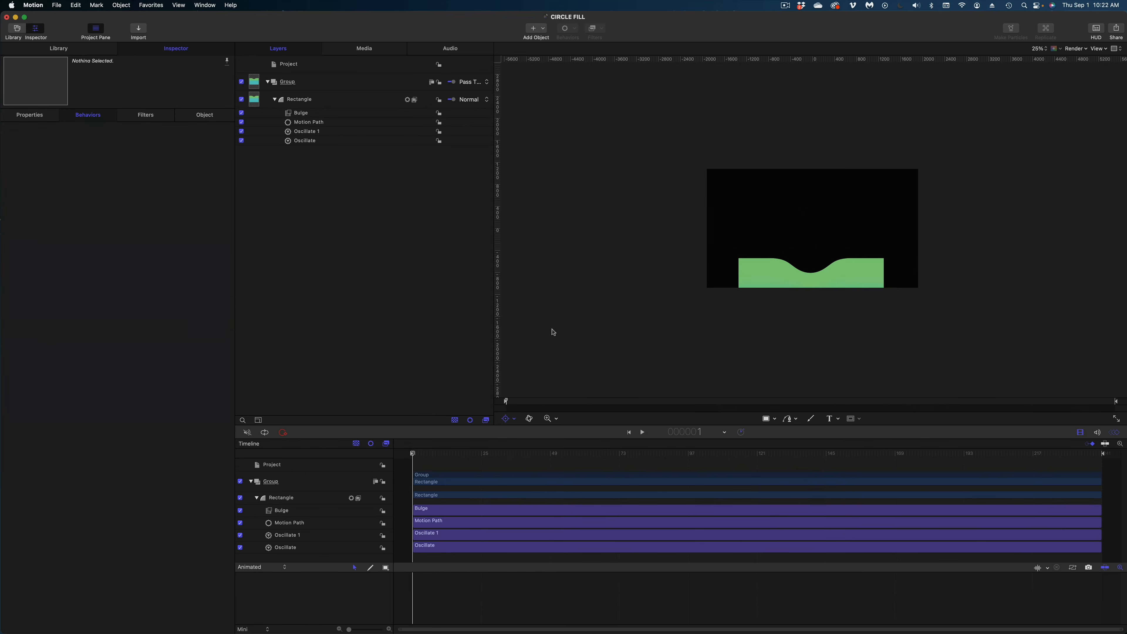
key("super+equal")
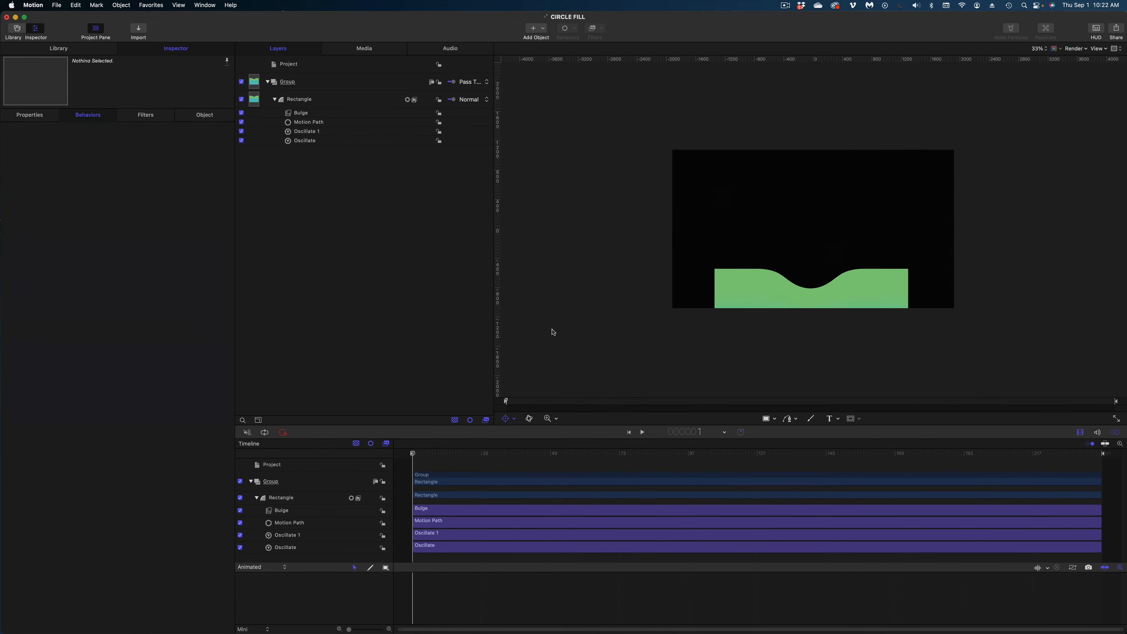
Step: Hide the gradient rectangle layer and deselect it
left_click(328, 104)
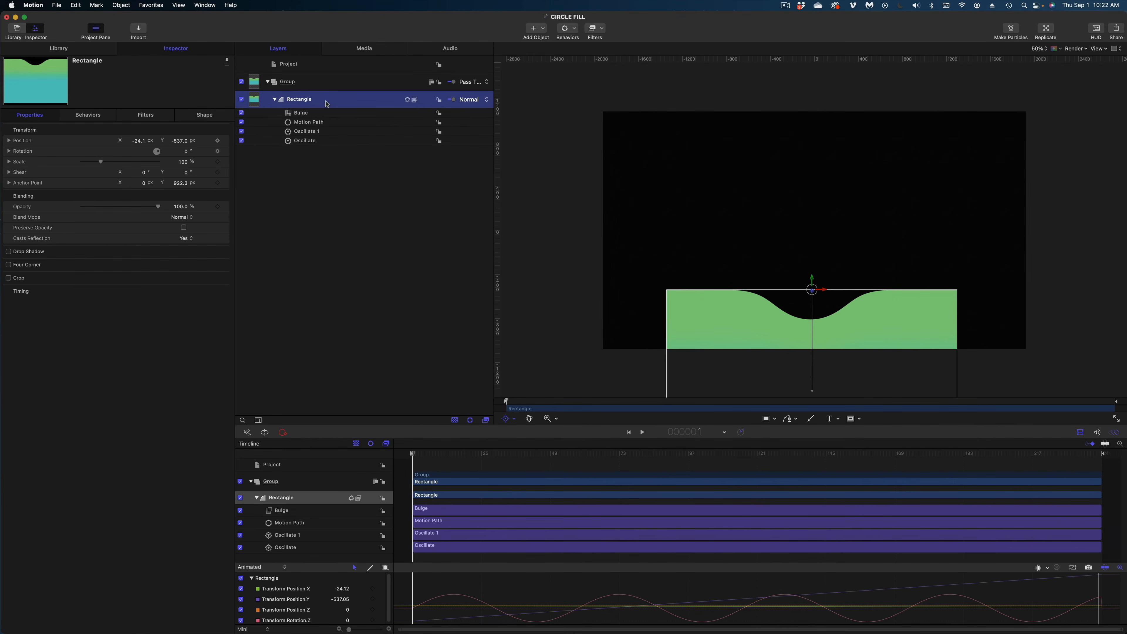
left_click(242, 99)
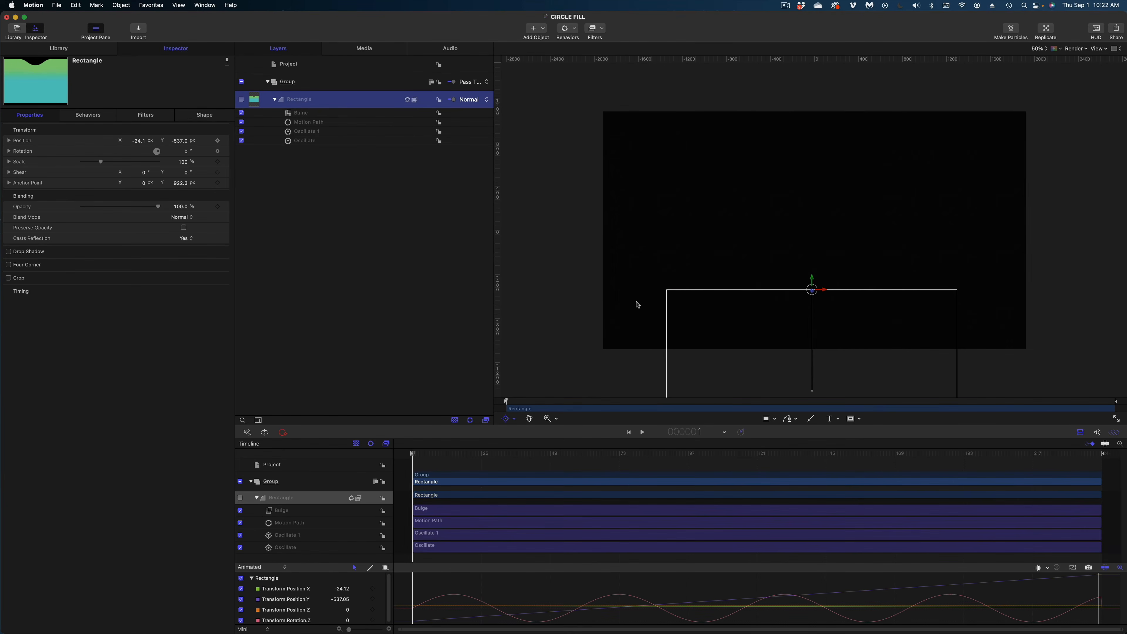
left_click(608, 321)
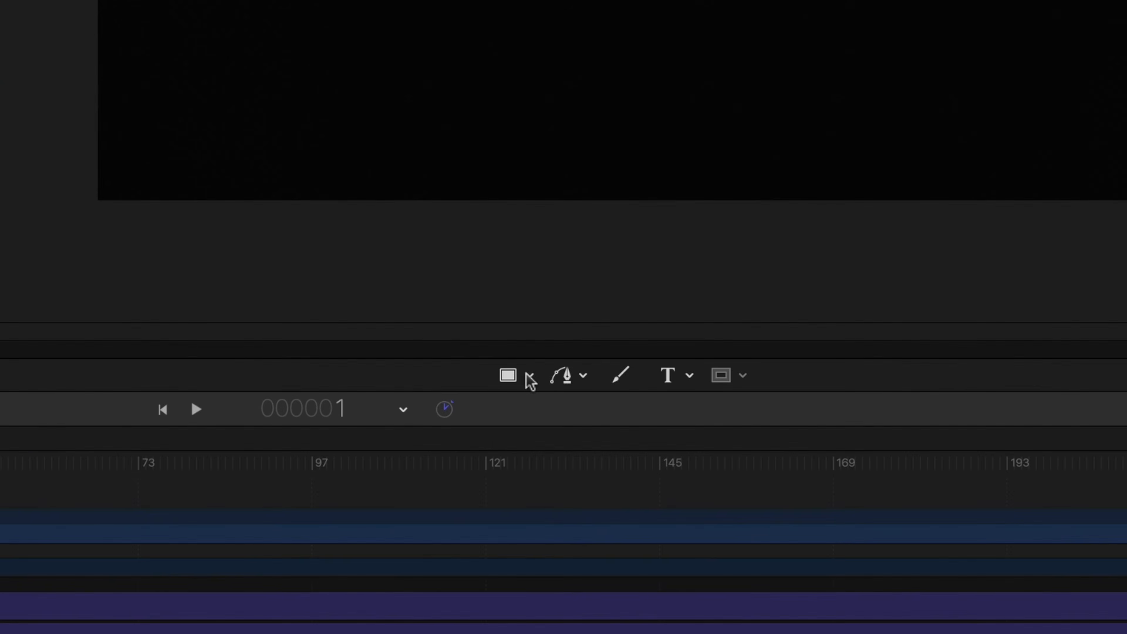
Step: Draw an outlined circle in the middle of the canvas with the Circle tool and reset its position to 0, 0
left_click(774, 419)
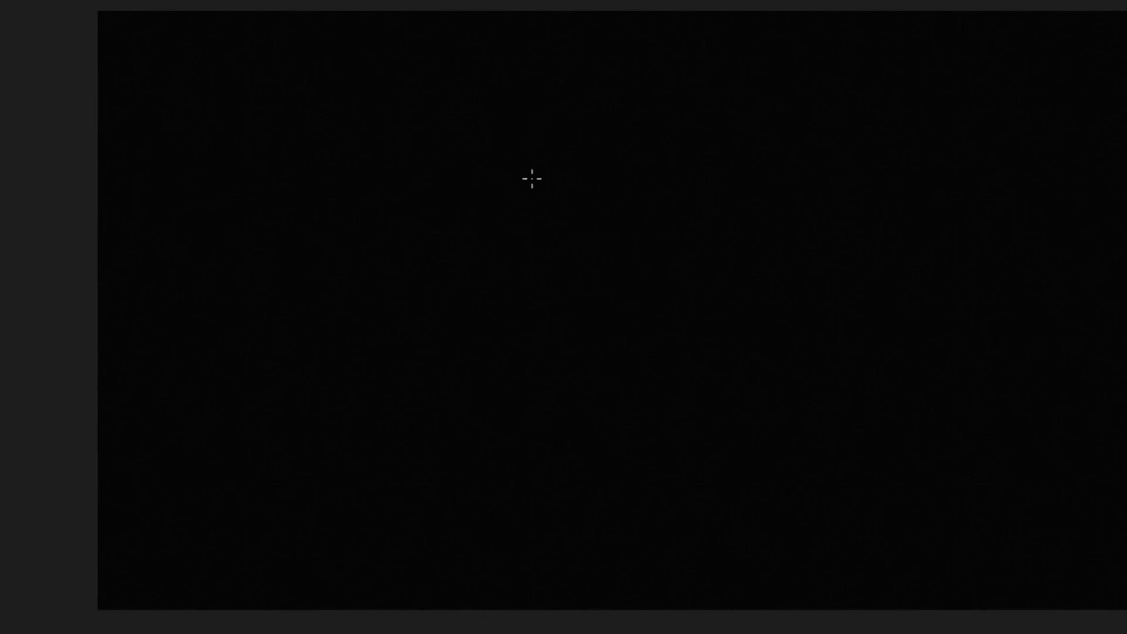
mouse_move(544, 238)
left_mouse_down()
mouse_move(751, 457)
mouse_move(749, 447)
left_mouse_up()
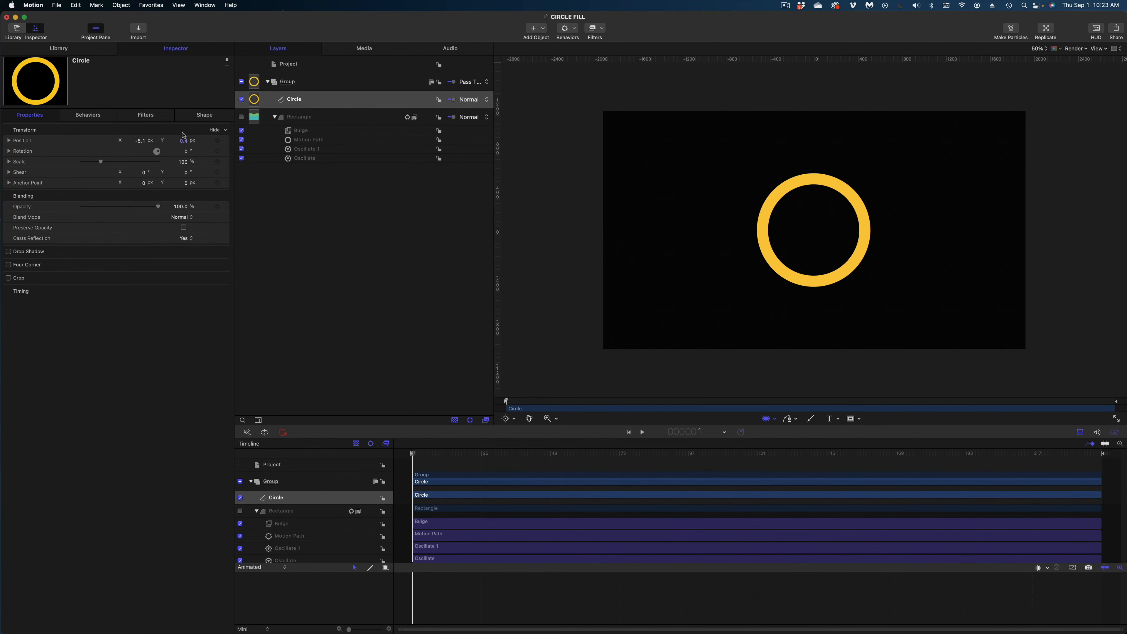
left_click(226, 142)
left_click(253, 146)
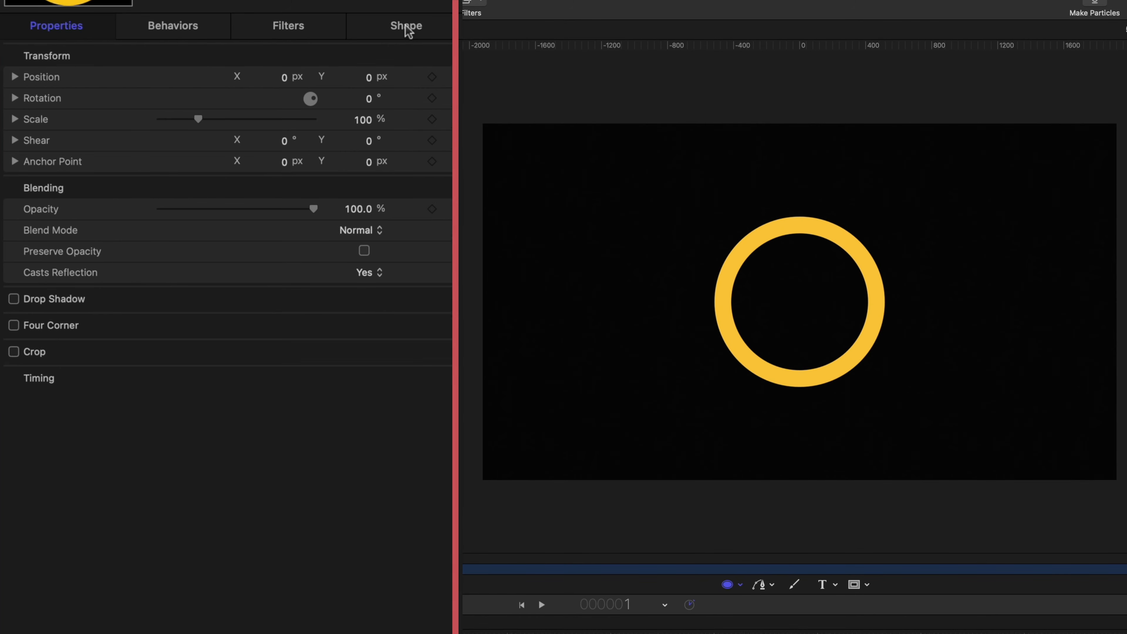
Step: Change the circle outline's brush type to Airbrush and set its spacing to 5%
left_click(204, 115)
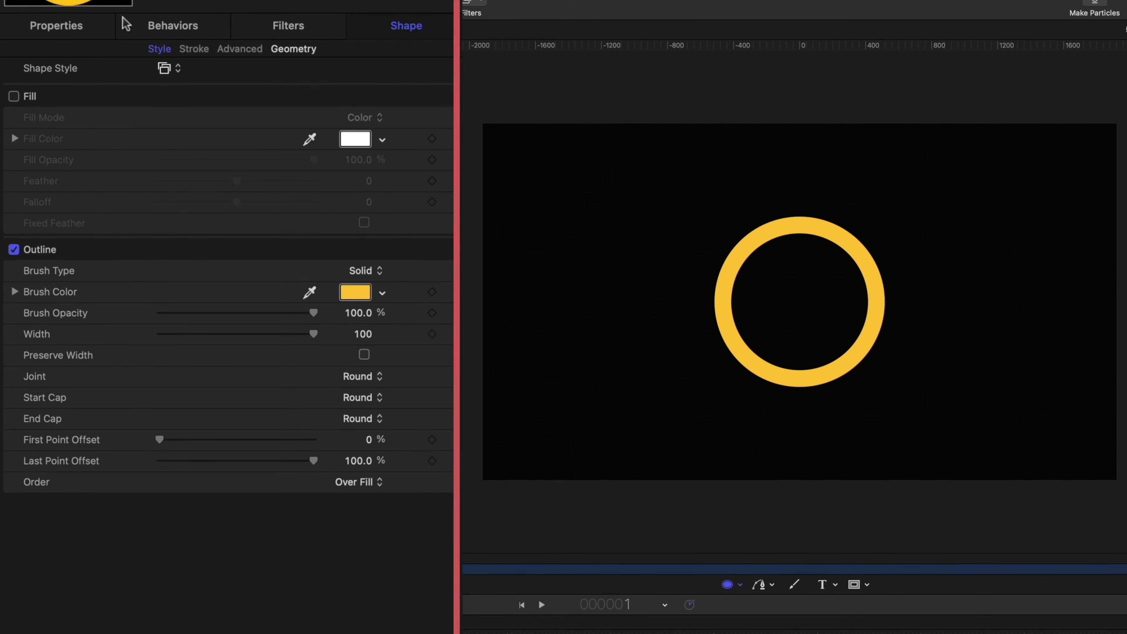
left_click(162, 69)
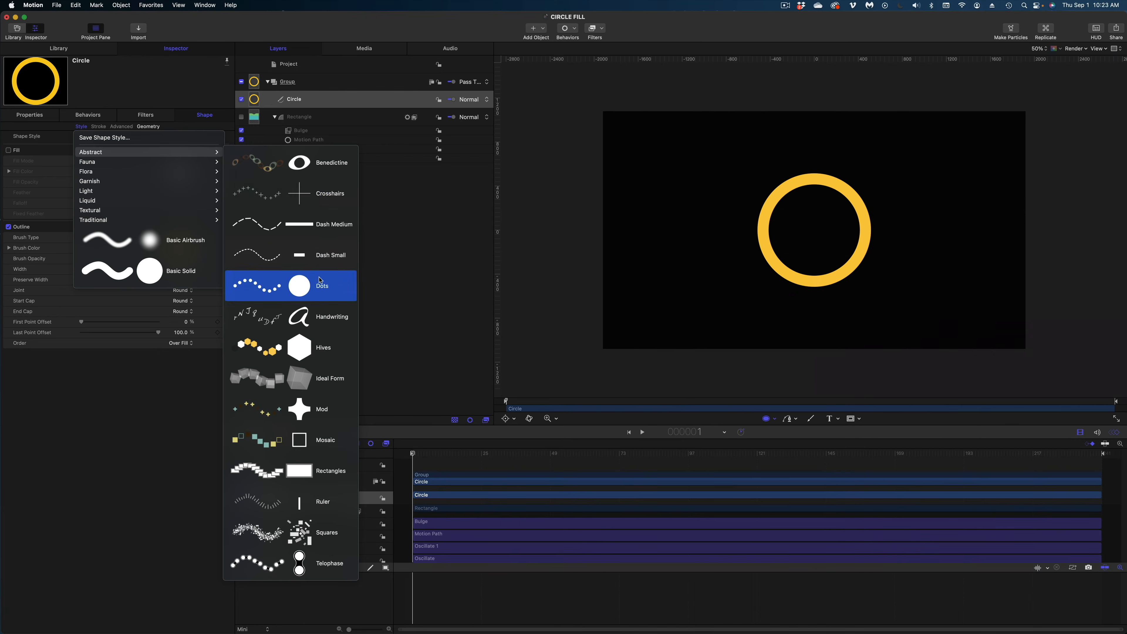
left_click(579, 367)
left_click_drag(139, 337, 81, 339)
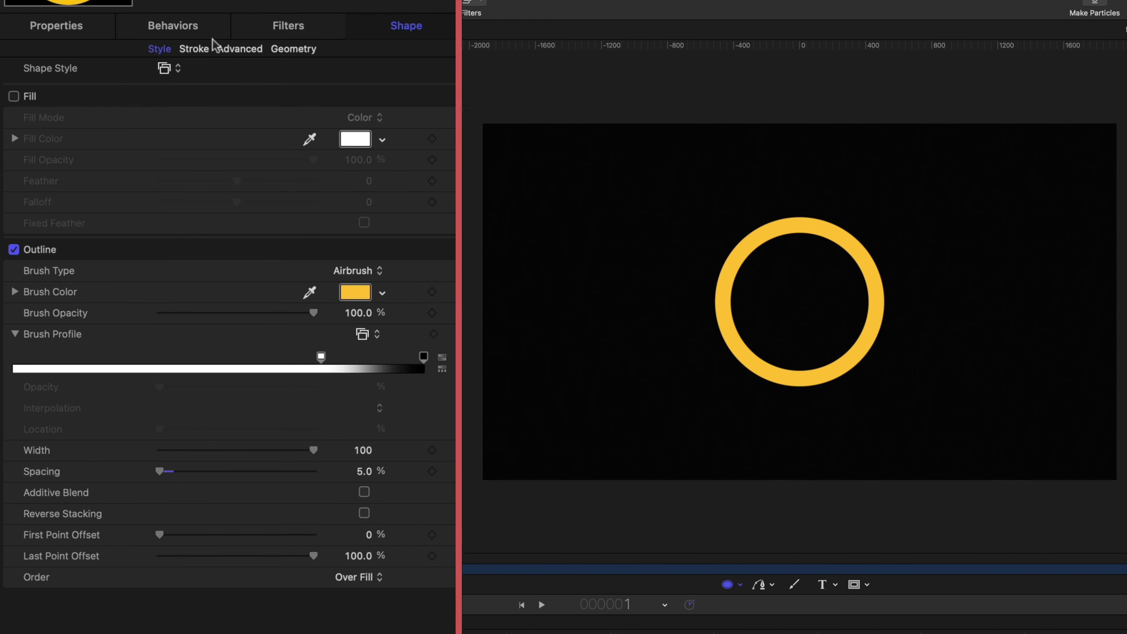
Step: Set the circle's stroke colour mode to Color Over Stroke with a light-green-to-light-blue gradient, and reduce the outline width to 4
left_click(201, 48)
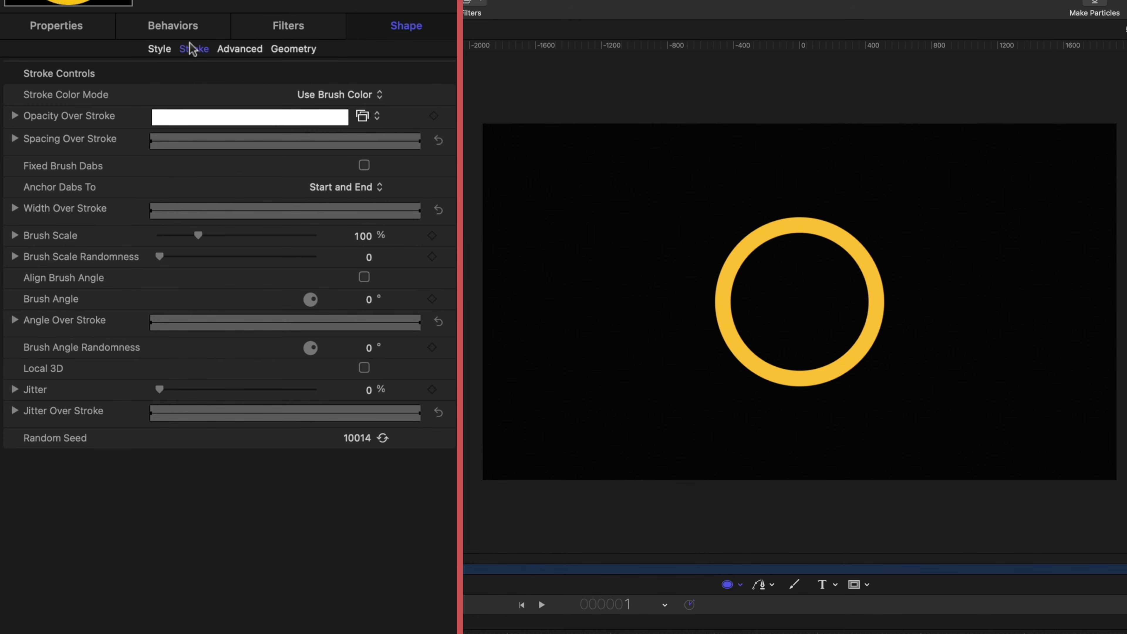
left_click(350, 96)
left_click(360, 113)
left_click(15, 115)
left_click(13, 197)
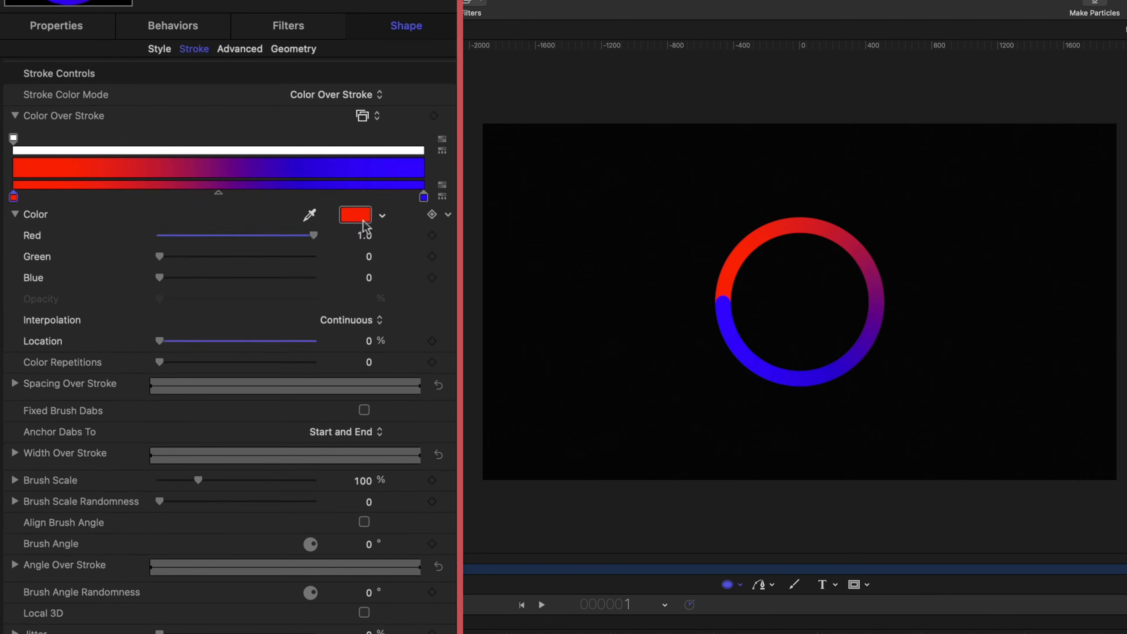
left_click(363, 220)
mouse_move(430, 177)
left_mouse_down()
mouse_move(425, 161)
mouse_move(401, 186)
mouse_move(408, 195)
mouse_move(401, 181)
left_mouse_up()
left_click(424, 197)
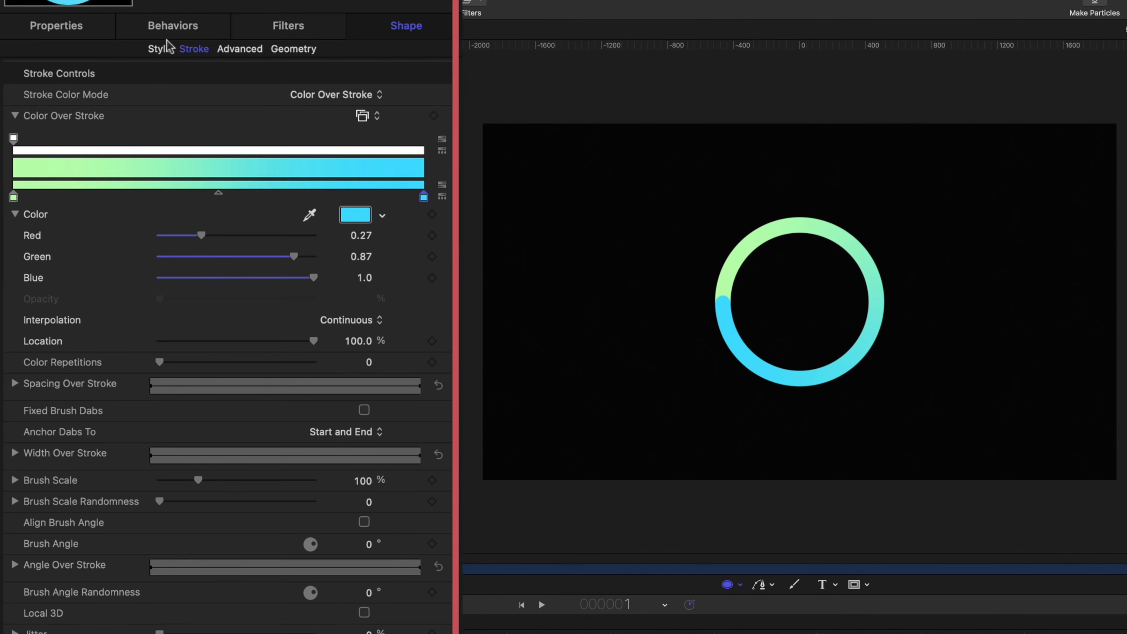
left_click(80, 126)
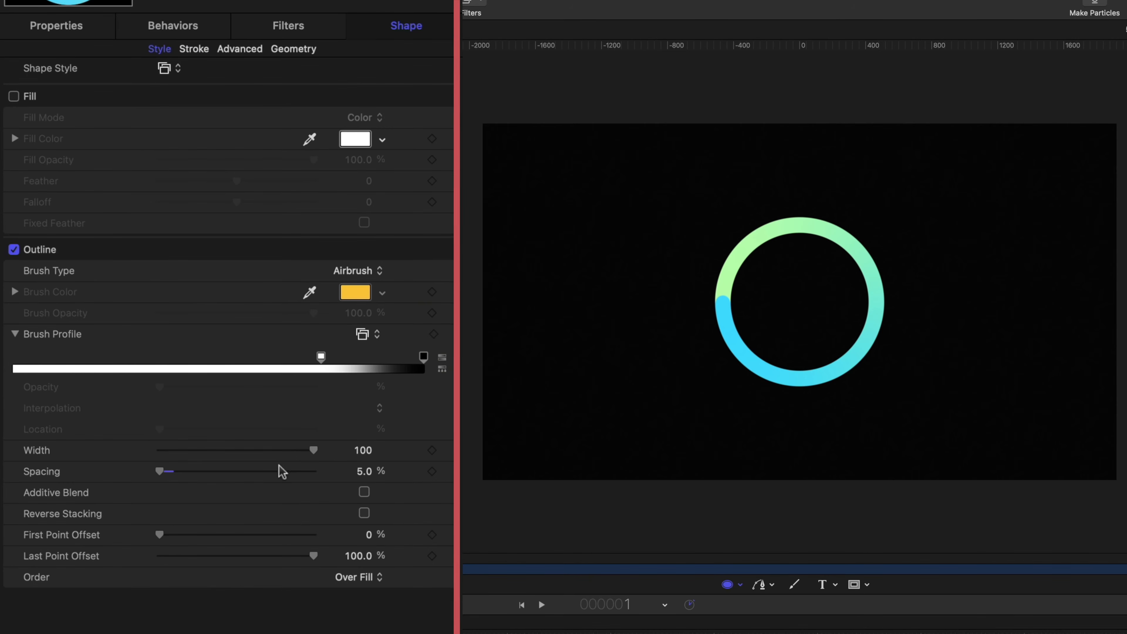
left_click_drag(314, 451, 161, 463)
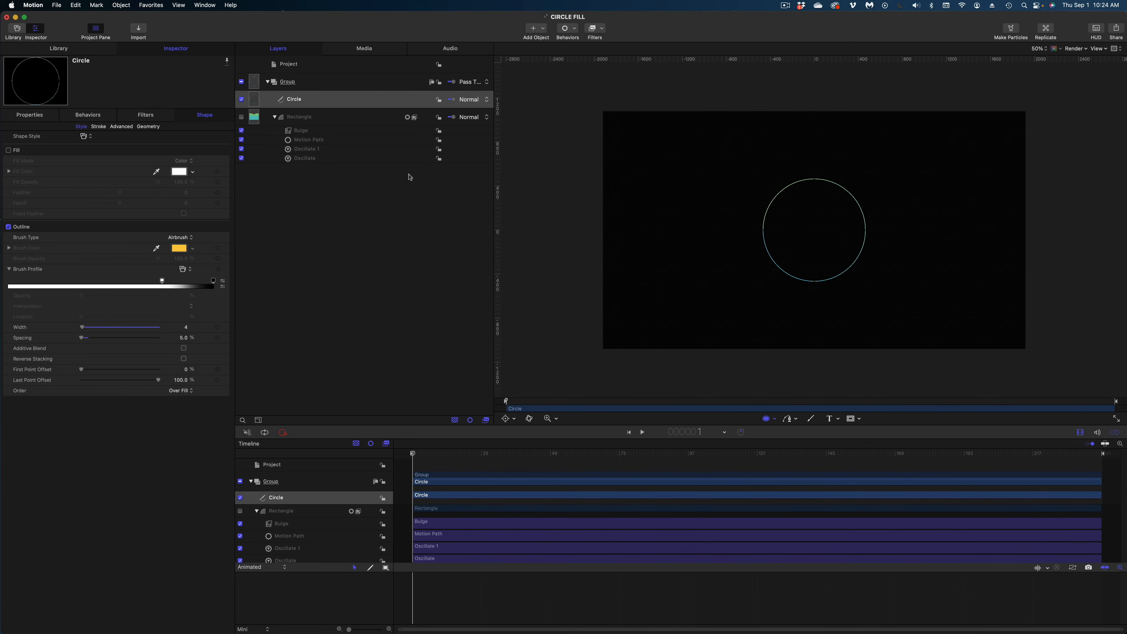
Step: Duplicate the circle and give the copy a white fill without an outline
left_click(325, 105)
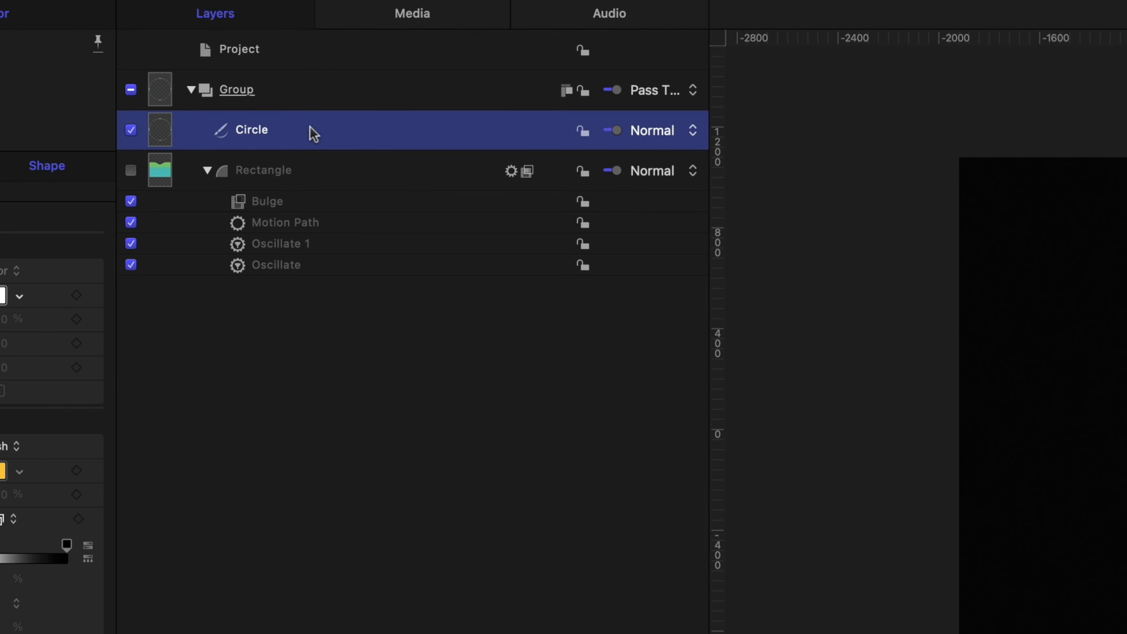
key("super+d")
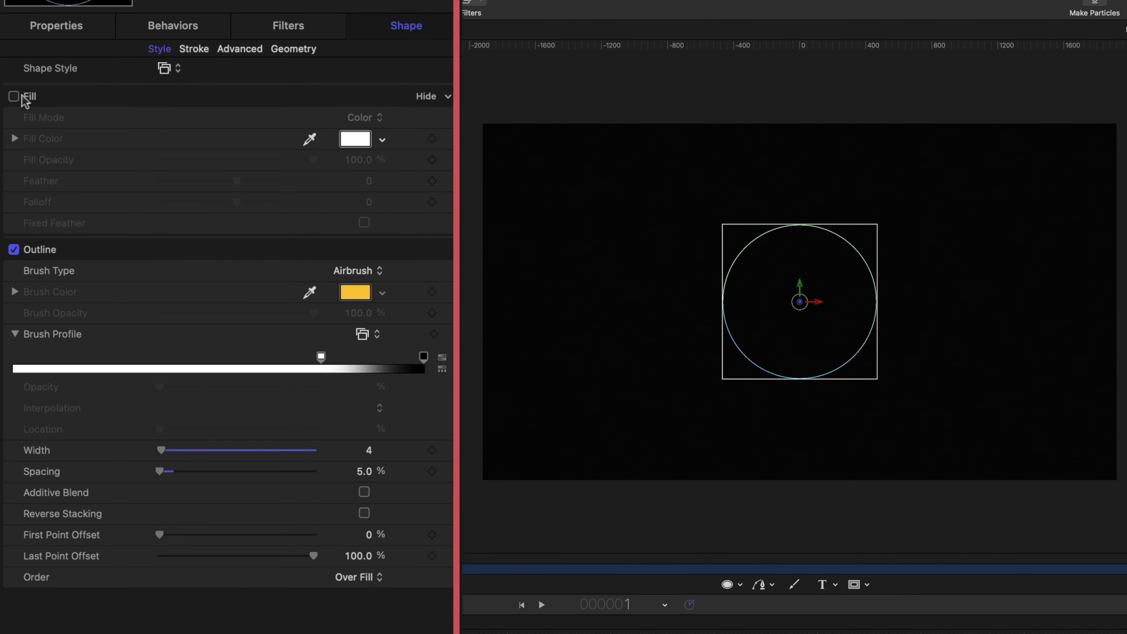
left_click(13, 96)
left_click(14, 249)
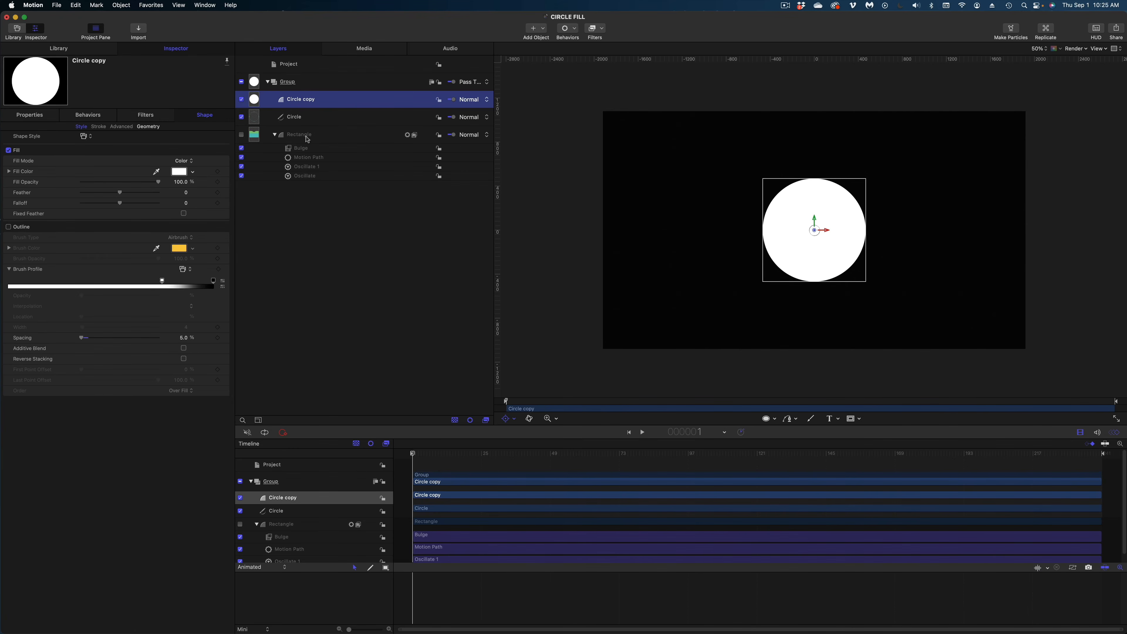
Step: Show the gradient rectangle layer again and add an image mask to it with Circle copy as the mask source
left_click(308, 139)
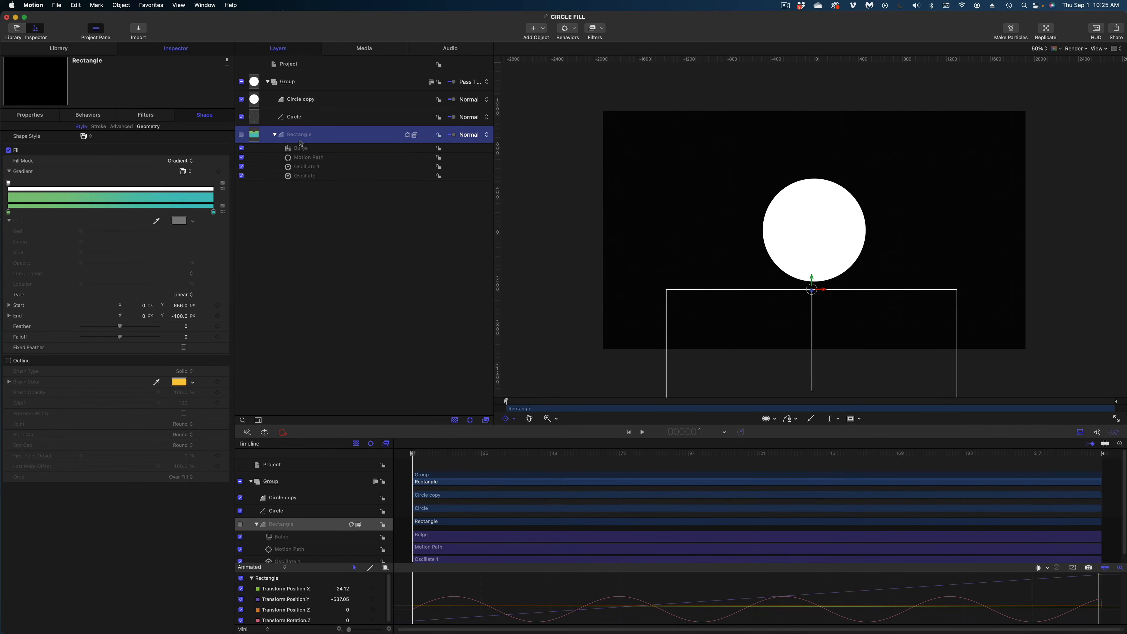
left_click(241, 134)
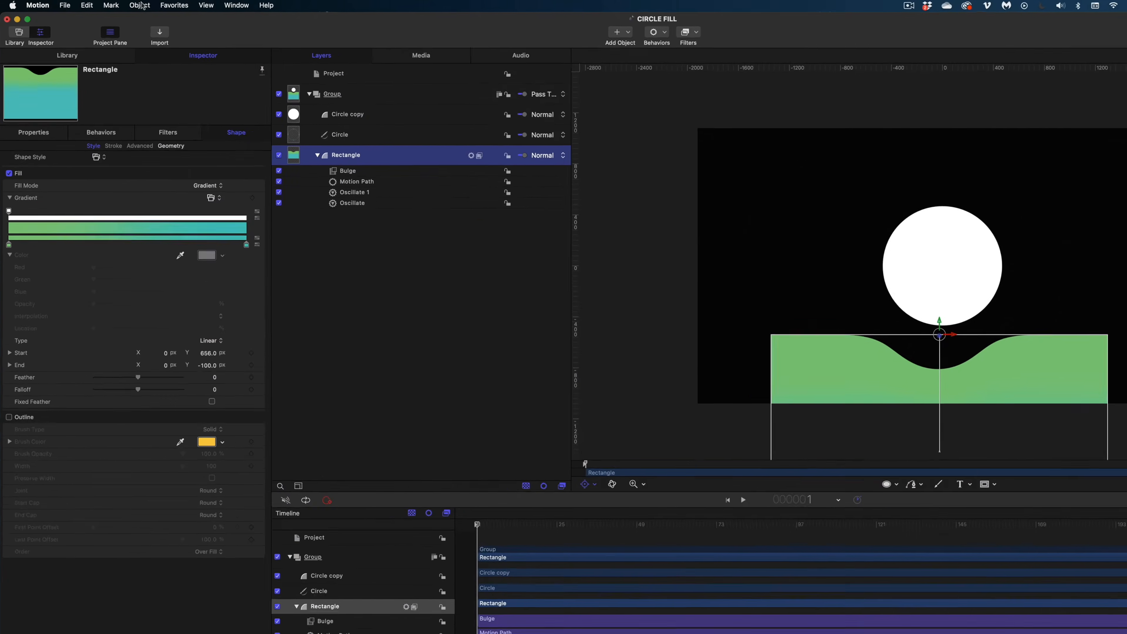
left_click(121, 5)
key("Return")
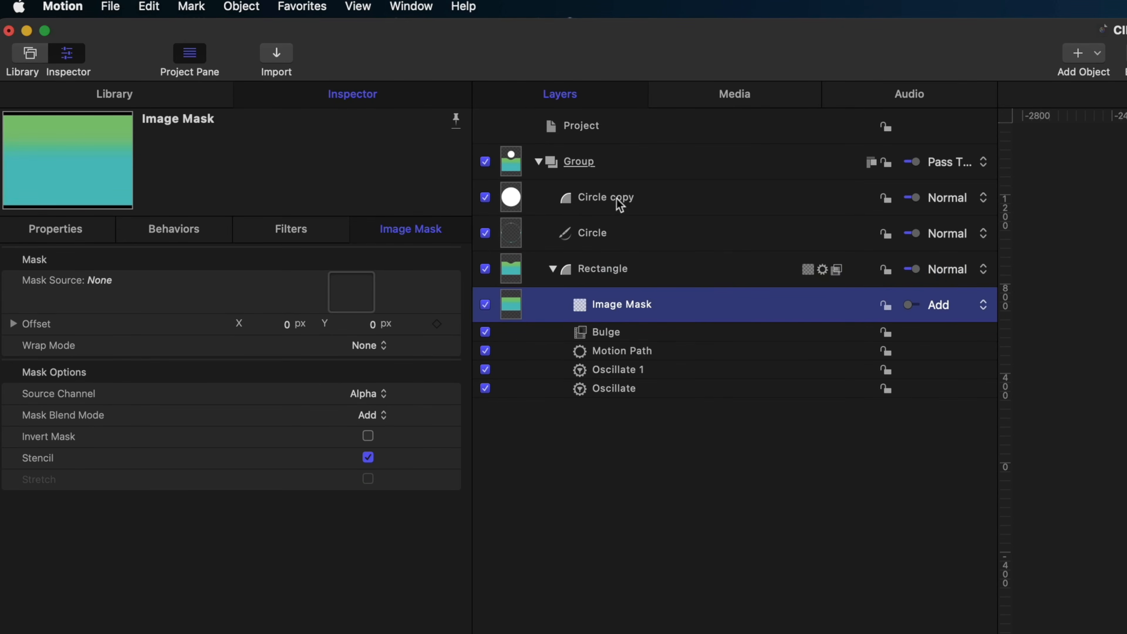
left_click_drag(510, 207, 357, 305)
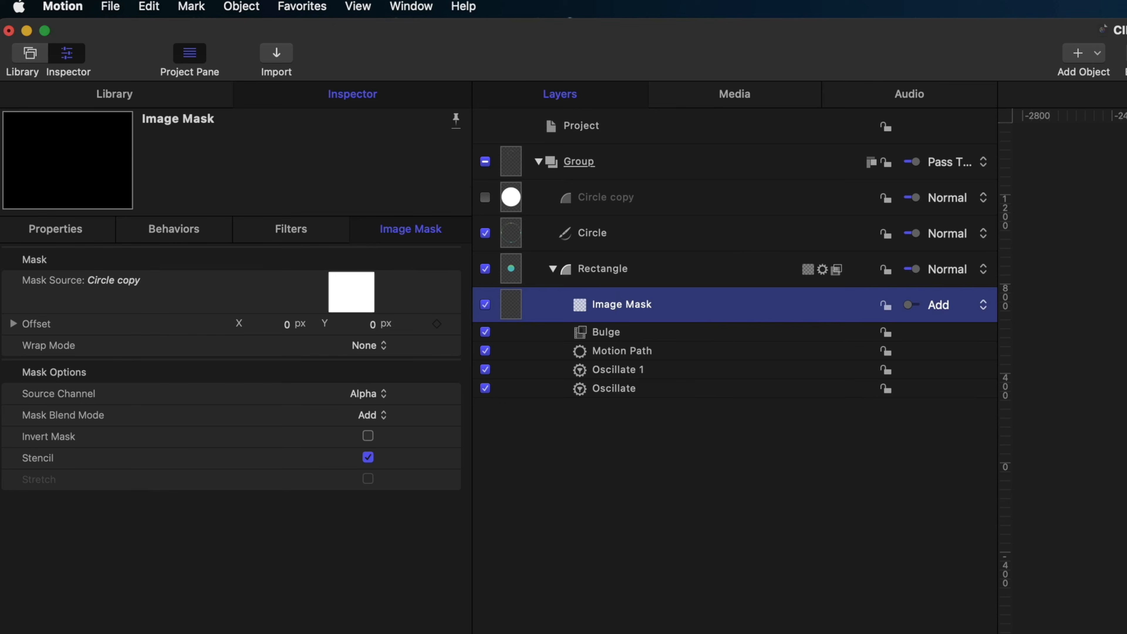
key("space")
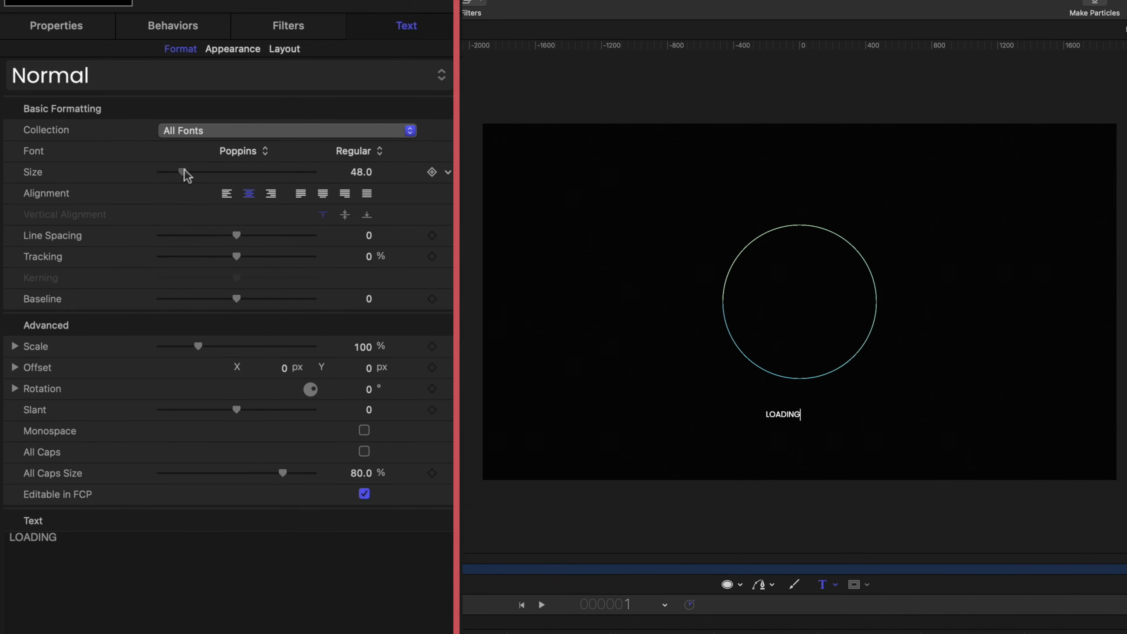
Step: Set the LOADING text's size to 114.7 and centre it just below the circle at X 0, Y about -625 px
left_click_drag(184, 174, 226, 182)
left_click(67, 24)
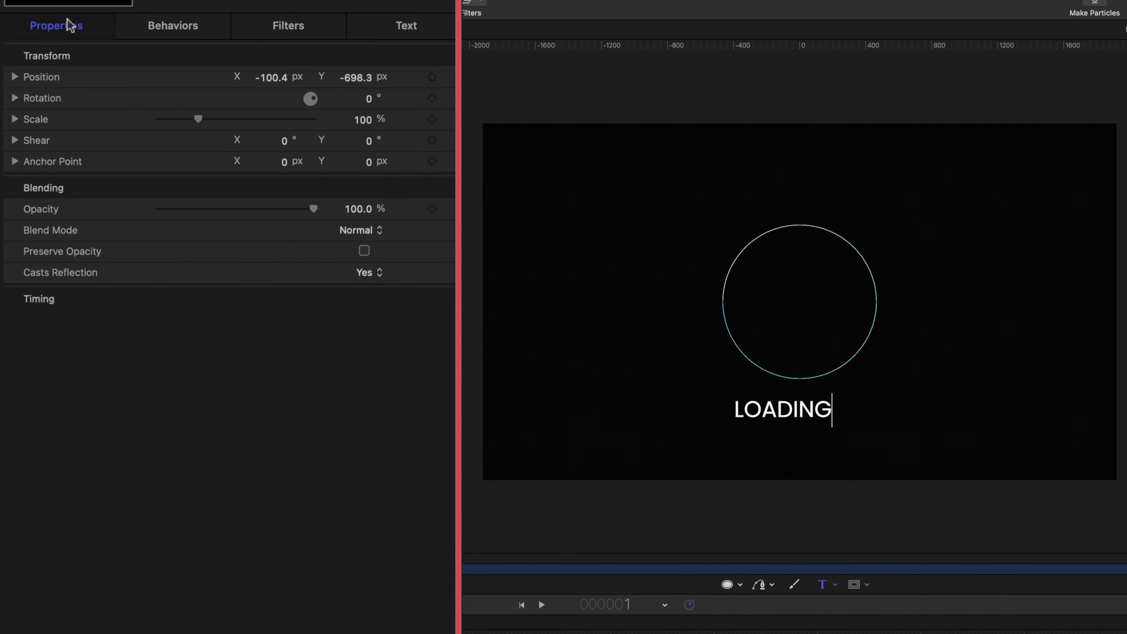
left_click(355, 78)
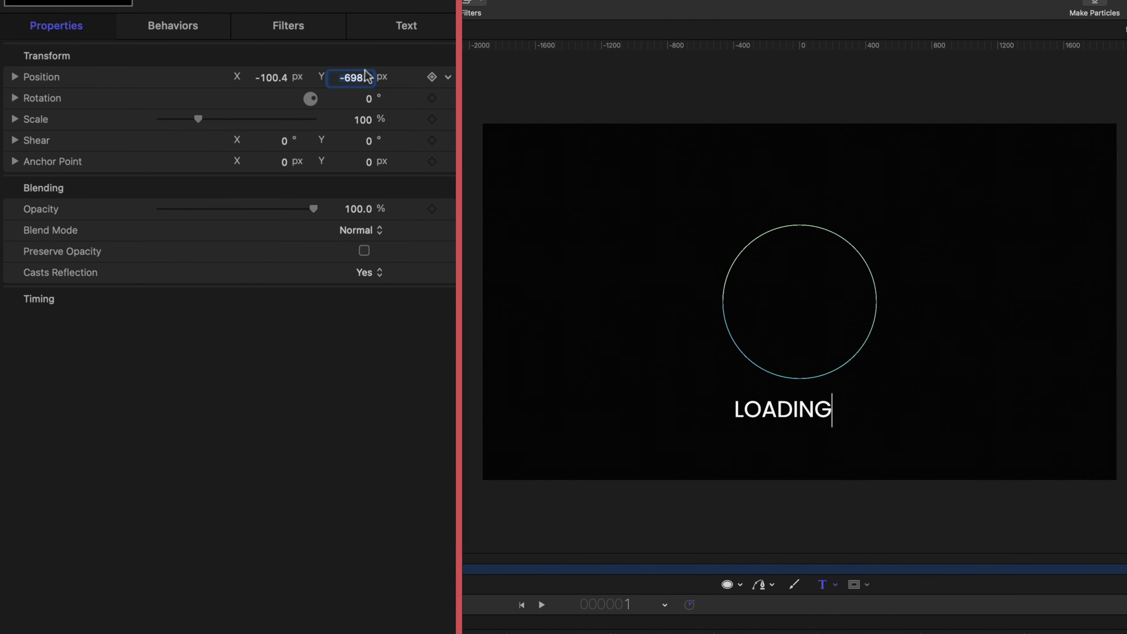
left_click(269, 78)
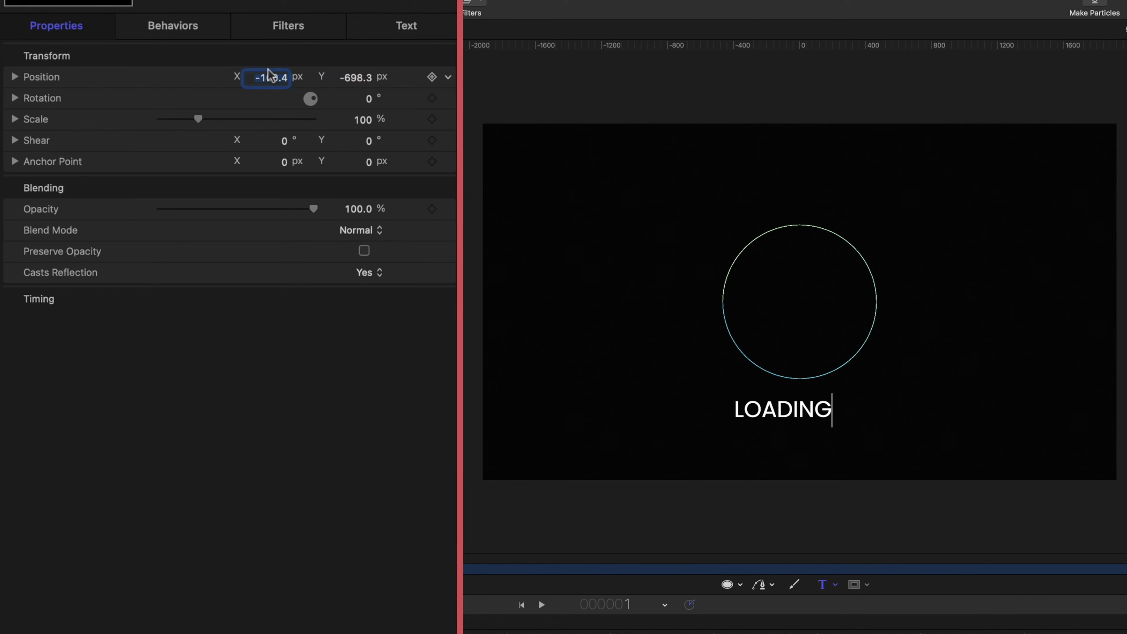
key("Return")
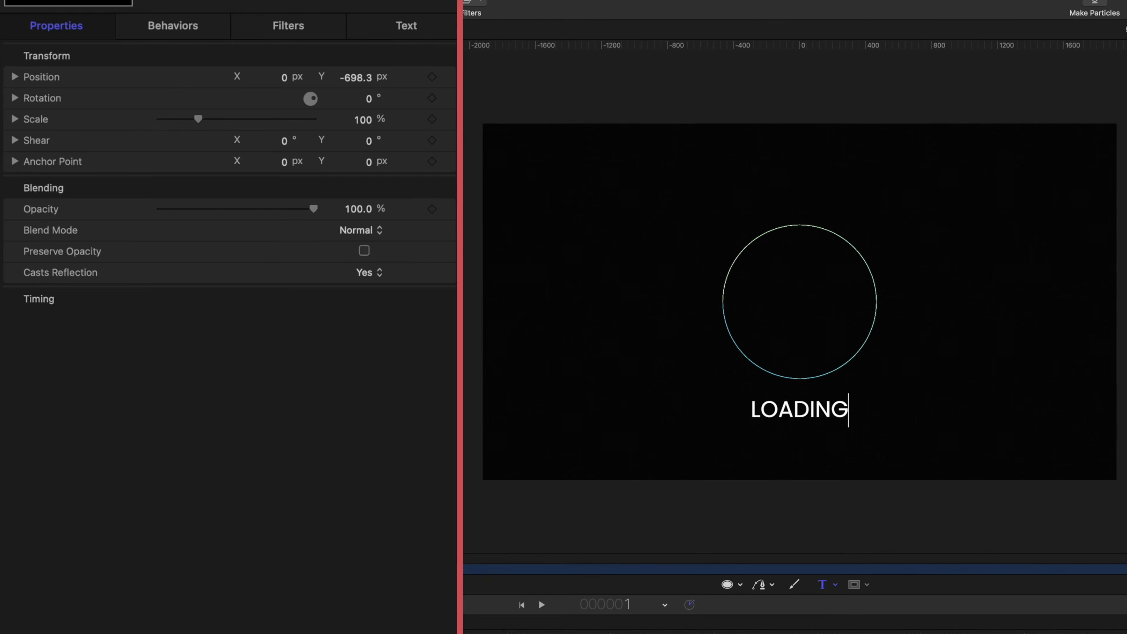
left_click(420, 33)
left_click_drag(359, 172, 349, 172)
left_click(50, 28)
left_click_drag(357, 78, 356, 78)
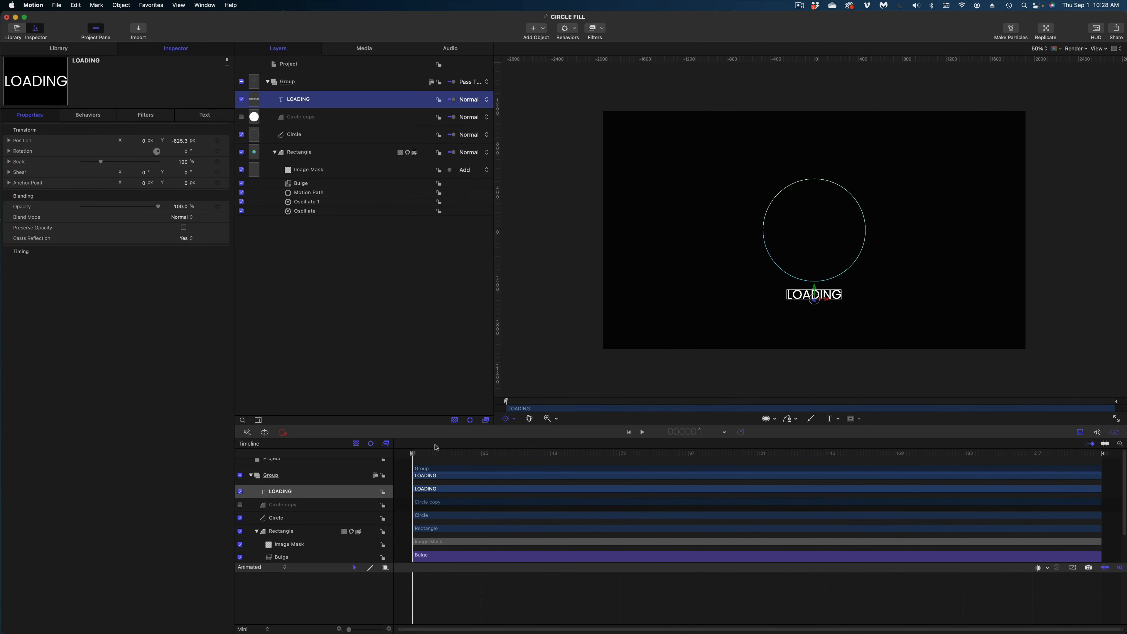
Step: Go to frame 9 and increase the tracking of the LOADING text to space out its letters
left_click(435, 453)
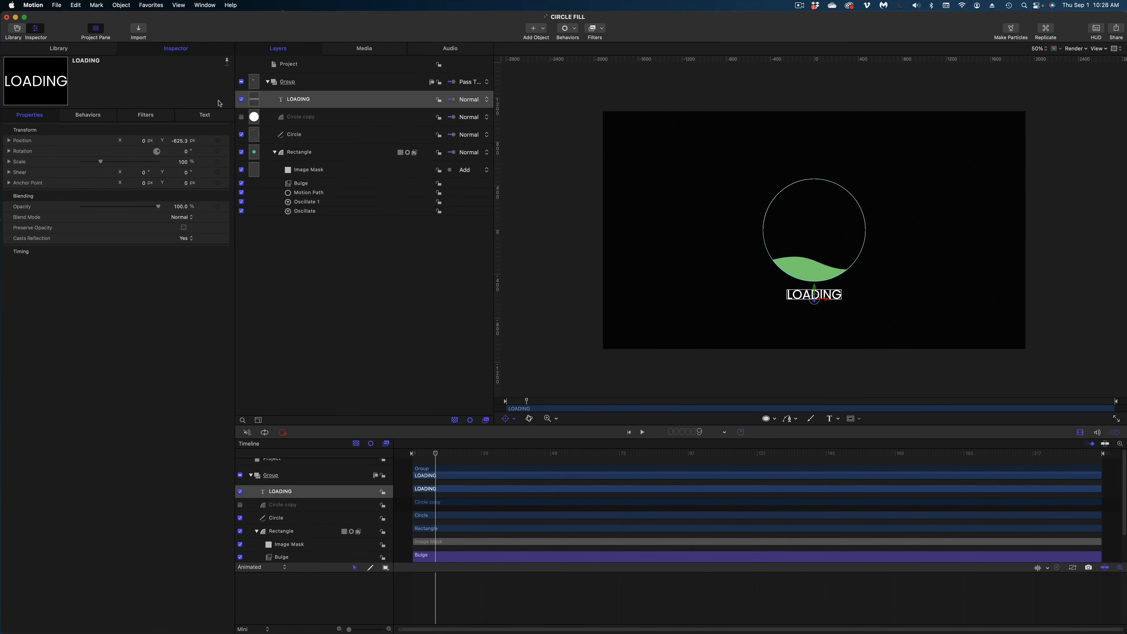
left_click(202, 115)
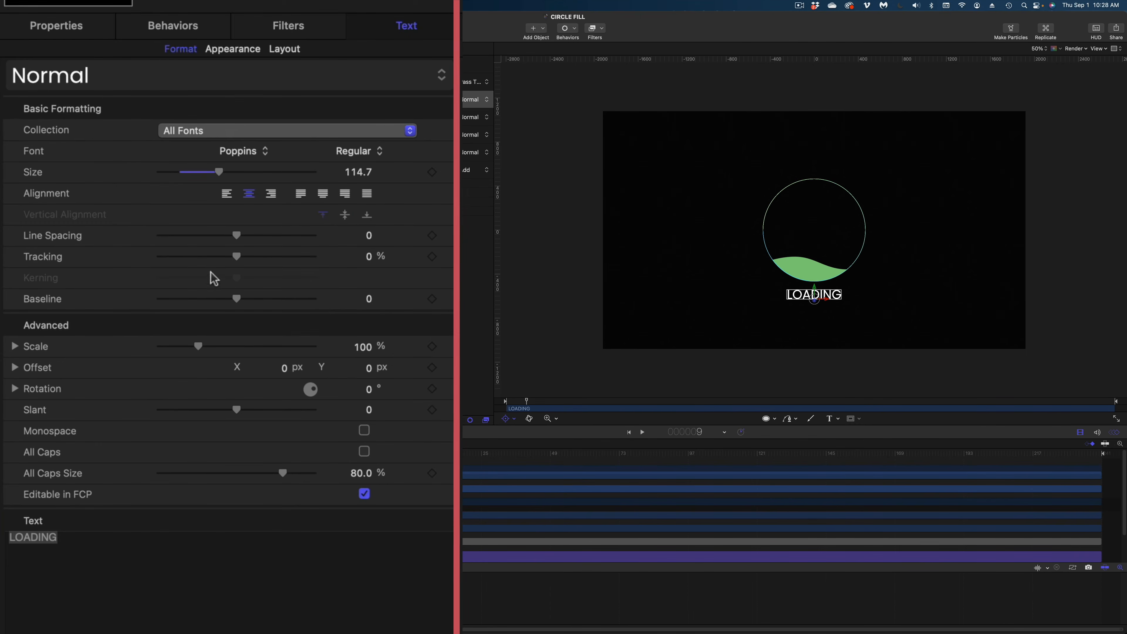
left_click_drag(239, 255, 260, 262)
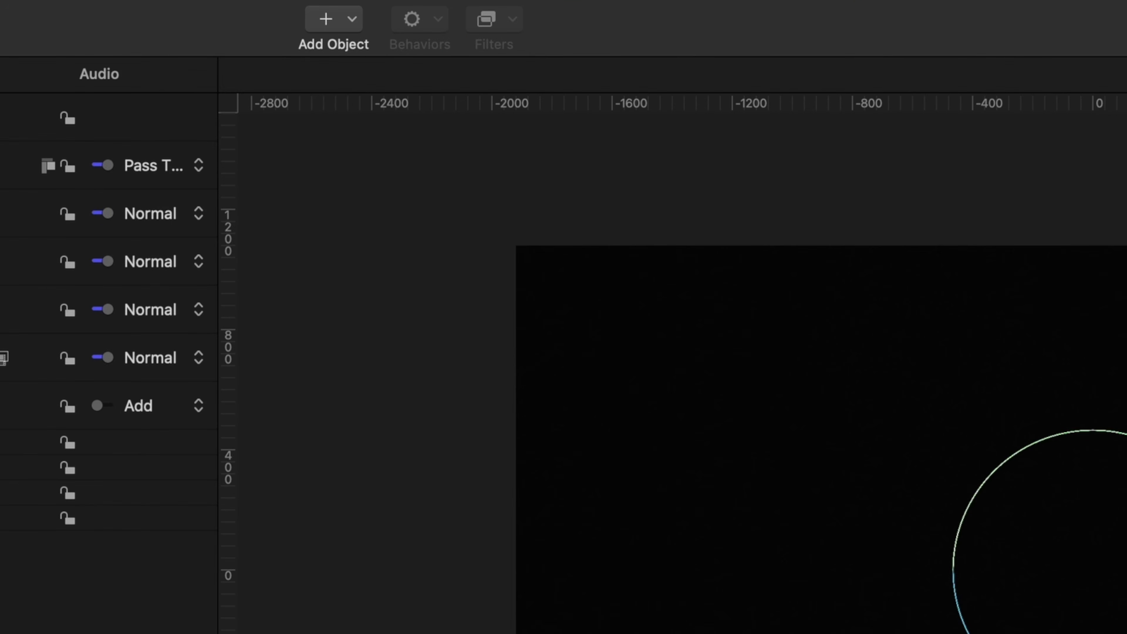
Step: Add the Text-Basic behavior Fade Characters Left In to the LOADING text
left_click(85, 166)
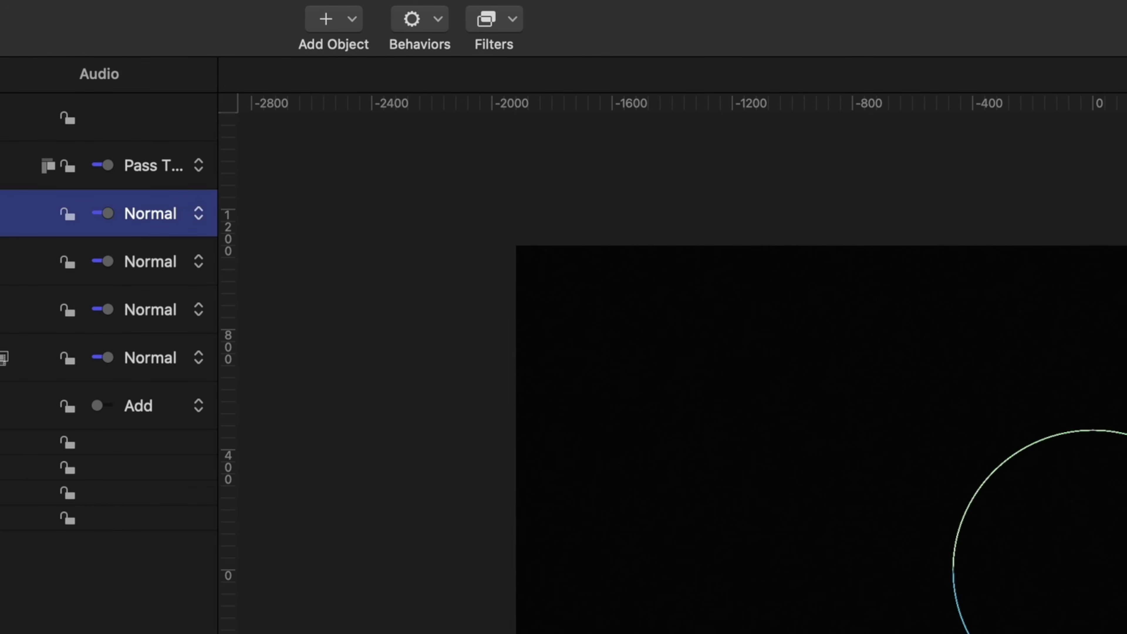
left_click(437, 17)
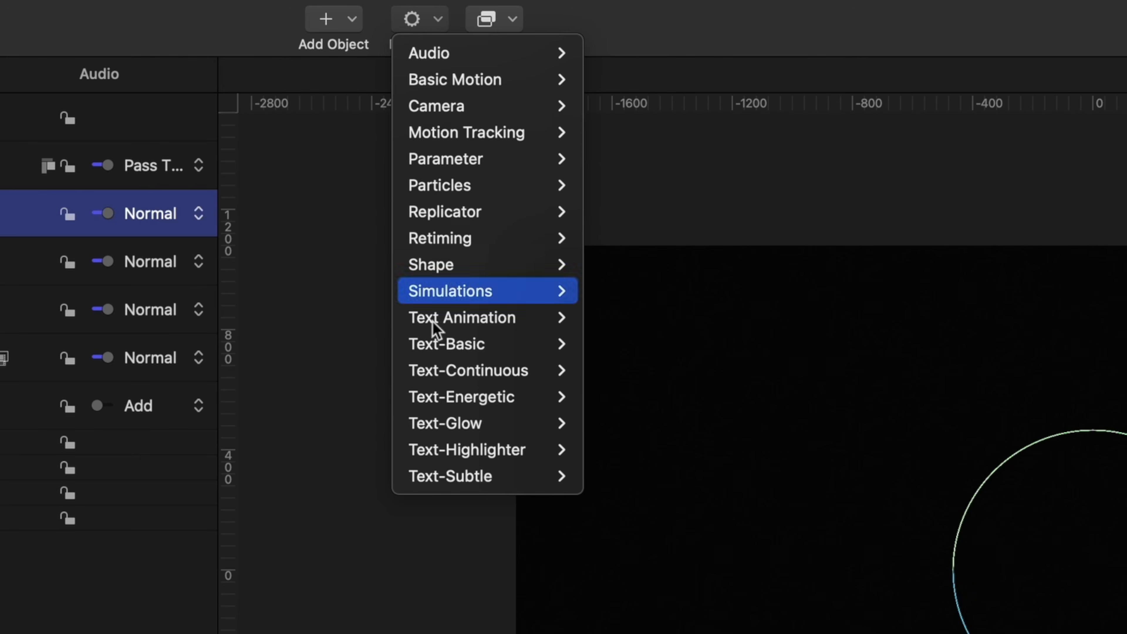
mouse_move(442, 344)
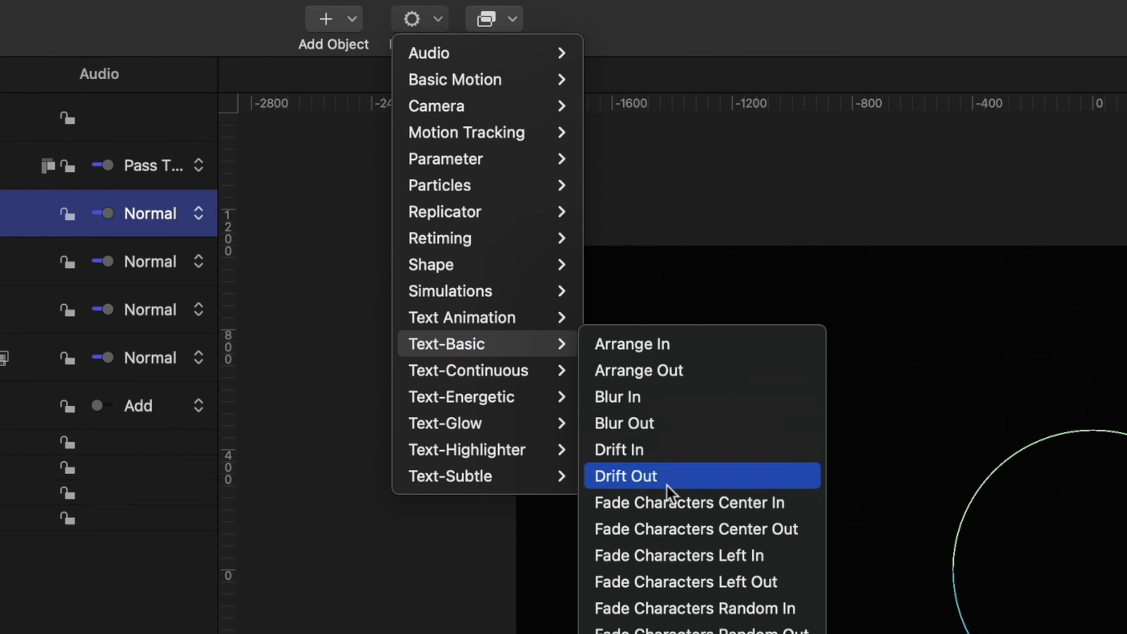
left_click(666, 556)
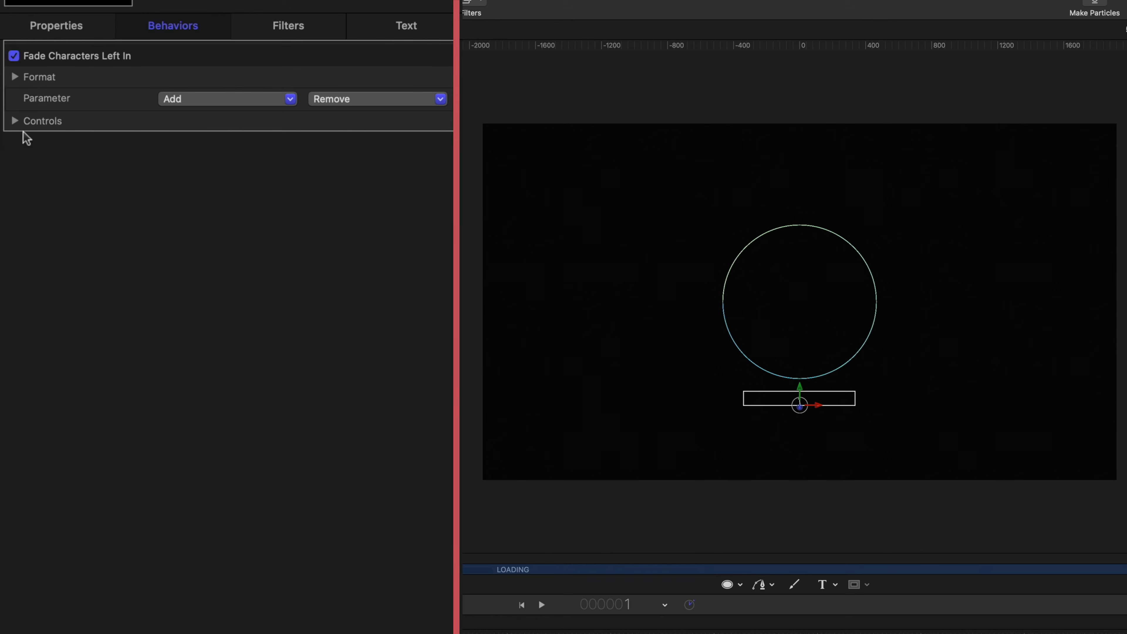
Step: Set the fade behavior's sequencing to Through, its spread to 29 and its loops to 5
left_click(14, 121)
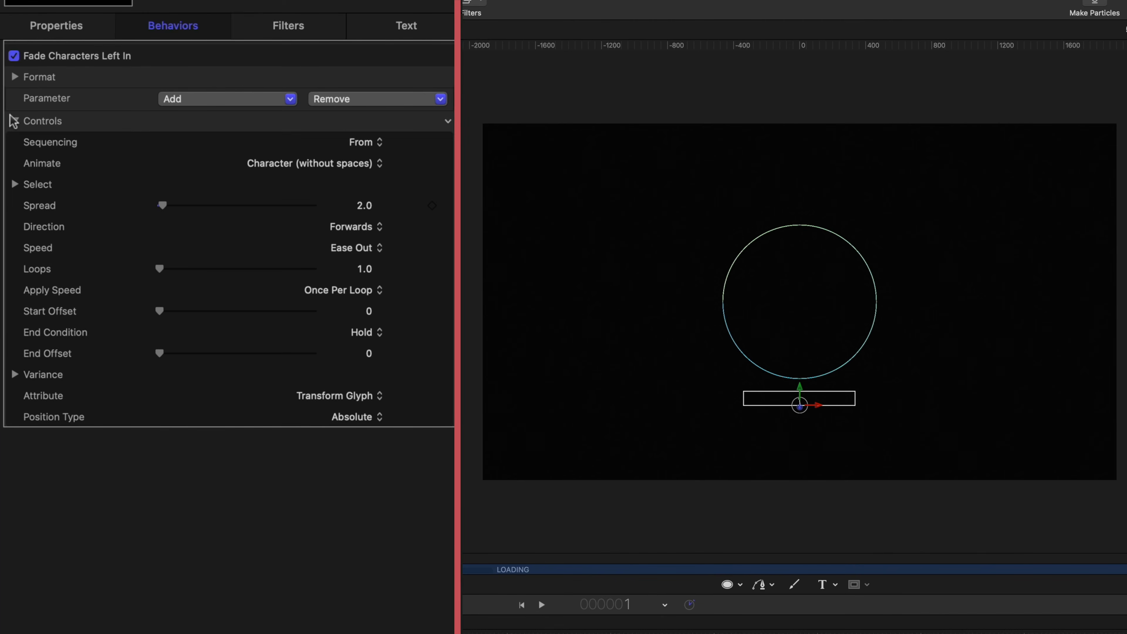
left_click(382, 141)
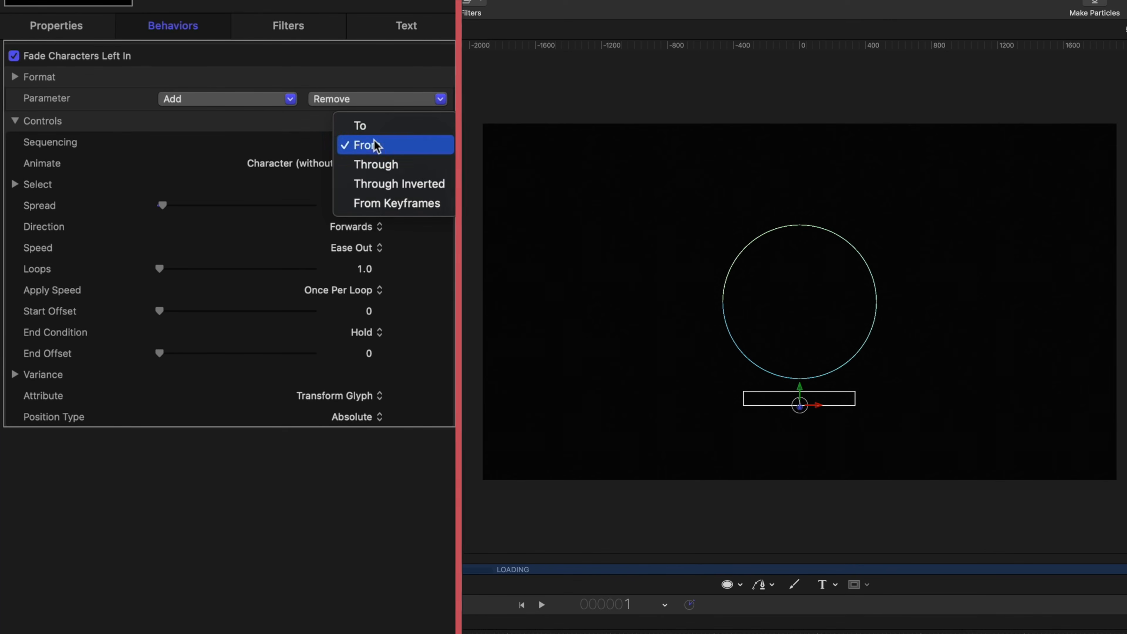
left_click(381, 166)
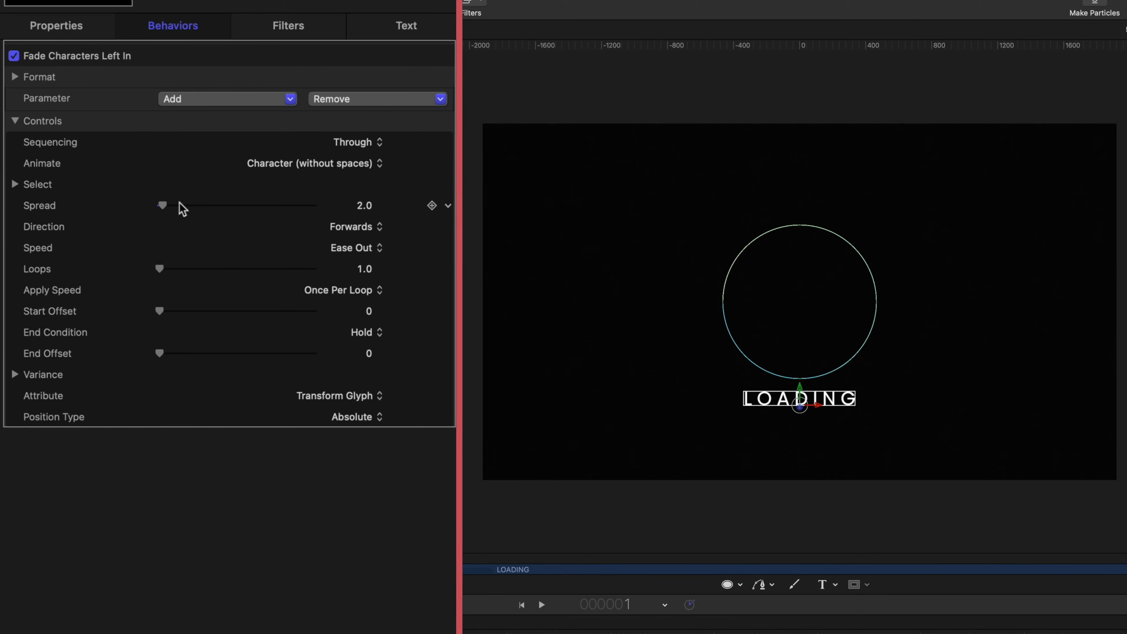
left_click_drag(191, 205, 200, 206)
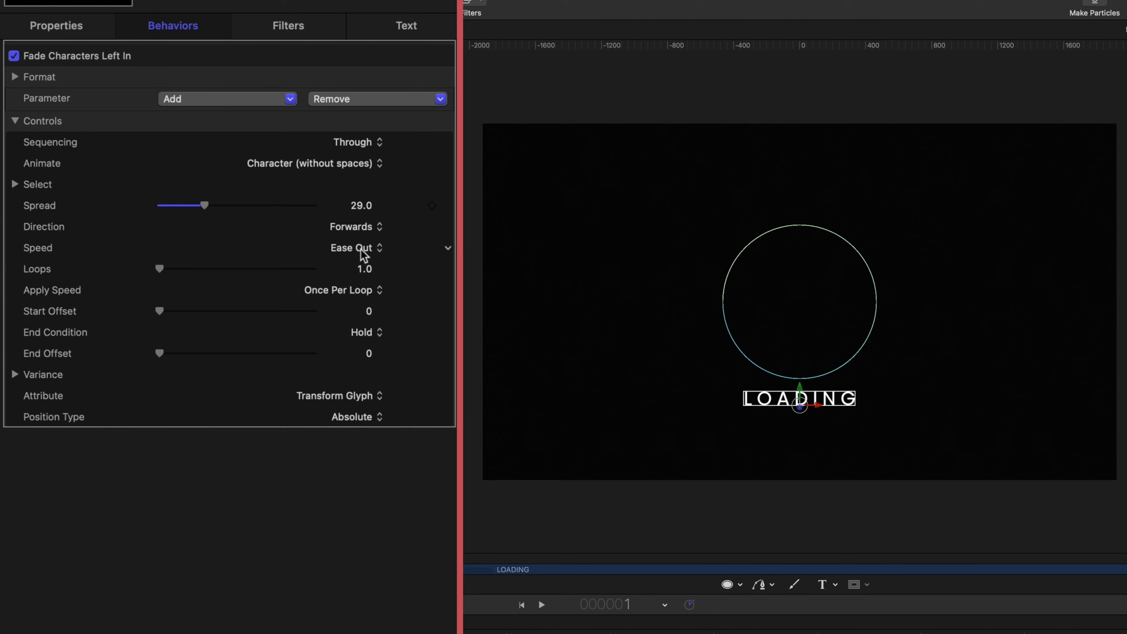
left_click(365, 270)
key("Return")
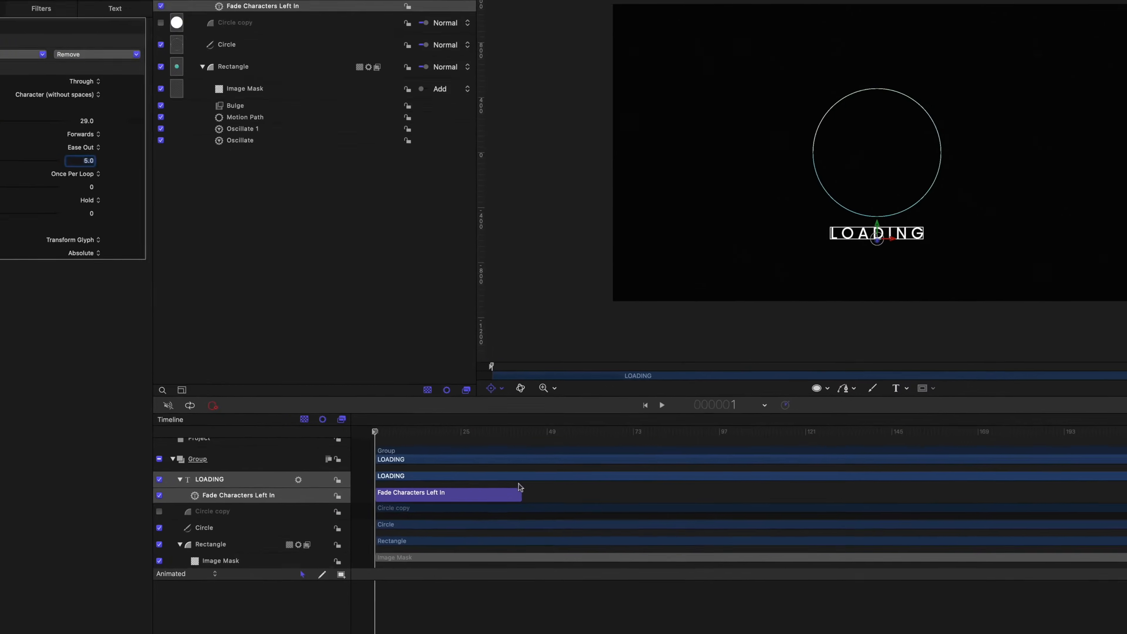
Step: Extend the Fade Characters Left In behavior to the end of the project's timeline and preview the animation
left_click_drag(520, 492, 778, 492)
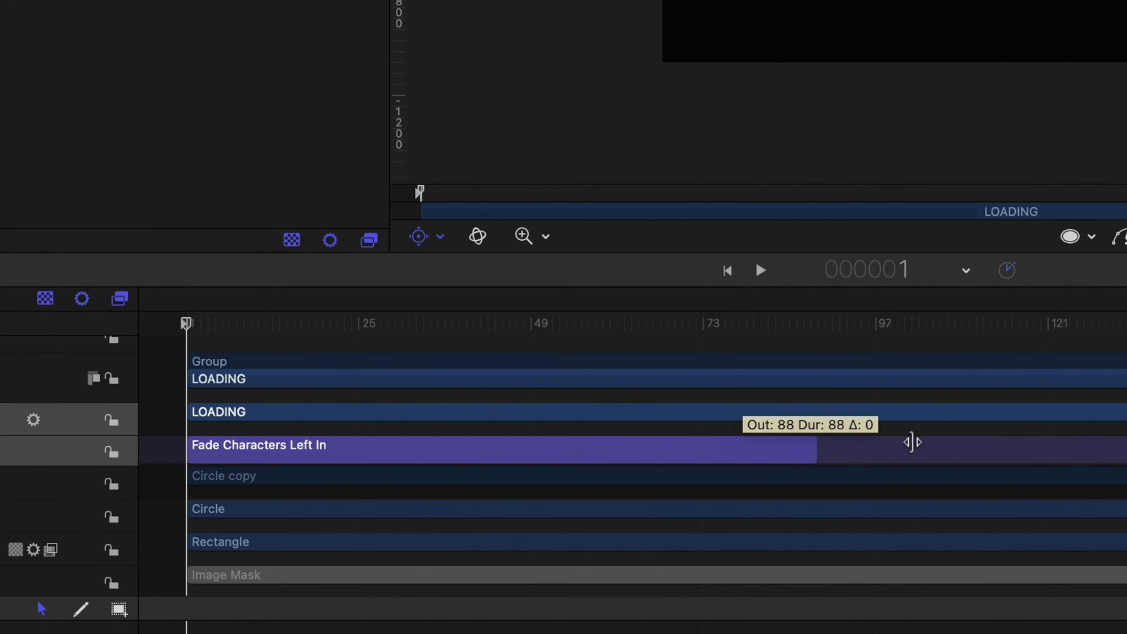
left_click_drag(912, 443, 1126, 446)
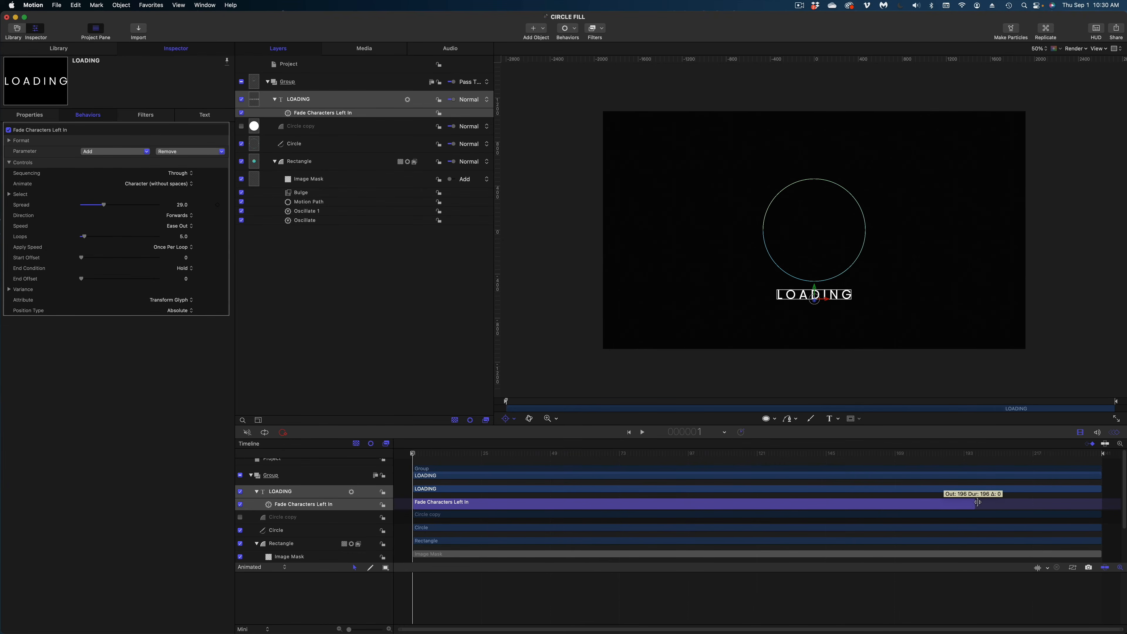
left_click_drag(977, 502, 1101, 500)
left_click_drag(458, 450, 330, 496)
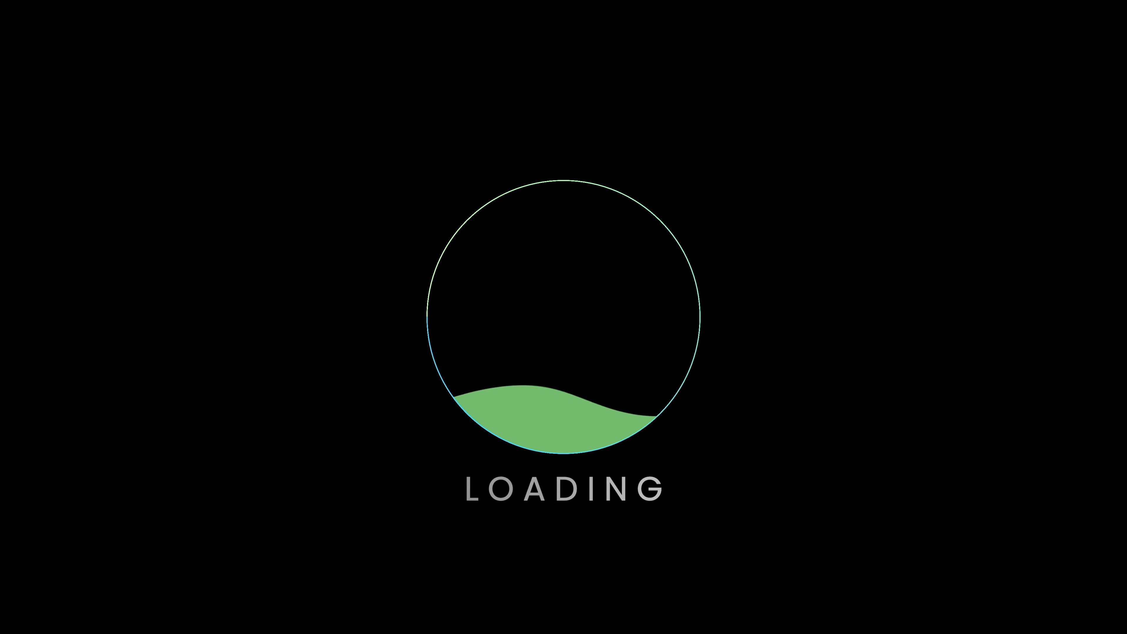